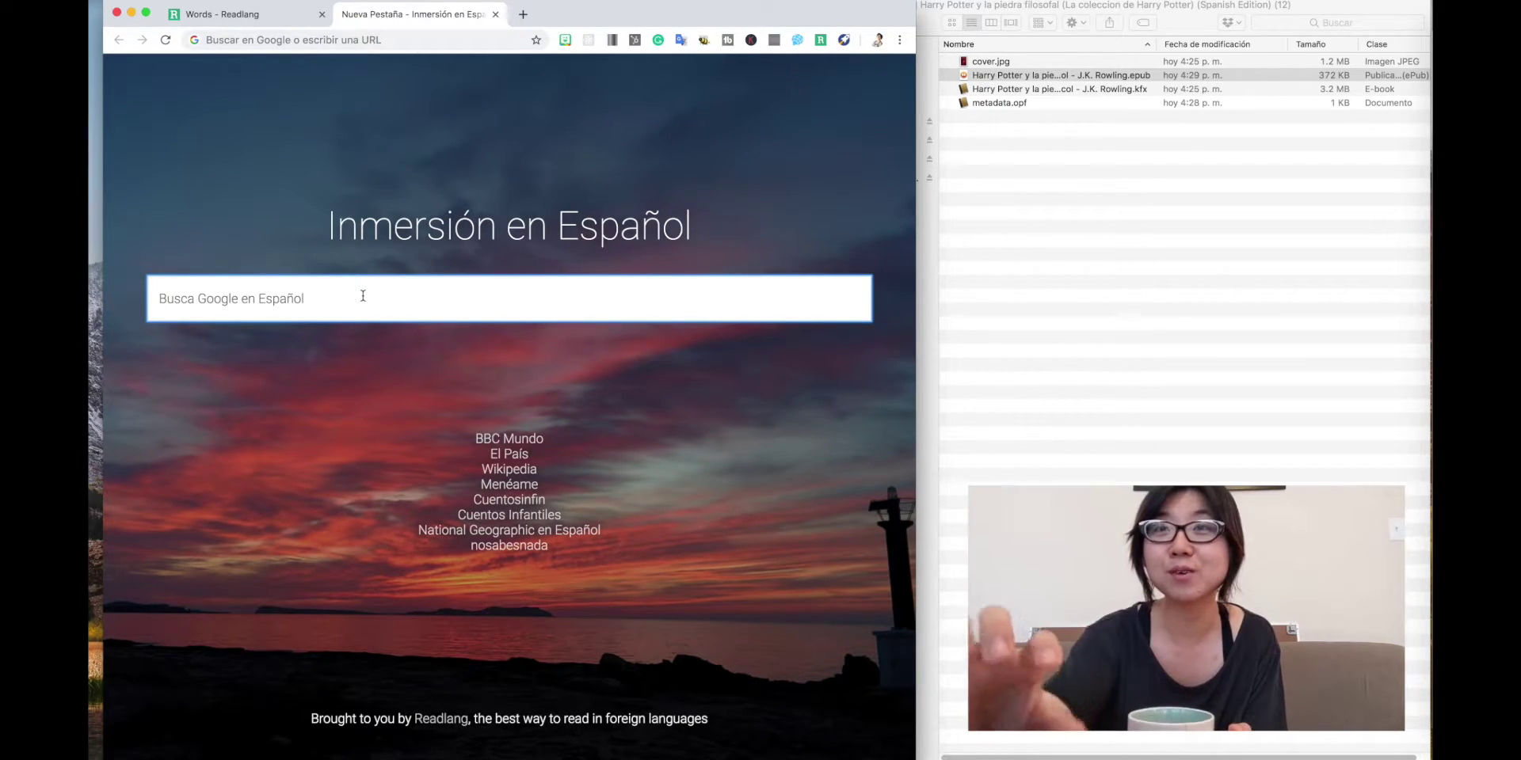
Search 'harry potter' and turn on Readlang for the Spanish Wikipedia article
text(harry potter)
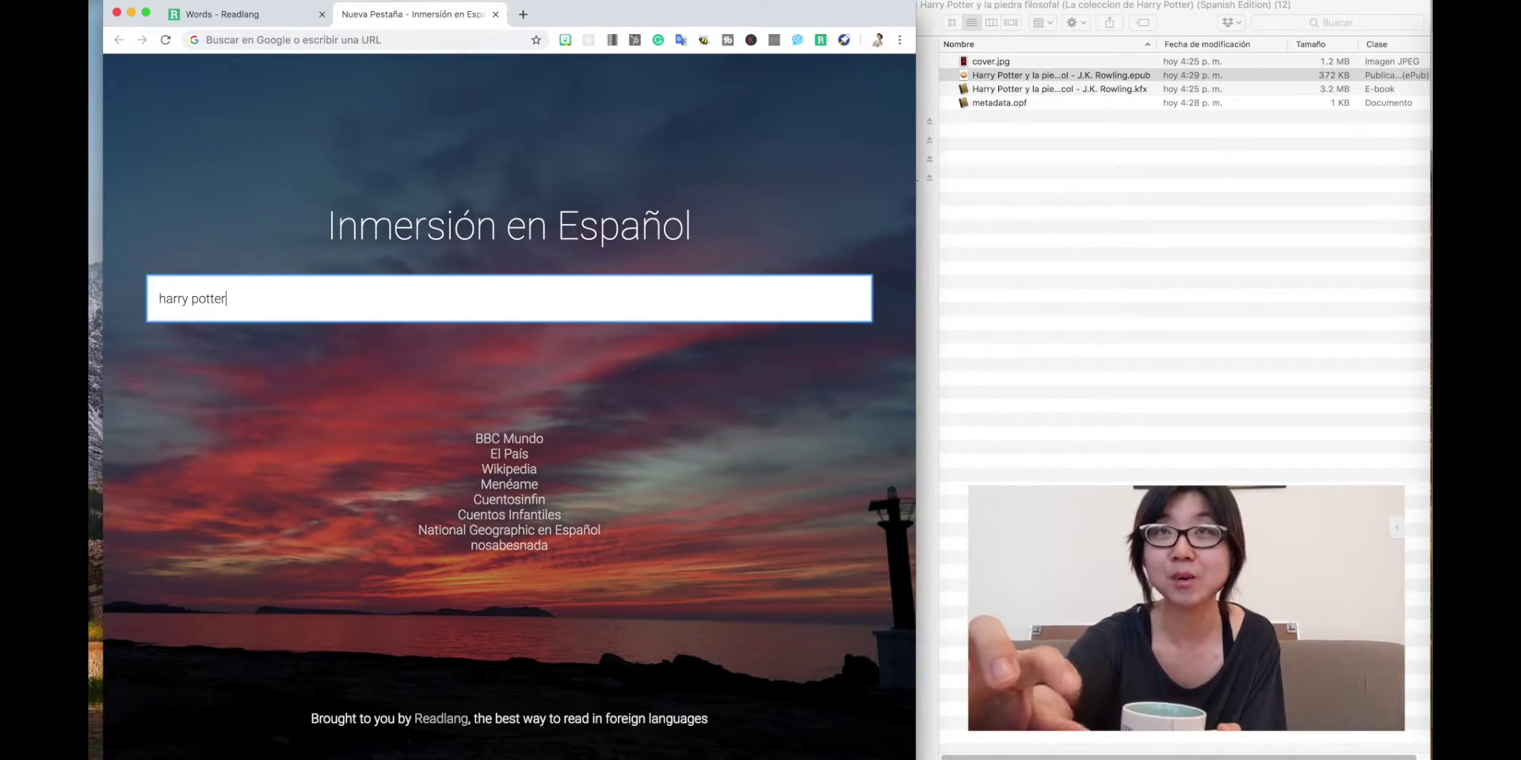
key(Return)
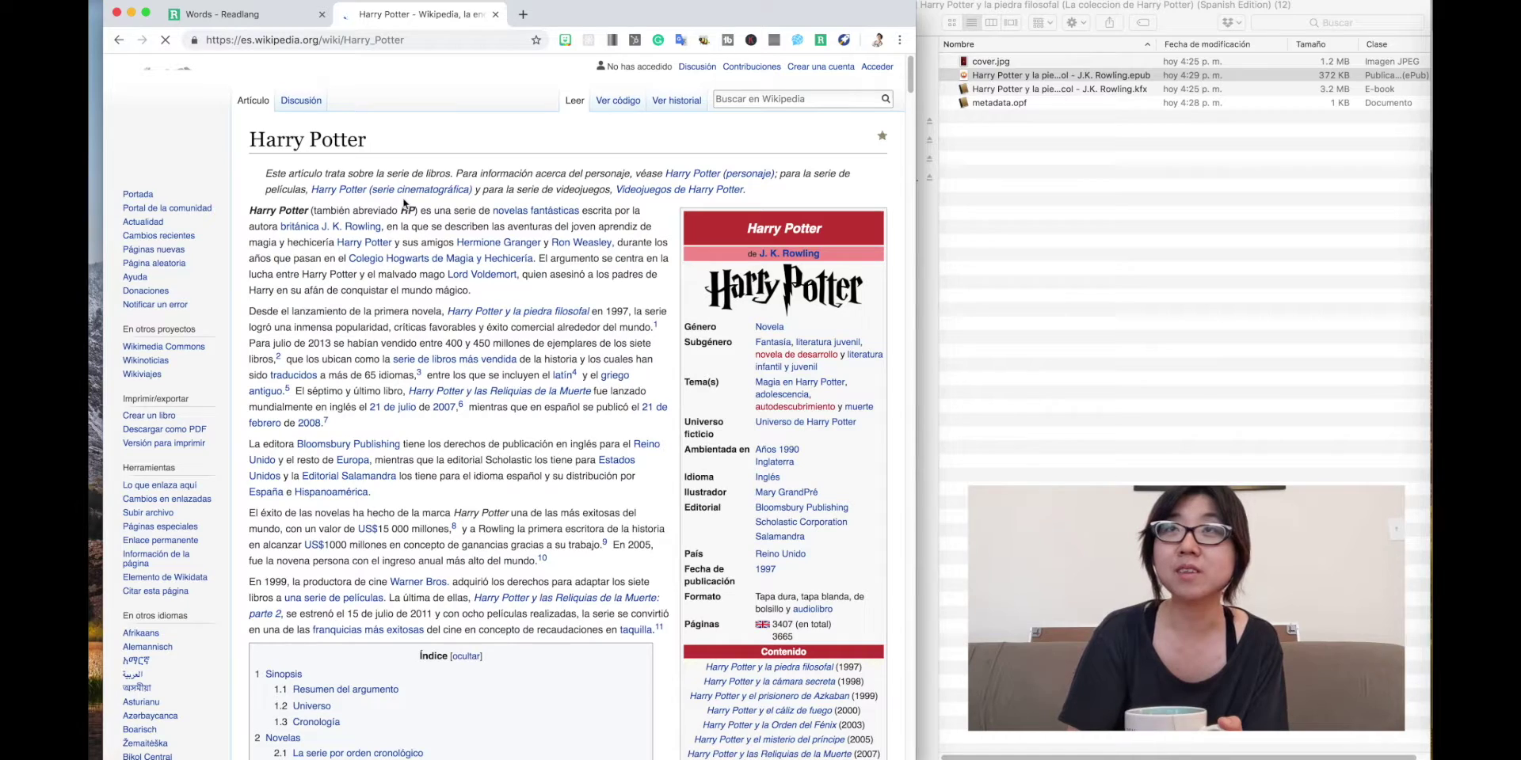
click(819, 41)
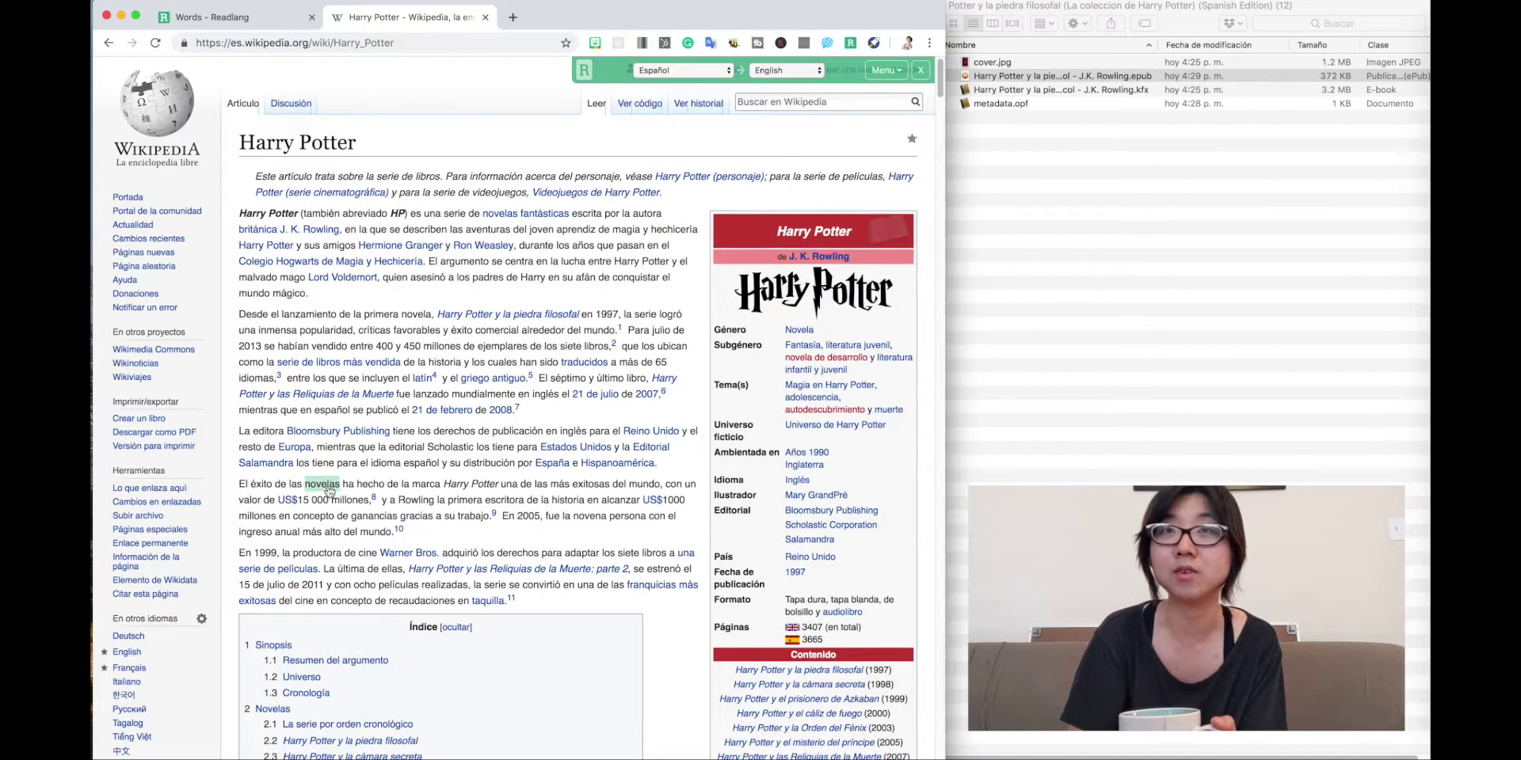
Save 'ha hecho de la marca' and view it among the Not Started words
drag(348, 484, 434, 491)
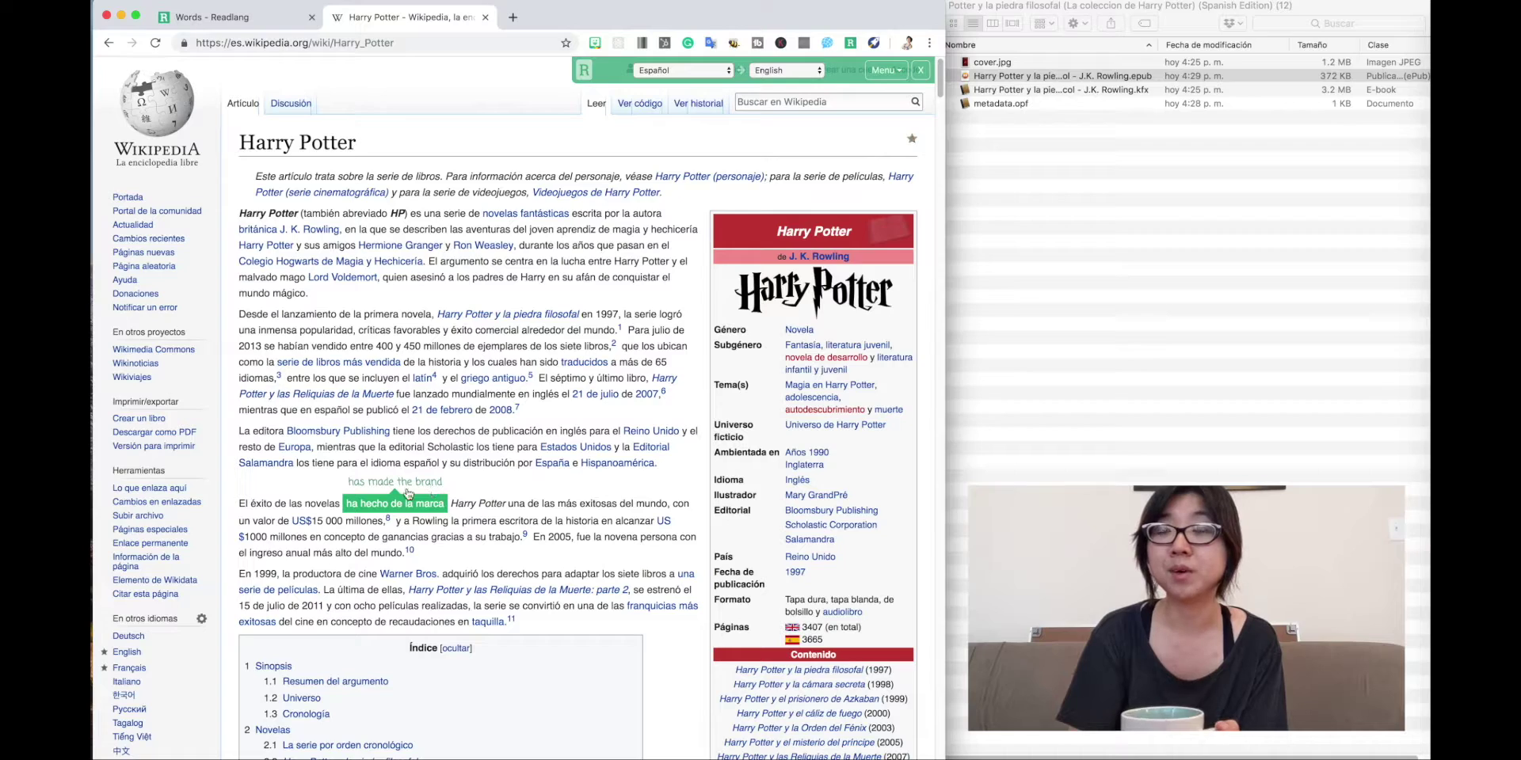
click(281, 19)
click(260, 255)
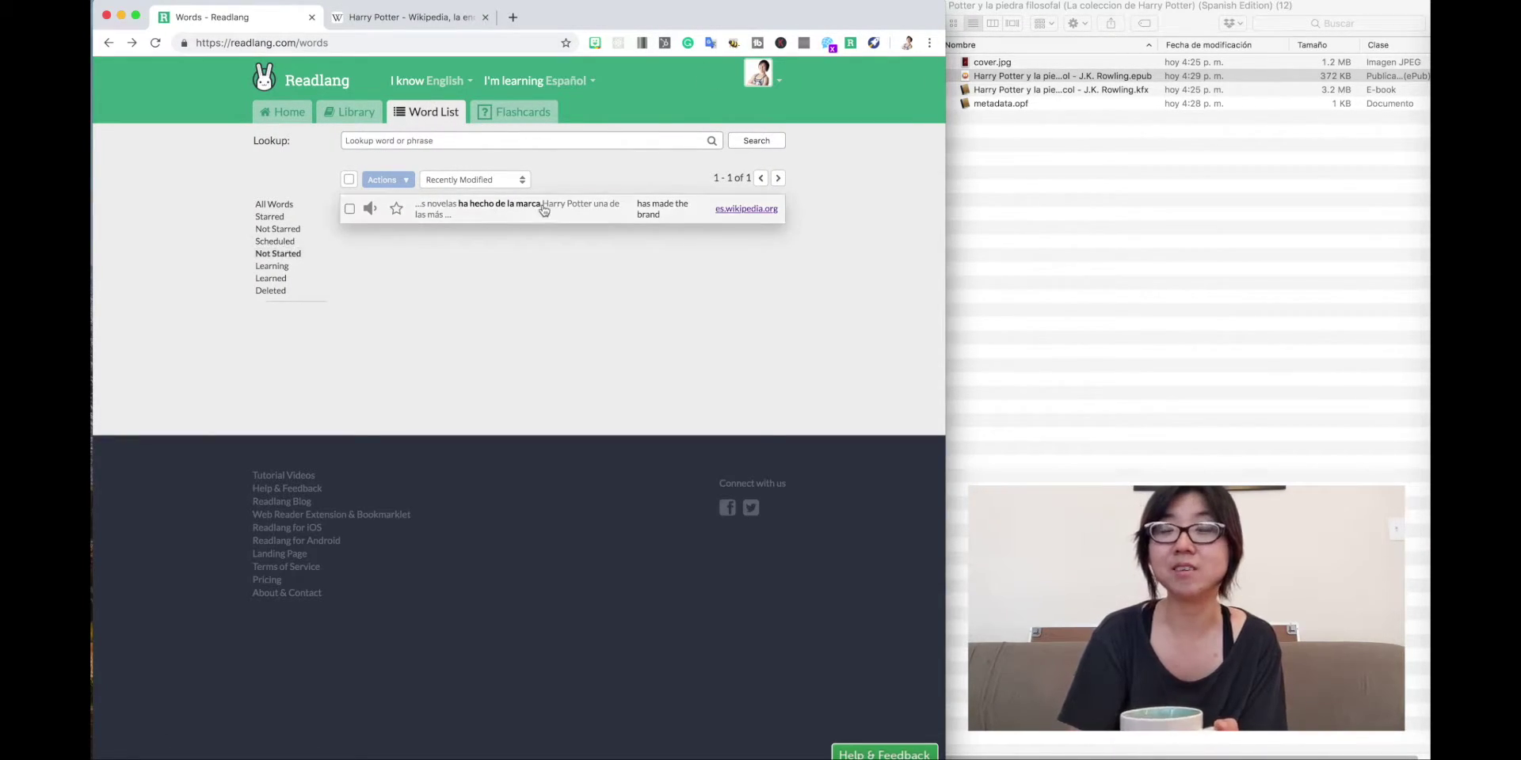
Open Readlang's public Spanish texts and cap the difficulty at B2
click(348, 112)
click(440, 146)
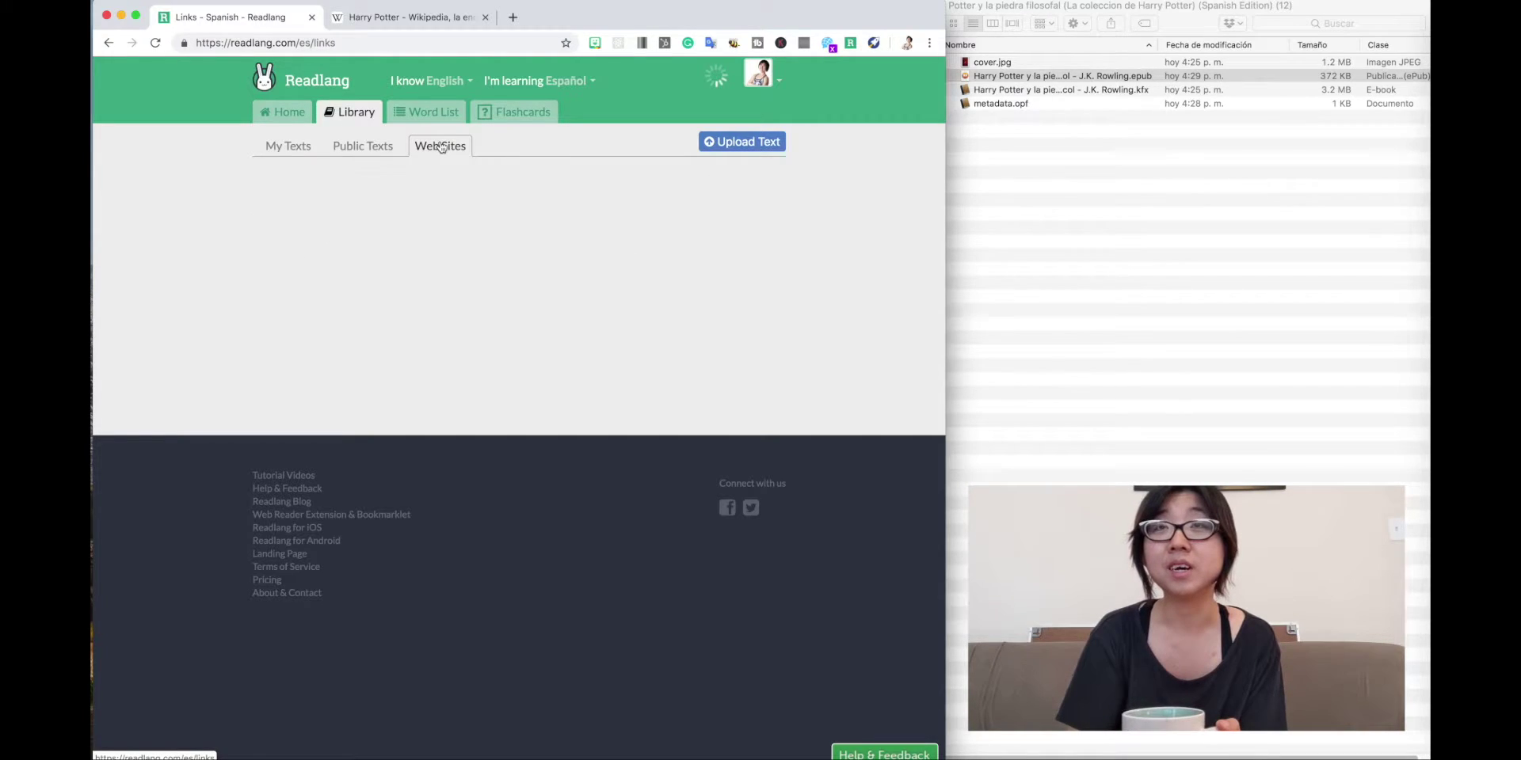
click(358, 150)
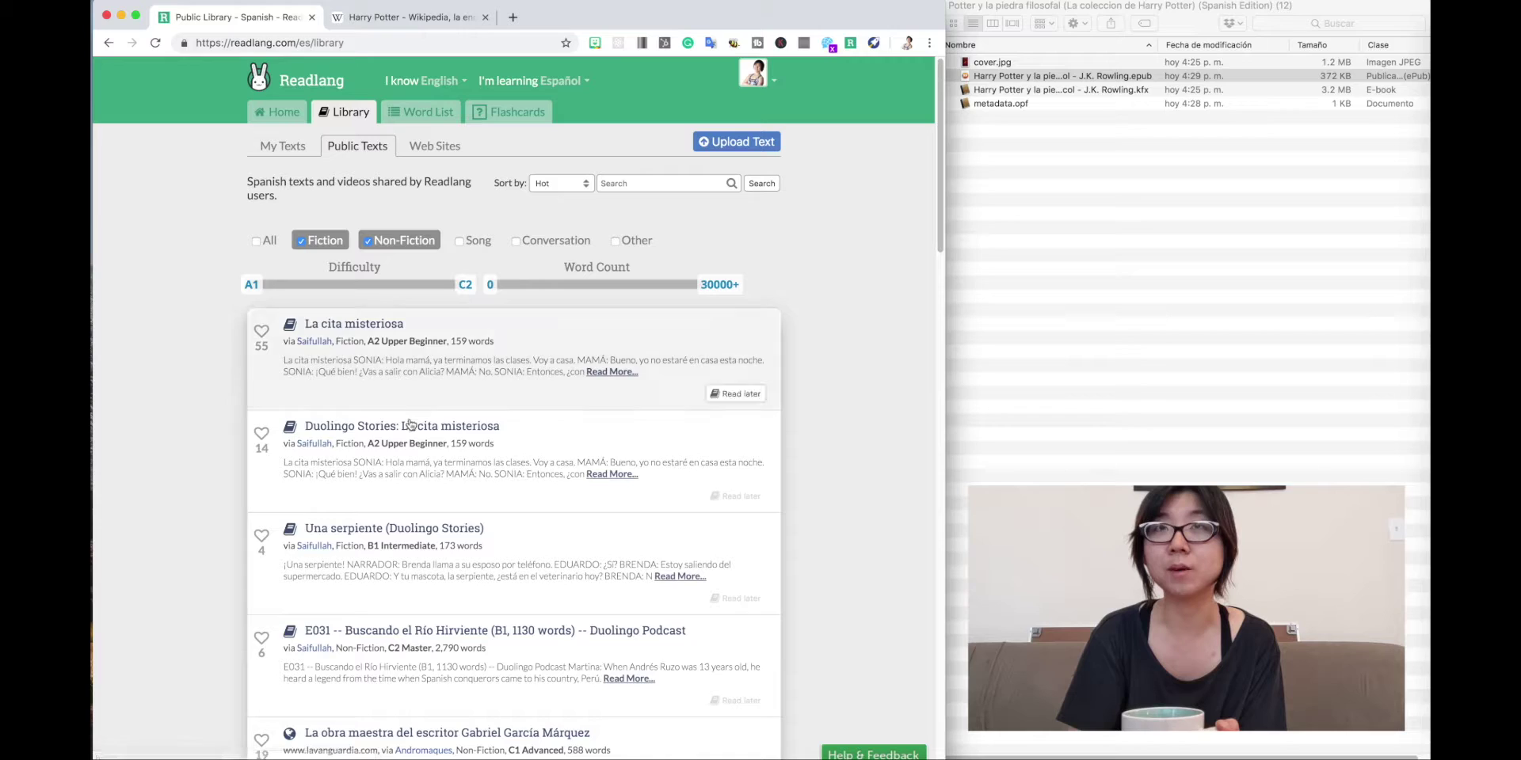
scroll(407, 434, down, 5)
scroll(408, 434, up, 5)
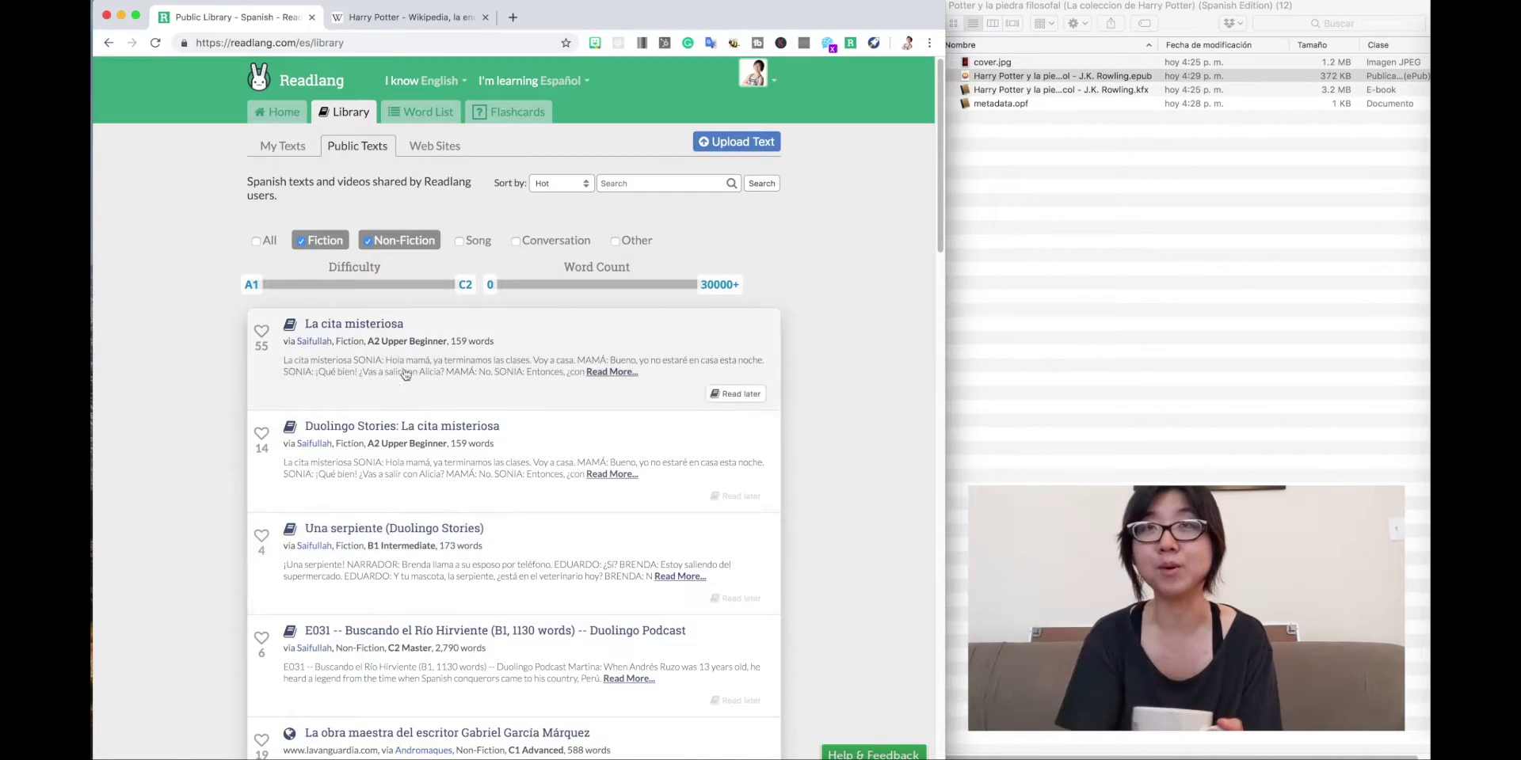
mouse_move(466, 289)
drag(466, 289, 394, 293)
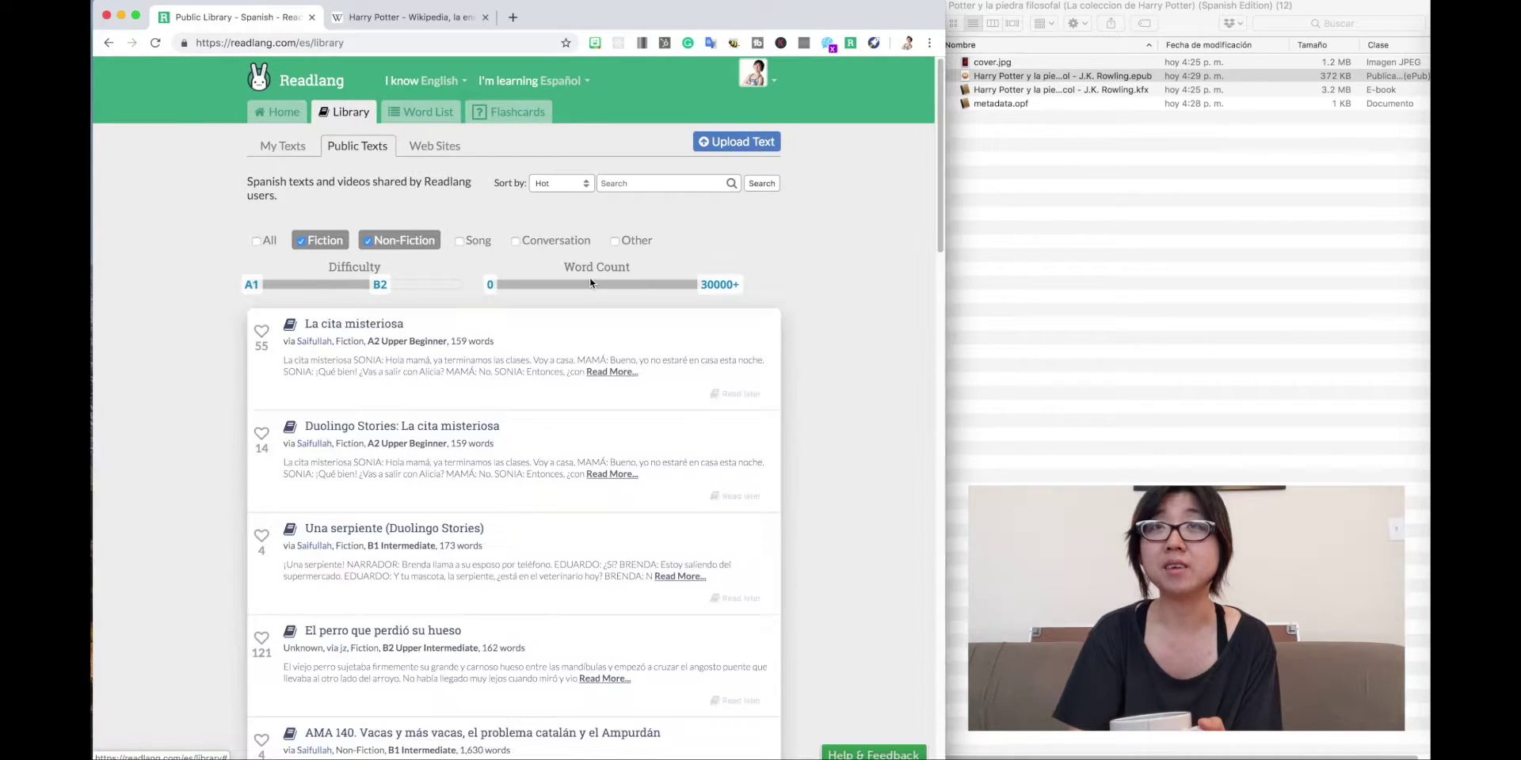
Preview the Duolingo Stories 'La cita misteriosa' text and return to the list
scroll(428, 356, down, 5)
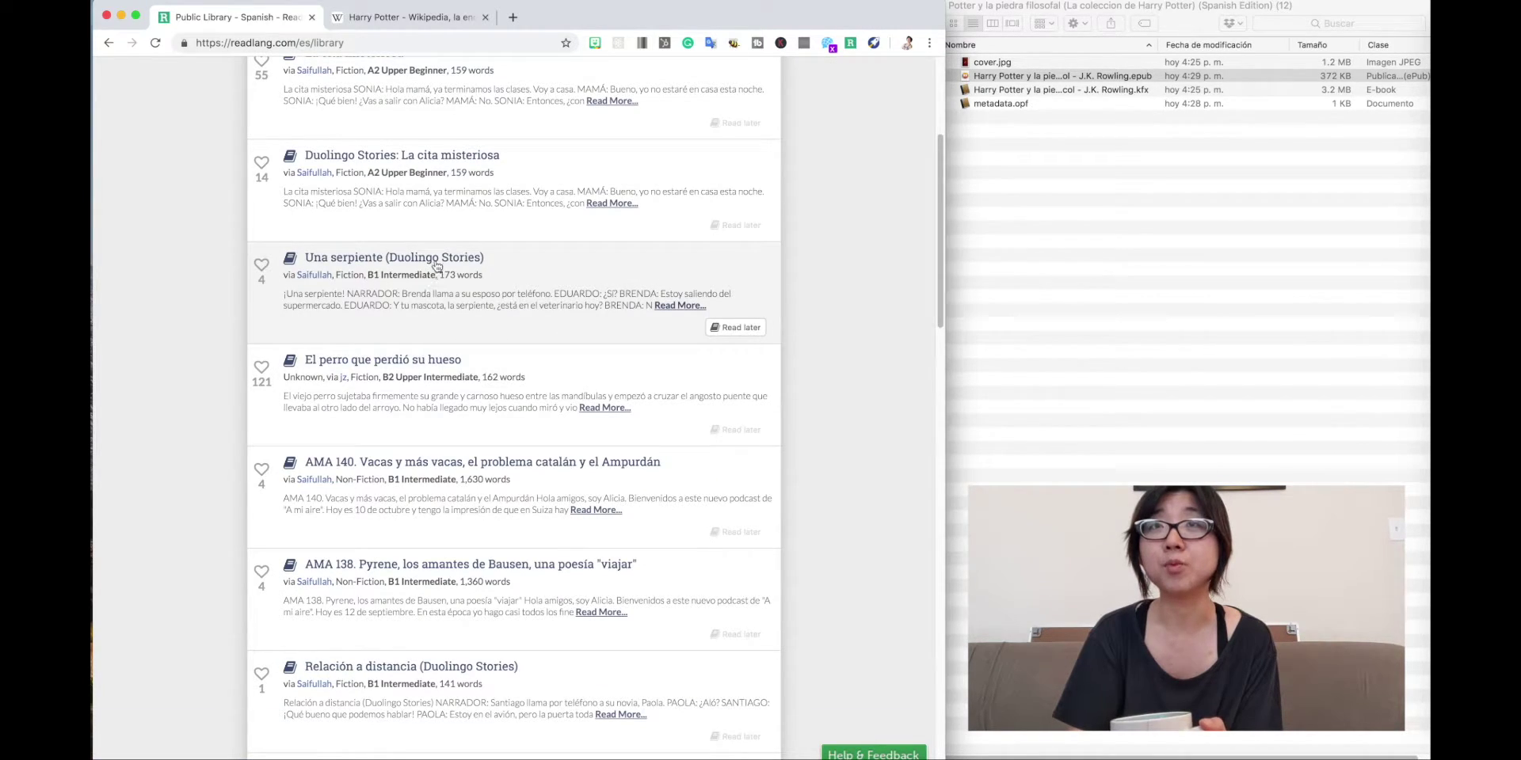
click(430, 174)
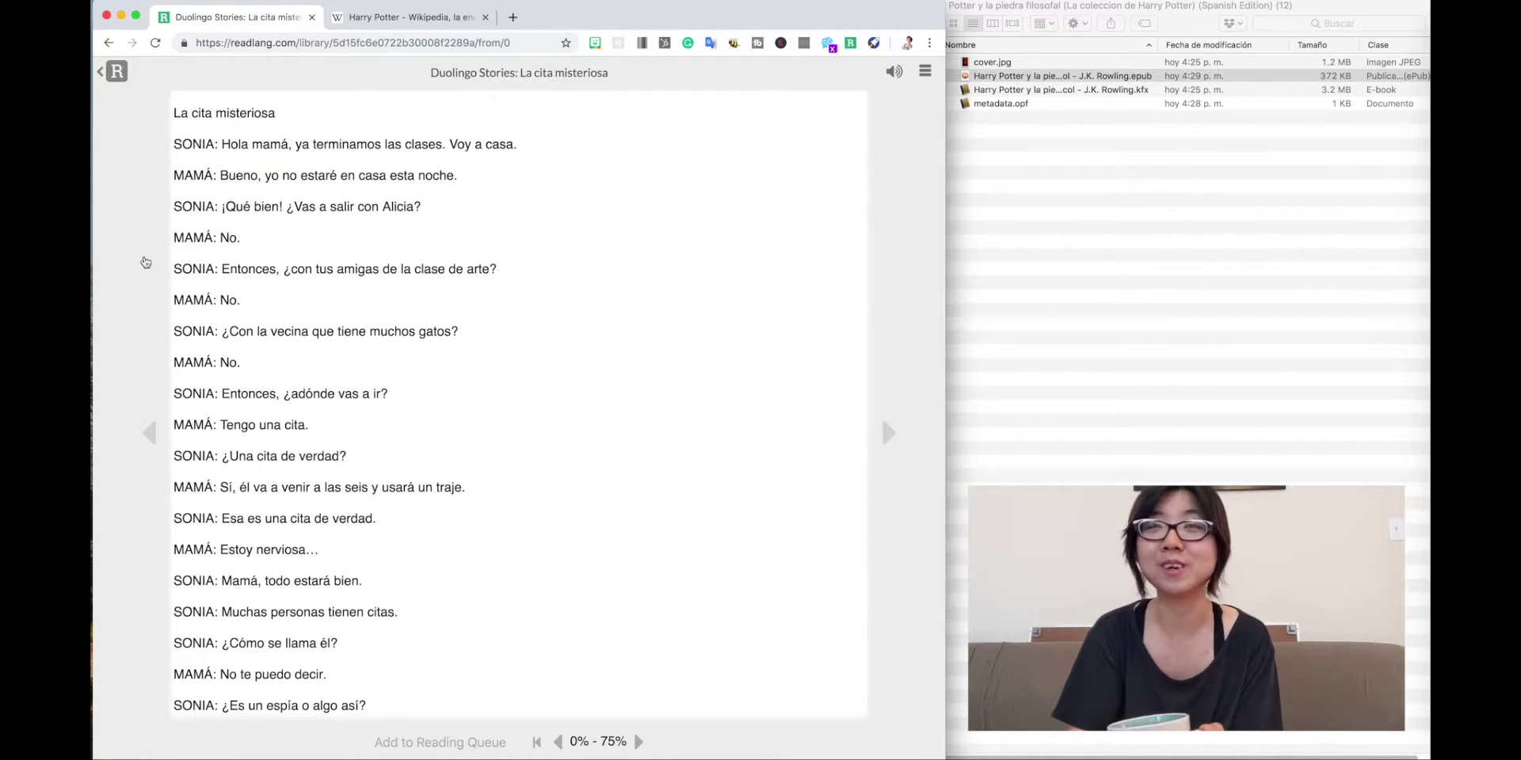
click(115, 71)
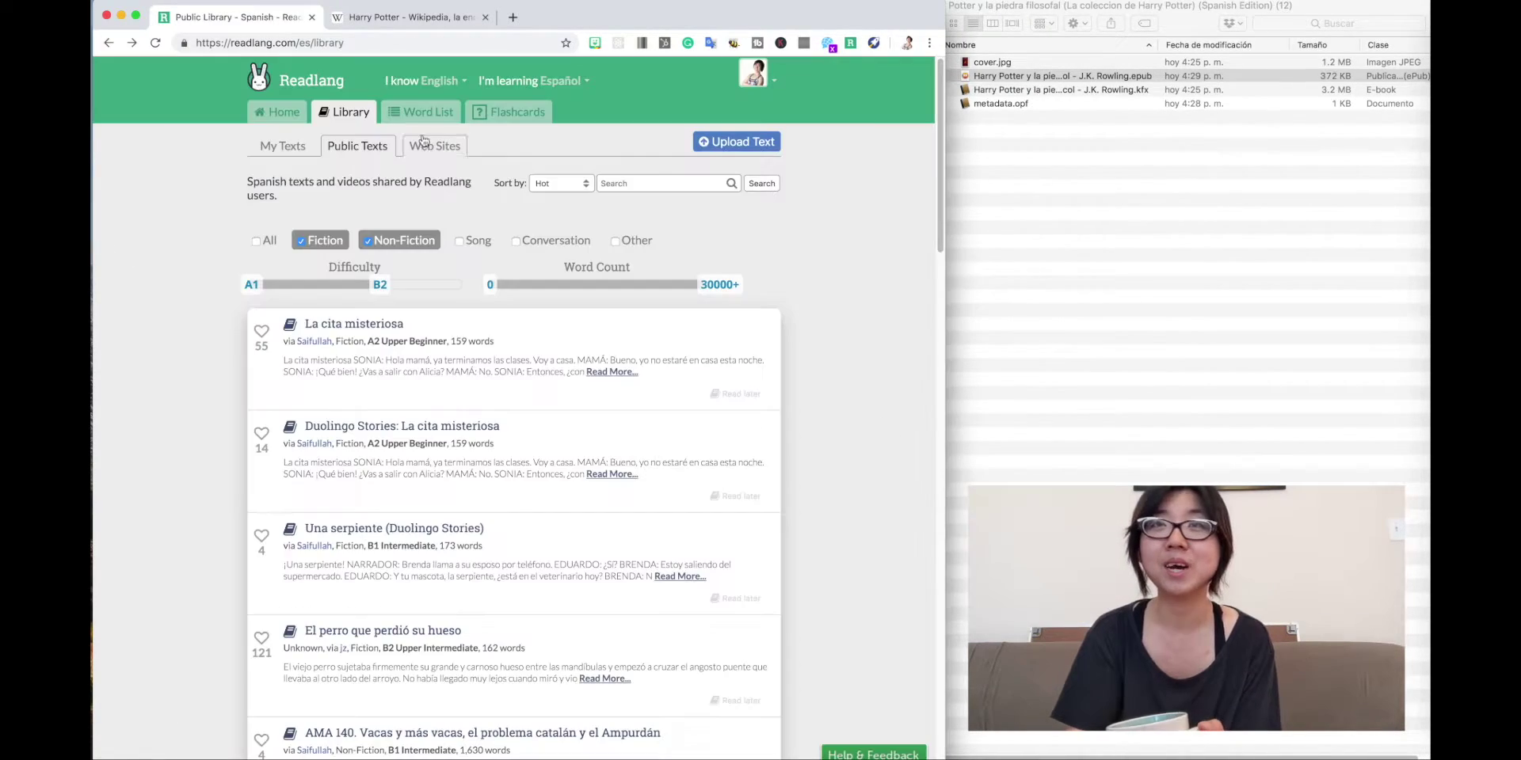
Filter to Song texts only, excluding Fiction and Non-Fiction, and open 'Por ti volare'
click(478, 242)
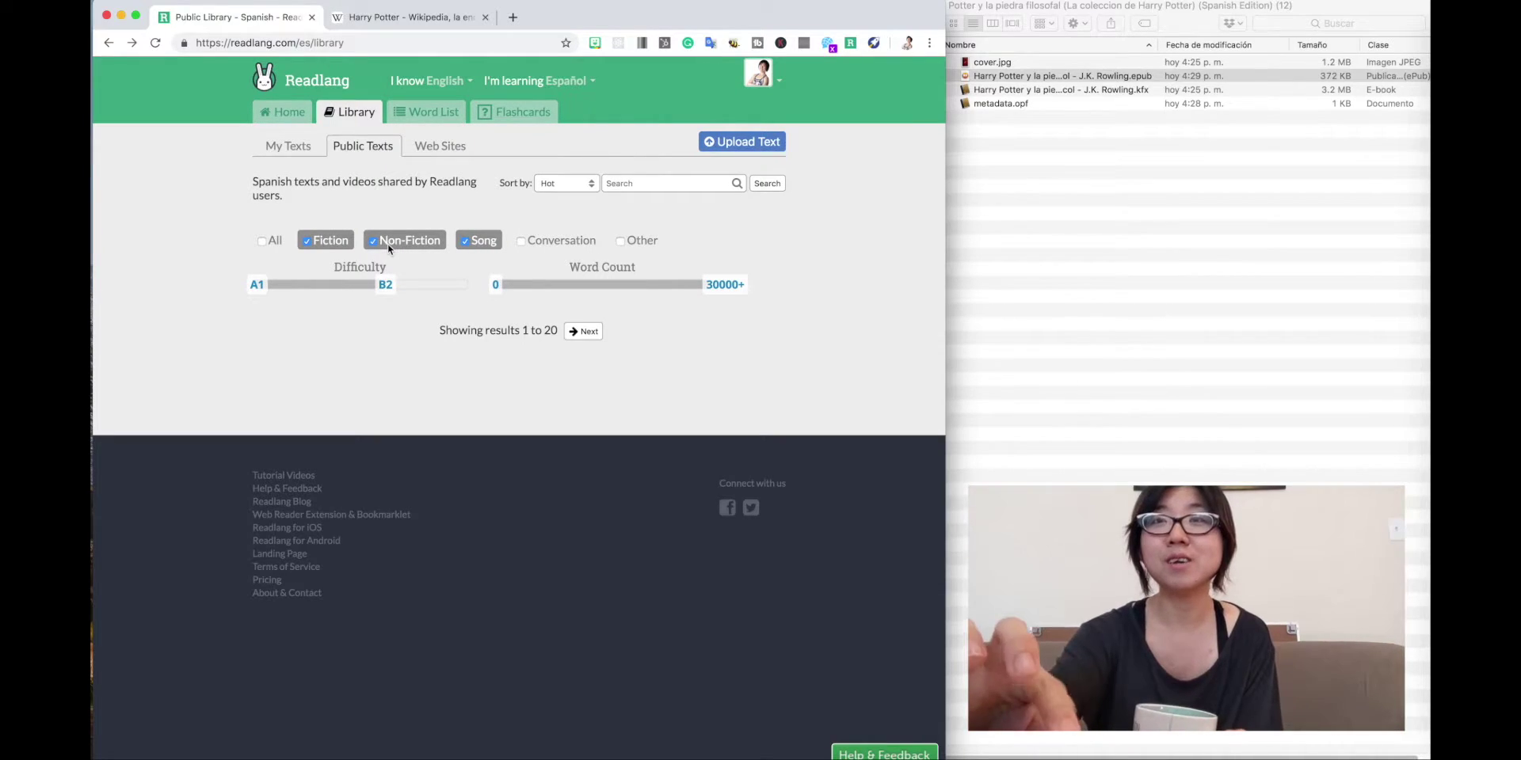
click(389, 245)
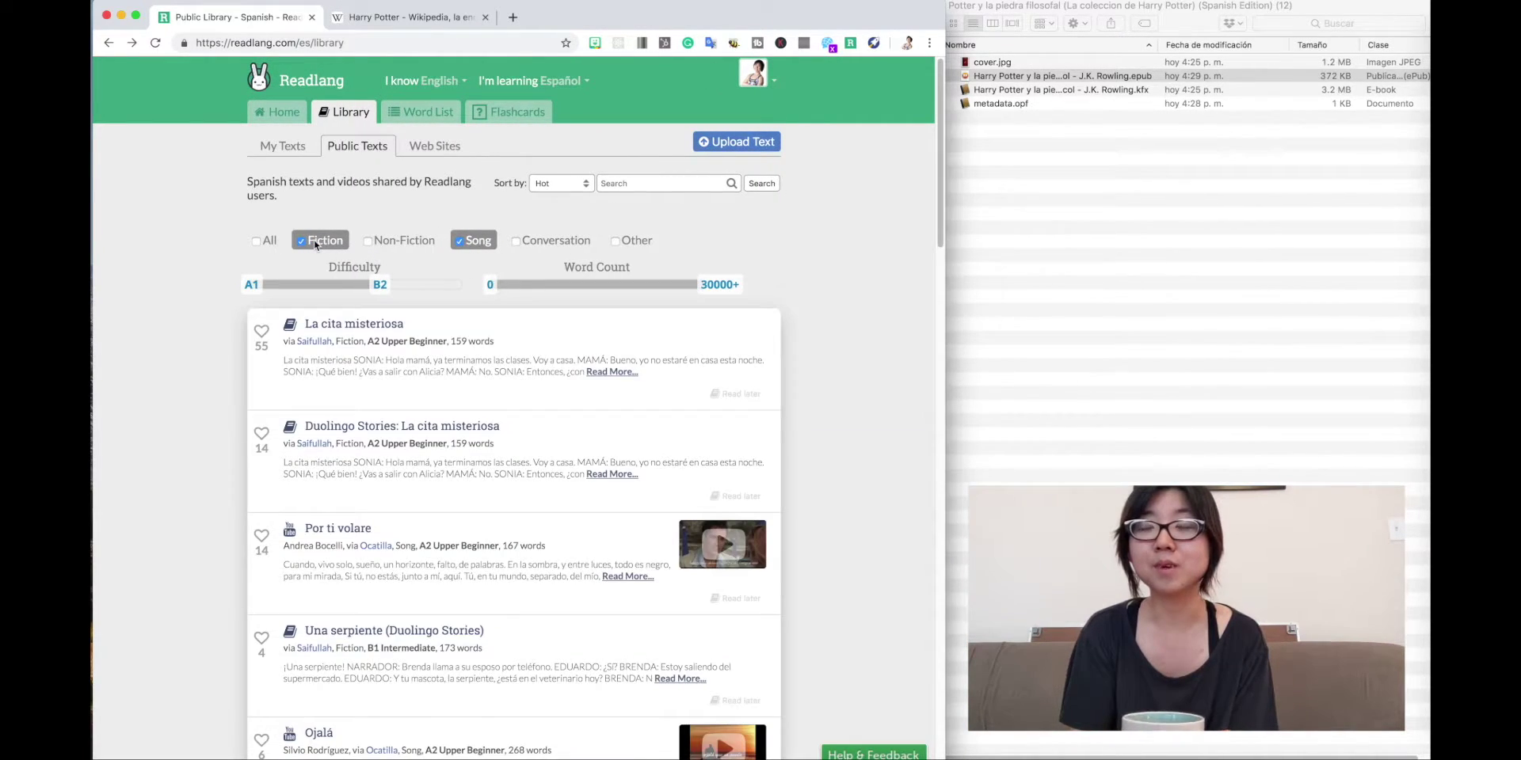
click(316, 243)
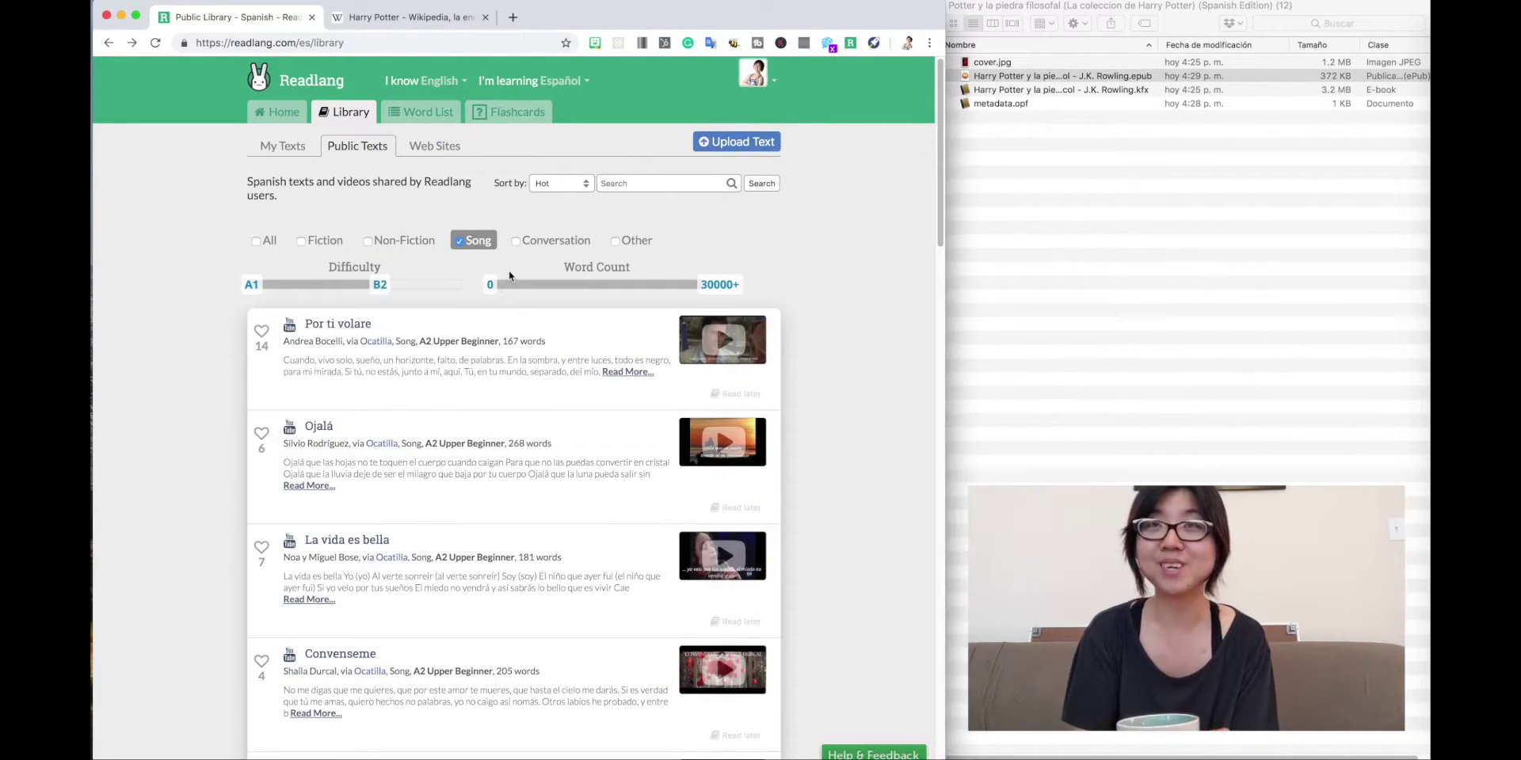
click(338, 324)
Play 'Por ti volare' from about 0:23, then 'Easy Spanish 08 - London' from about 0:16
click(121, 411)
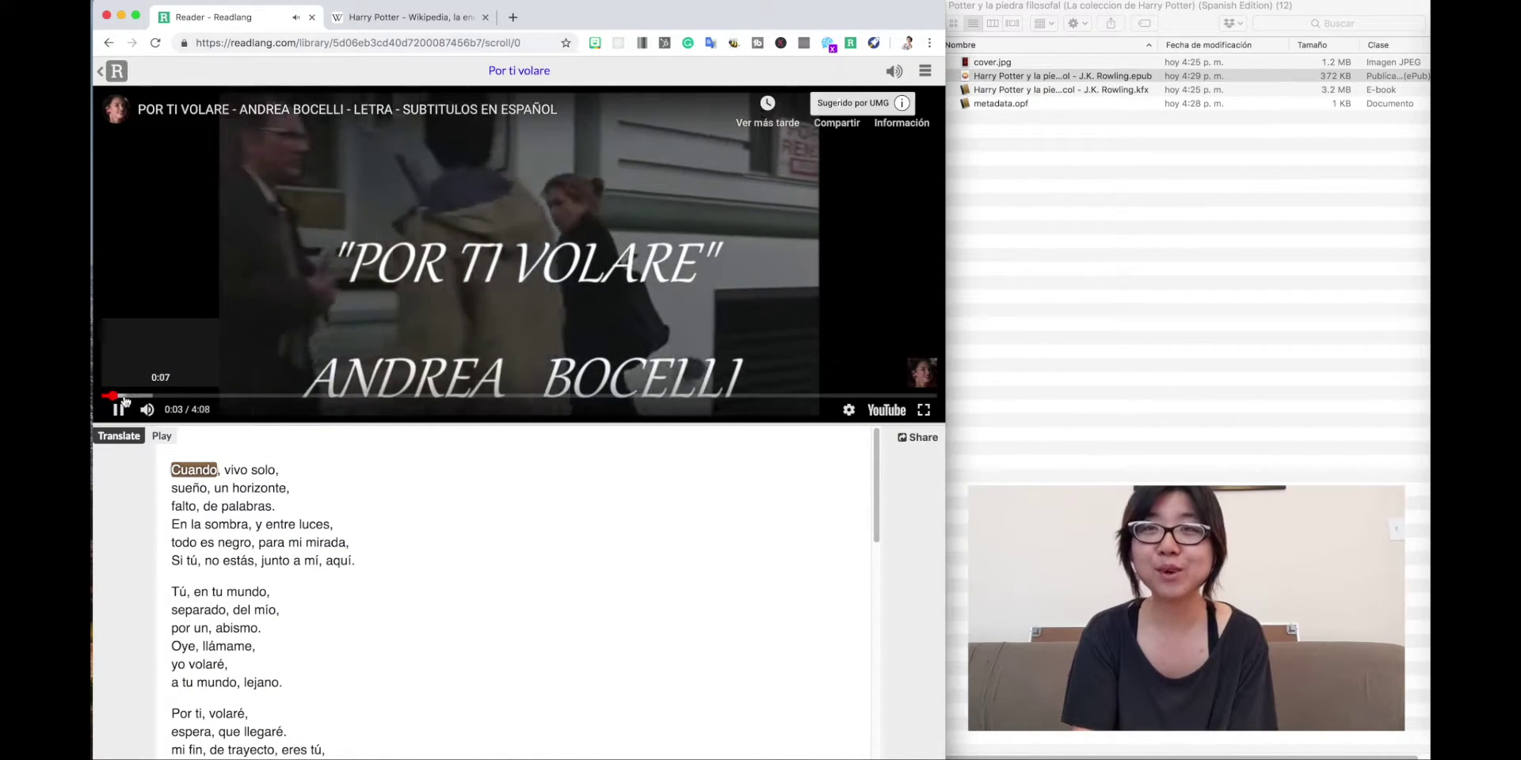
drag(125, 402, 181, 398)
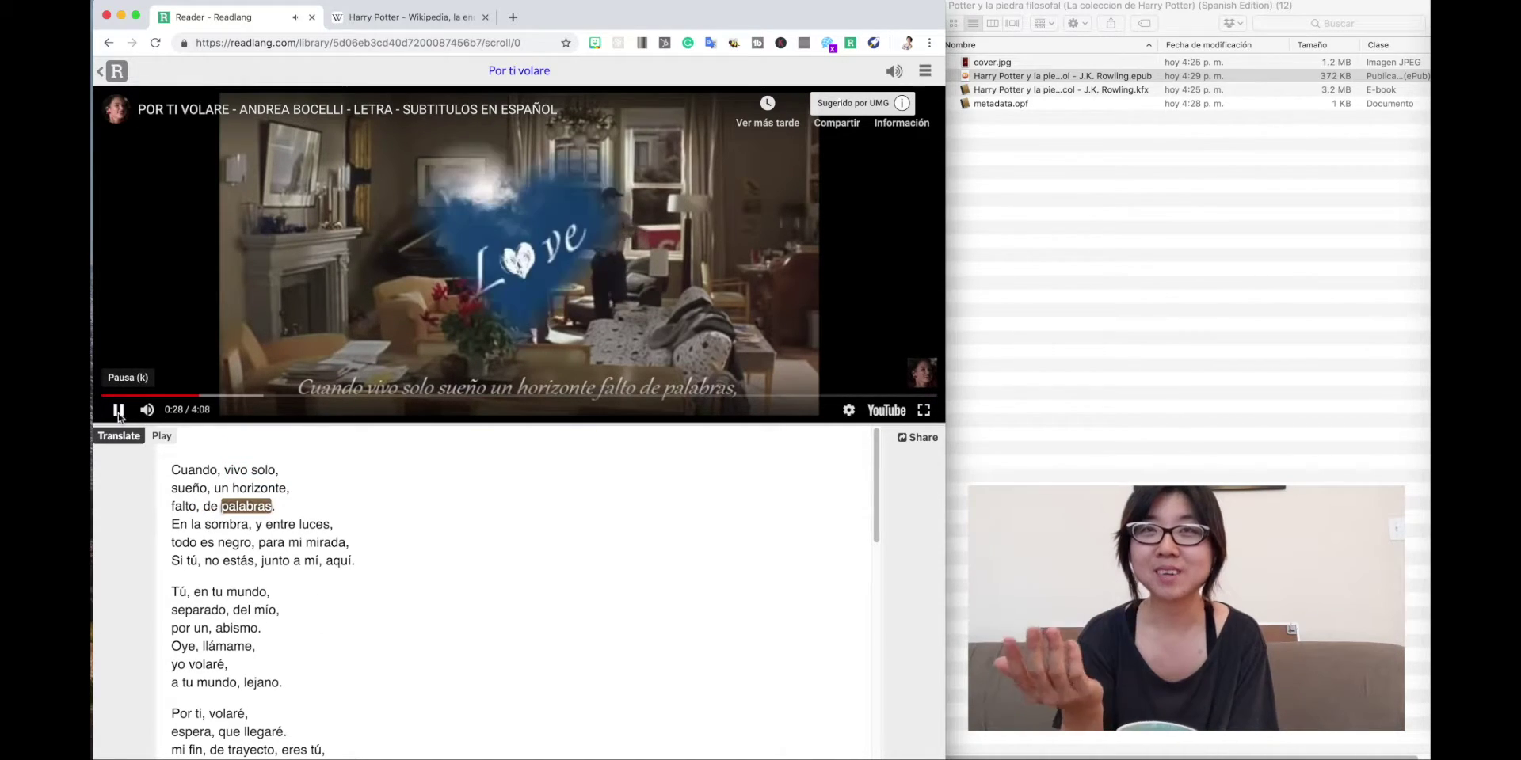
click(114, 72)
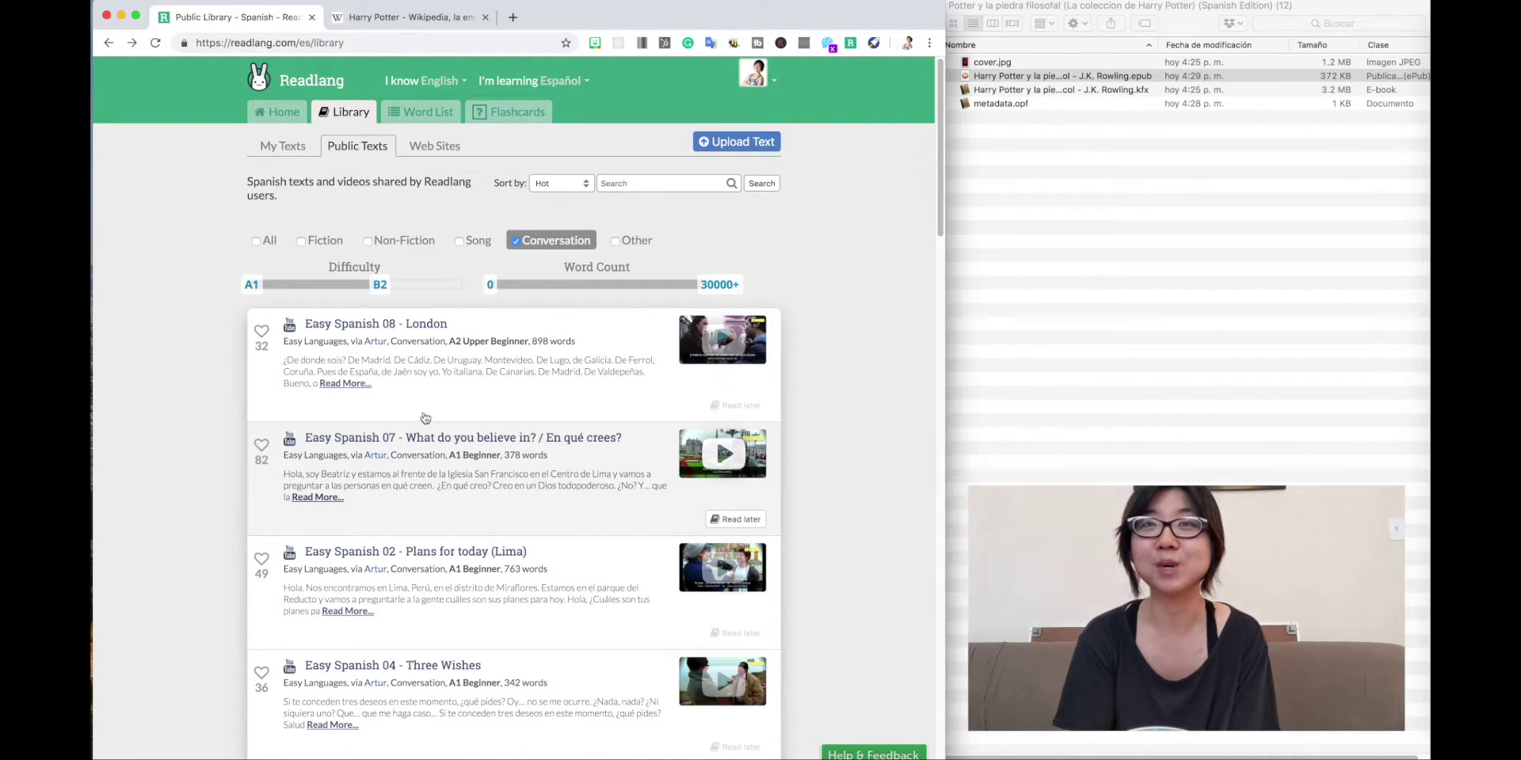
click(393, 376)
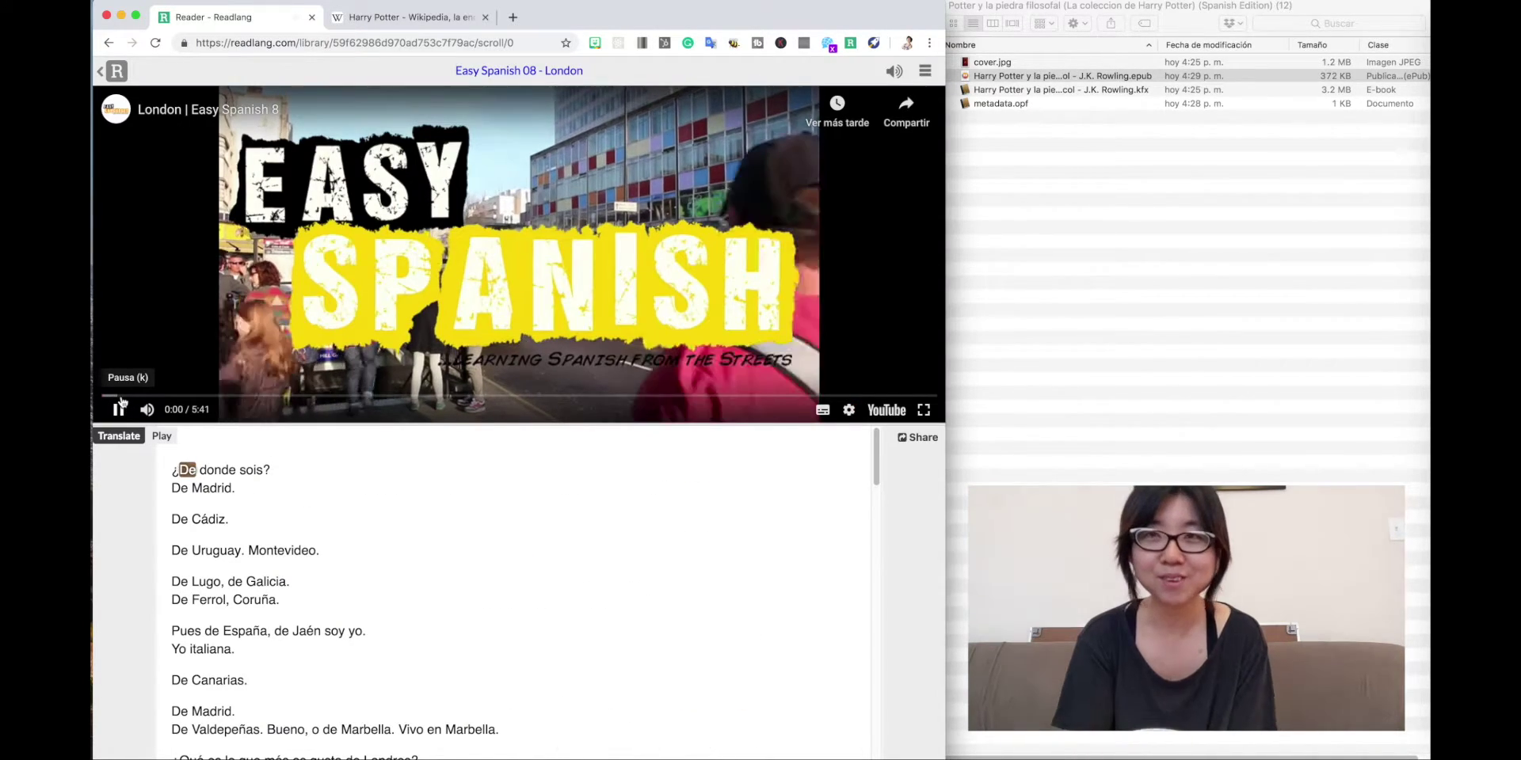
drag(107, 395, 148, 400)
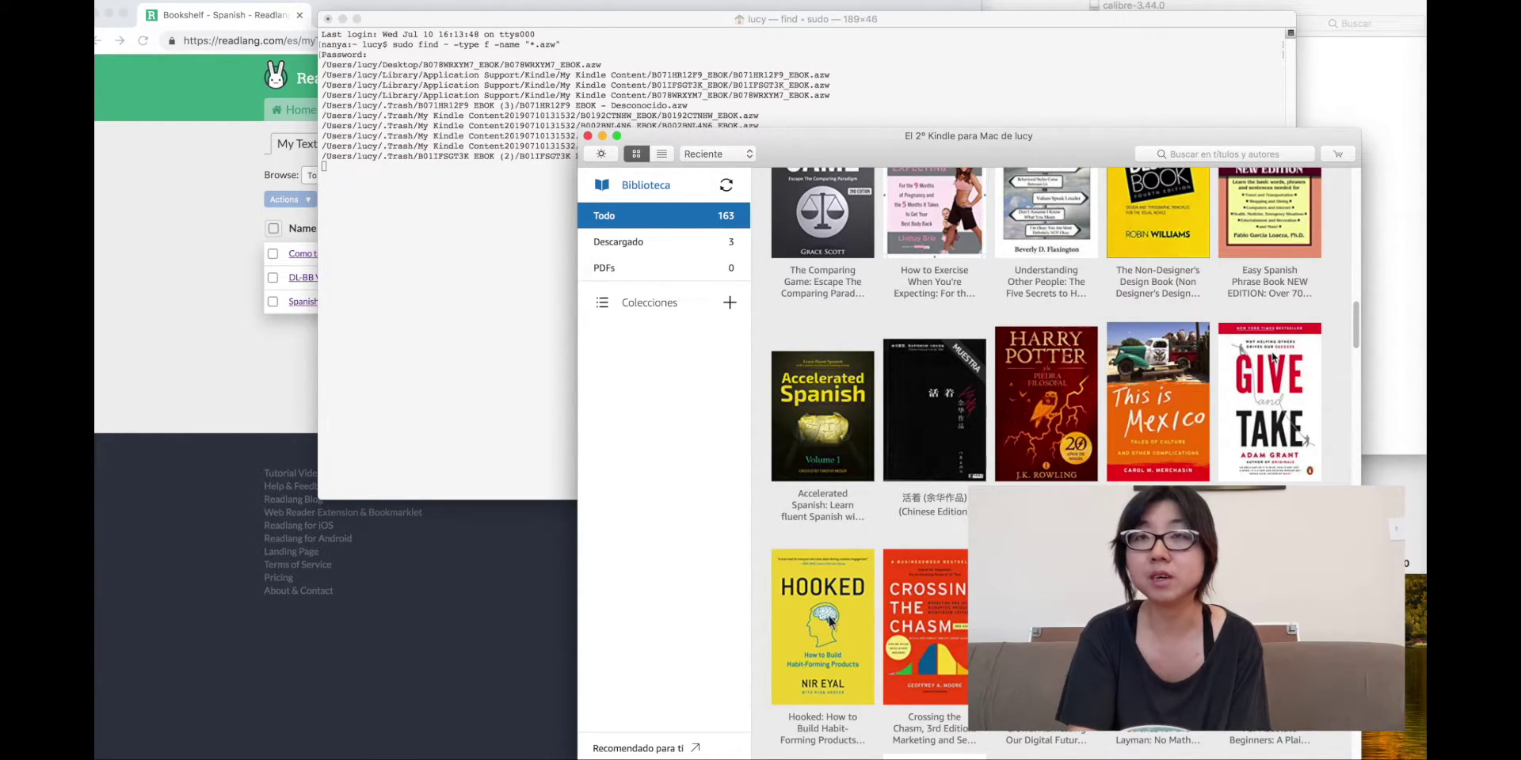
Open 'Harry Potter y la piedra filosofal' from the Kindle library, turn a page, and minimise Kindle
scroll(1273, 358, down, 1)
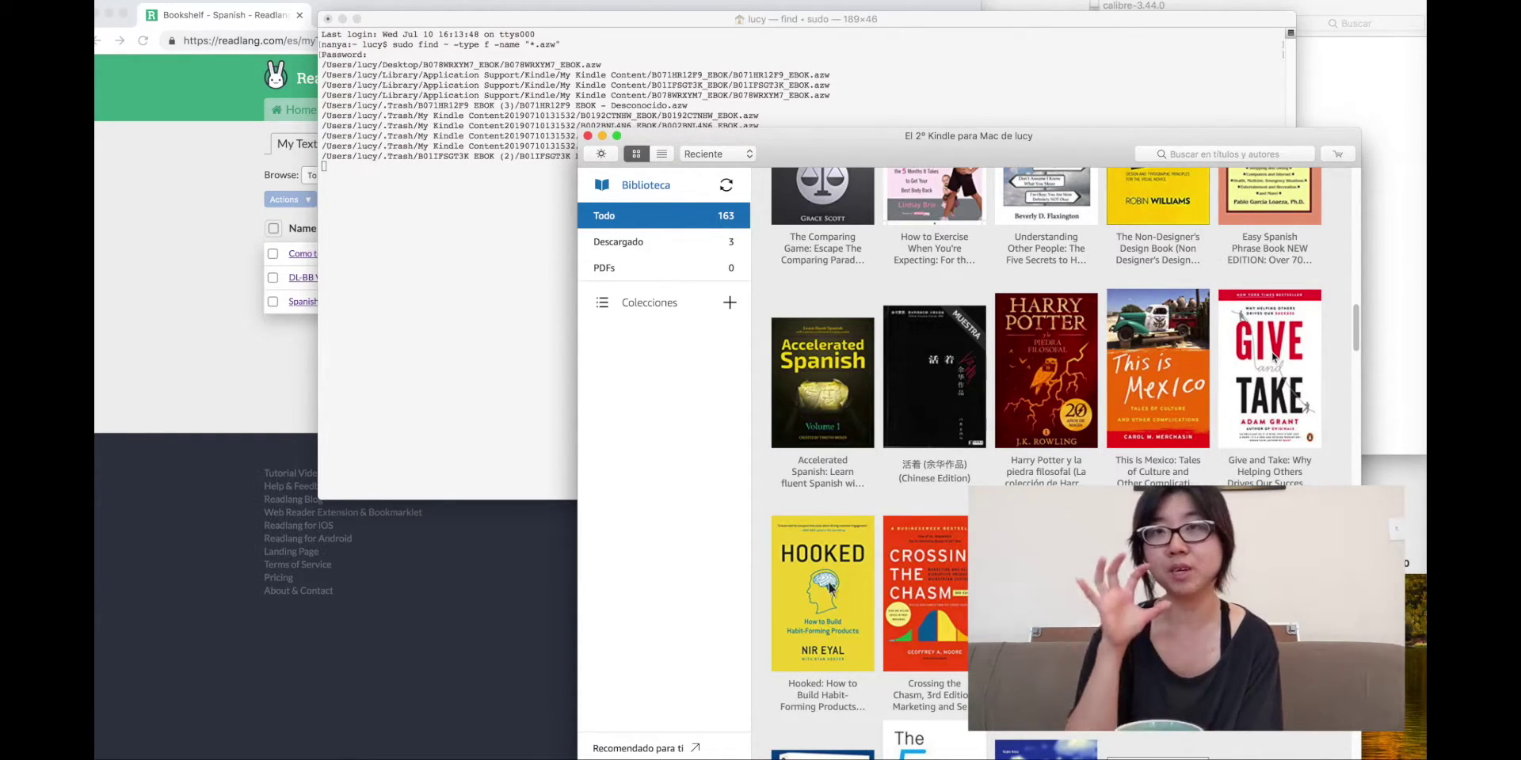
scroll(1273, 358, down, 2)
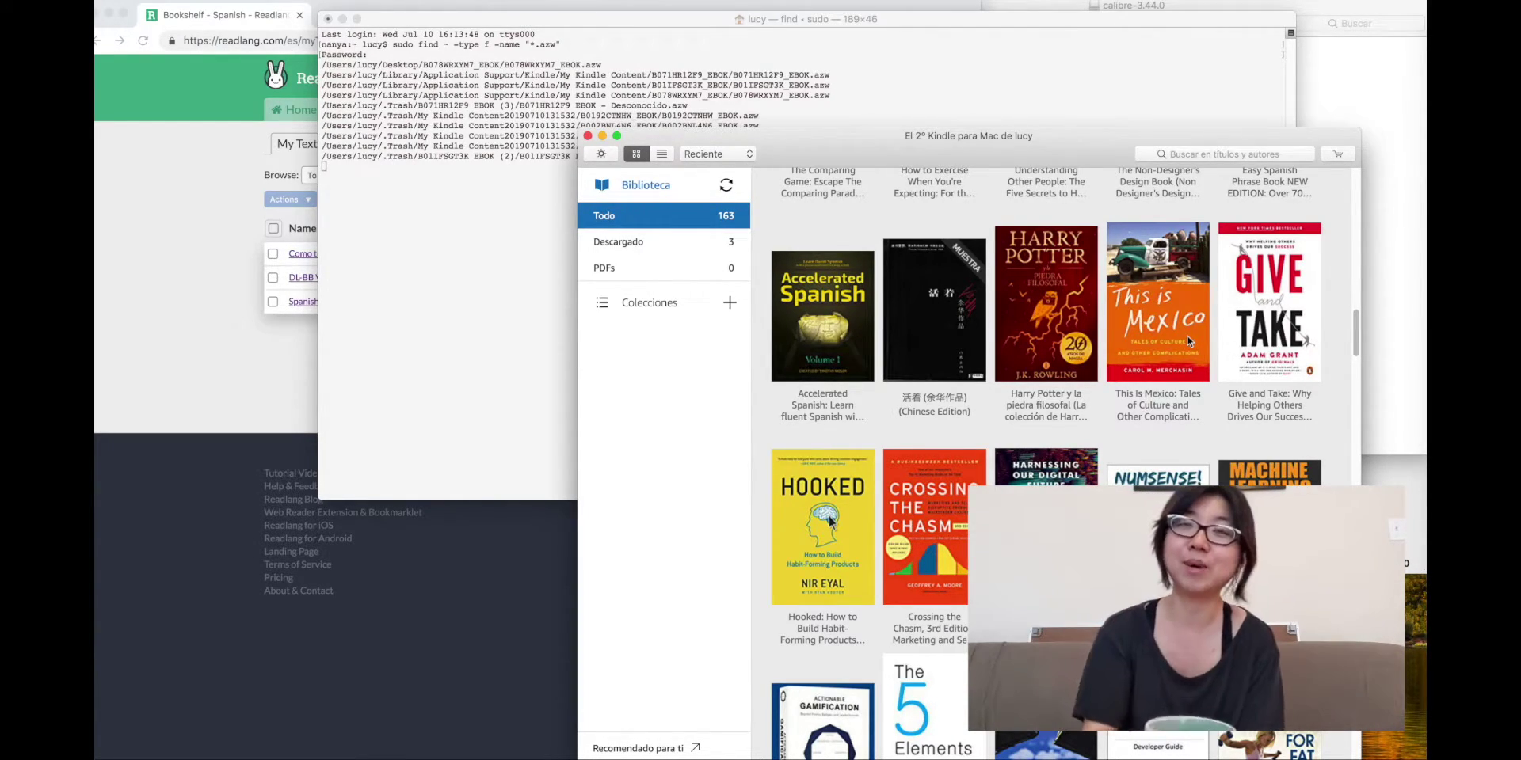
click(1053, 314)
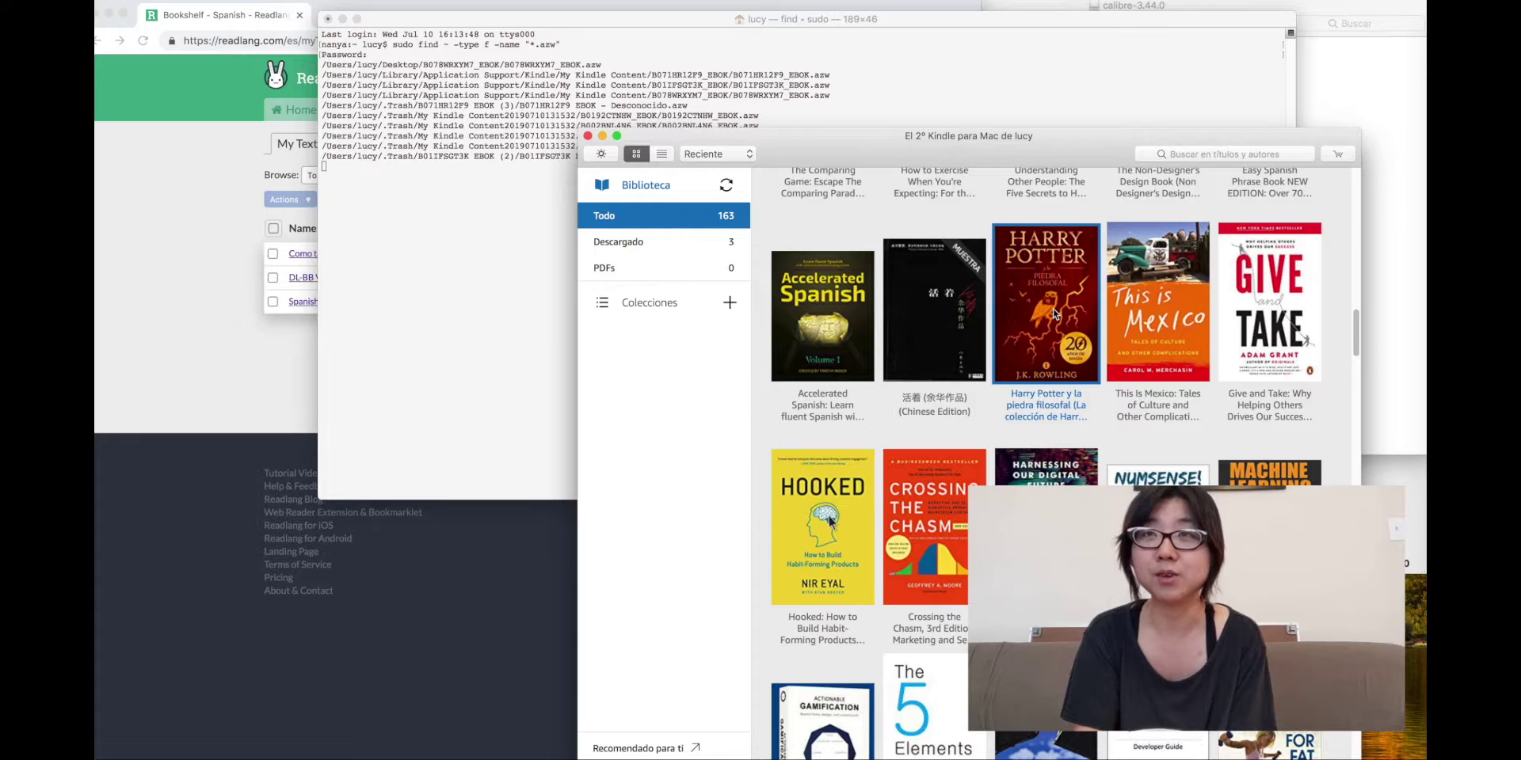
double_click(1054, 314)
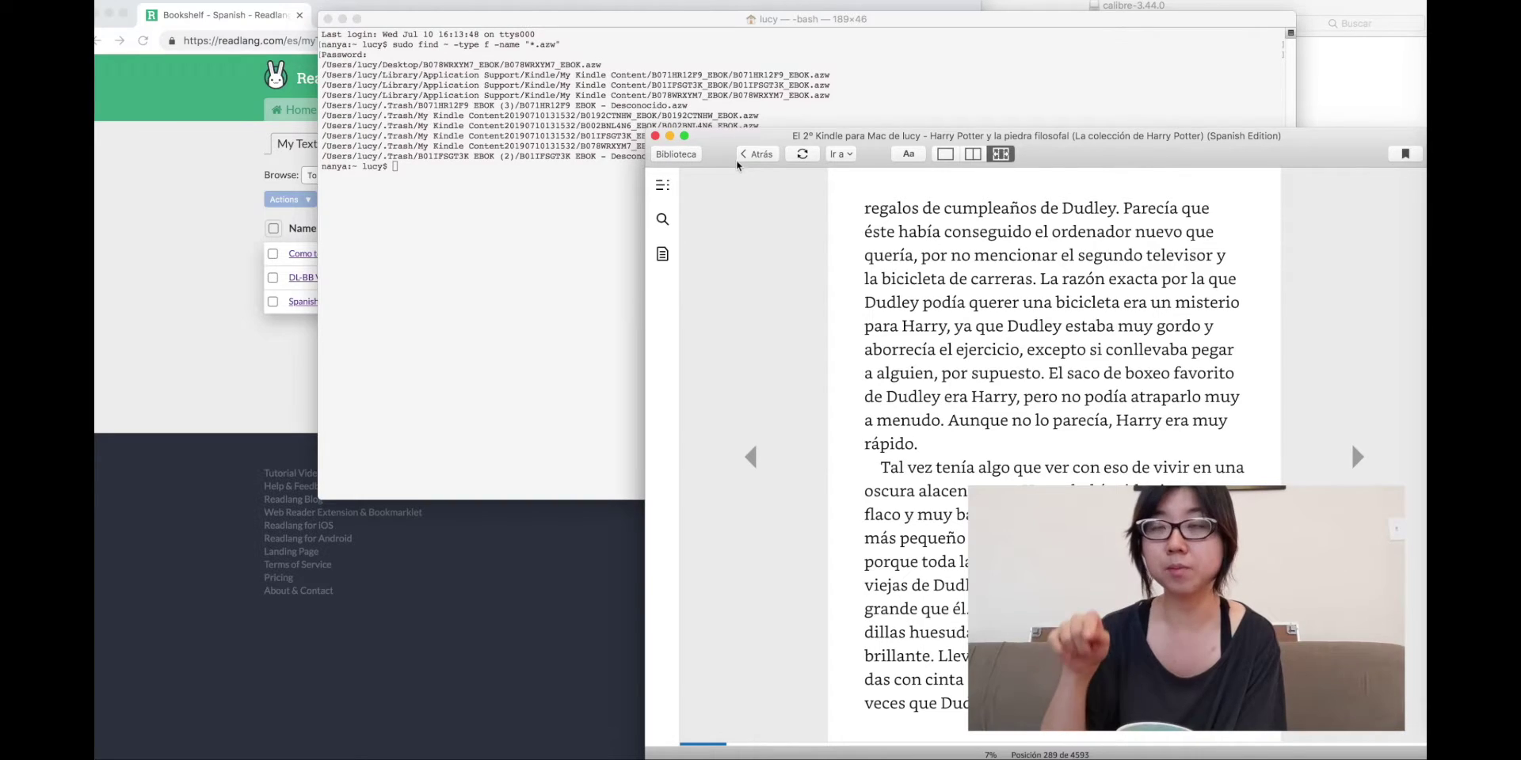
click(740, 157)
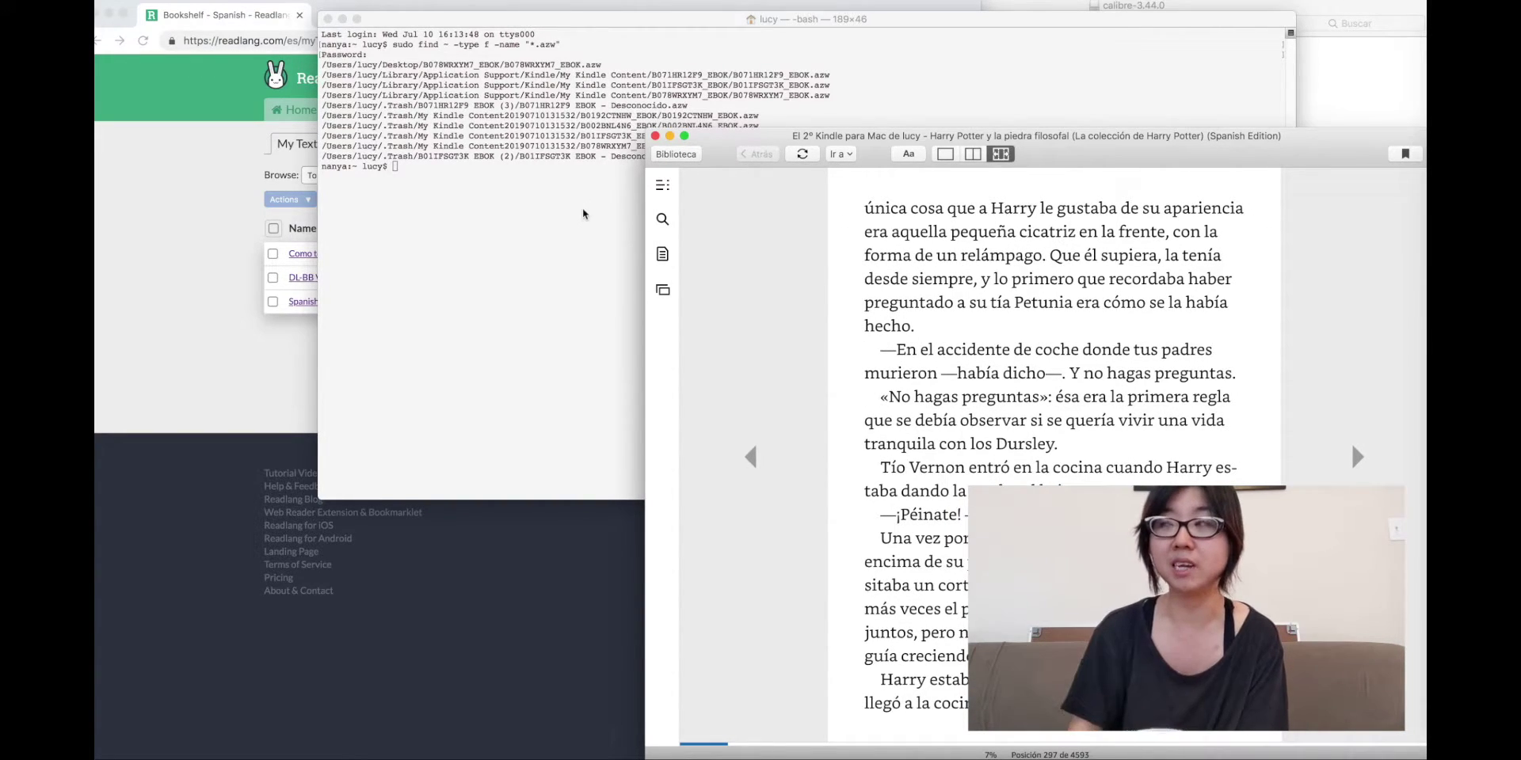
click(670, 136)
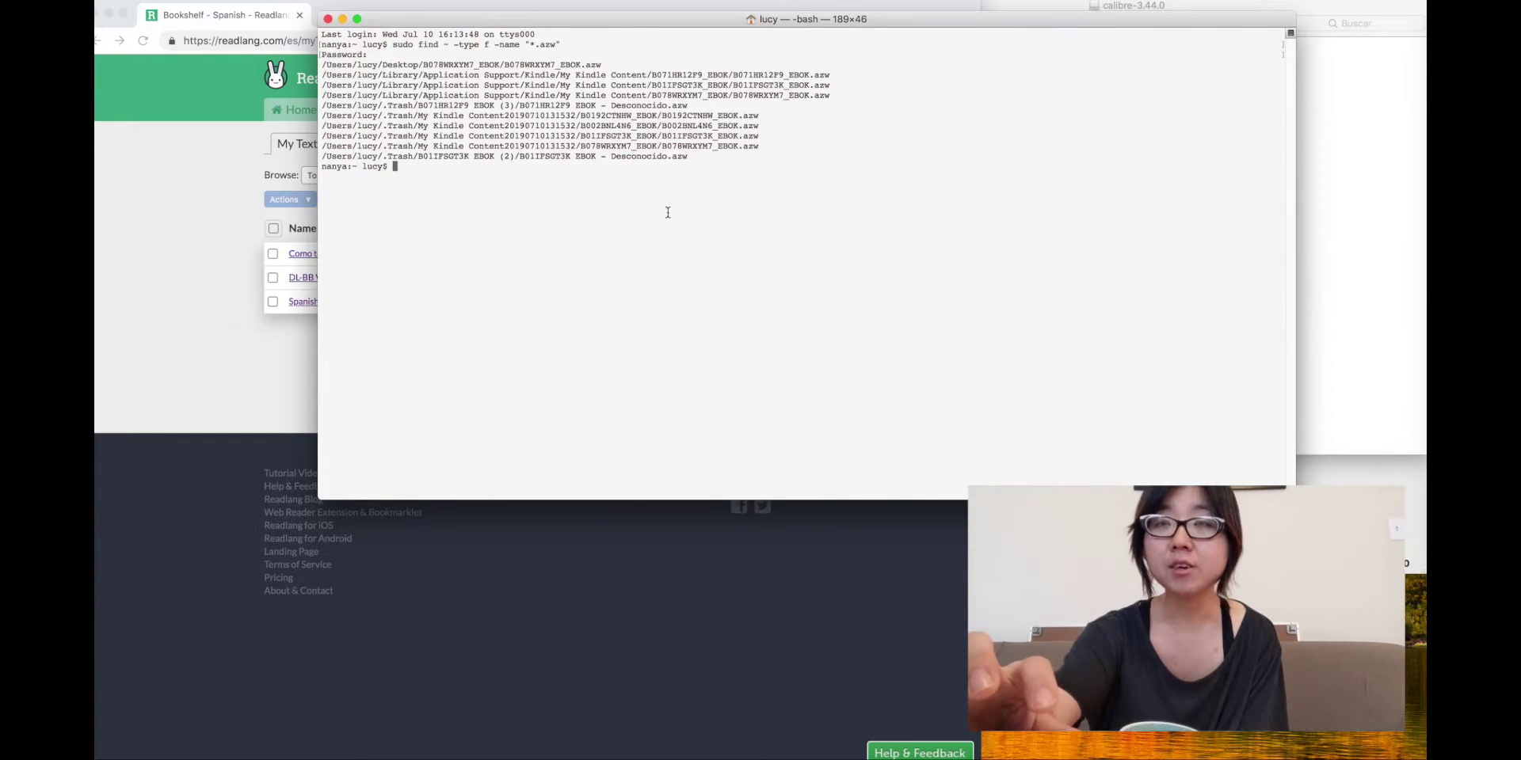
Reopen Terminal and run the sudo find command that lists every .azw file
click(328, 19)
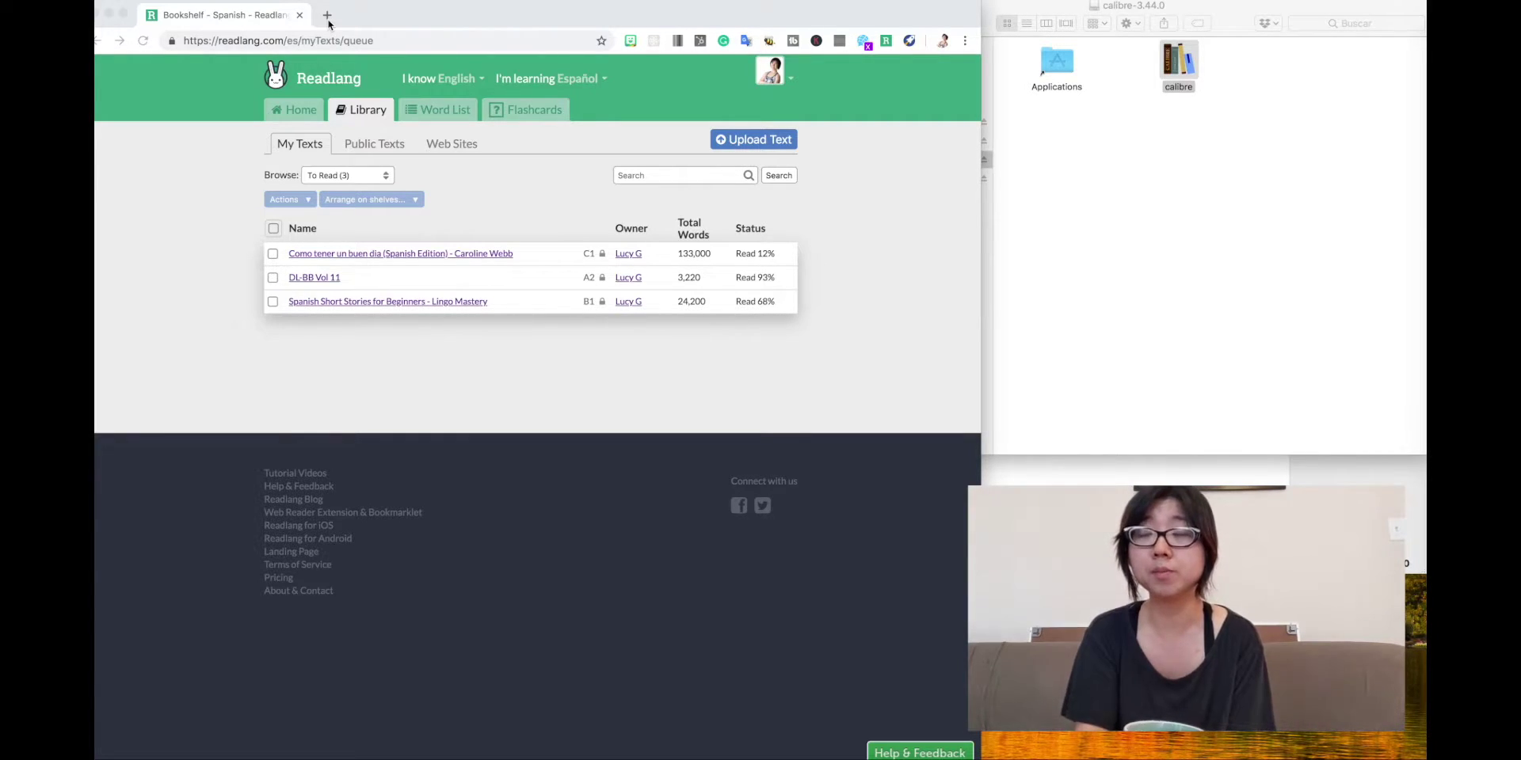
key(super+space)
text(terminal)
key(Return)
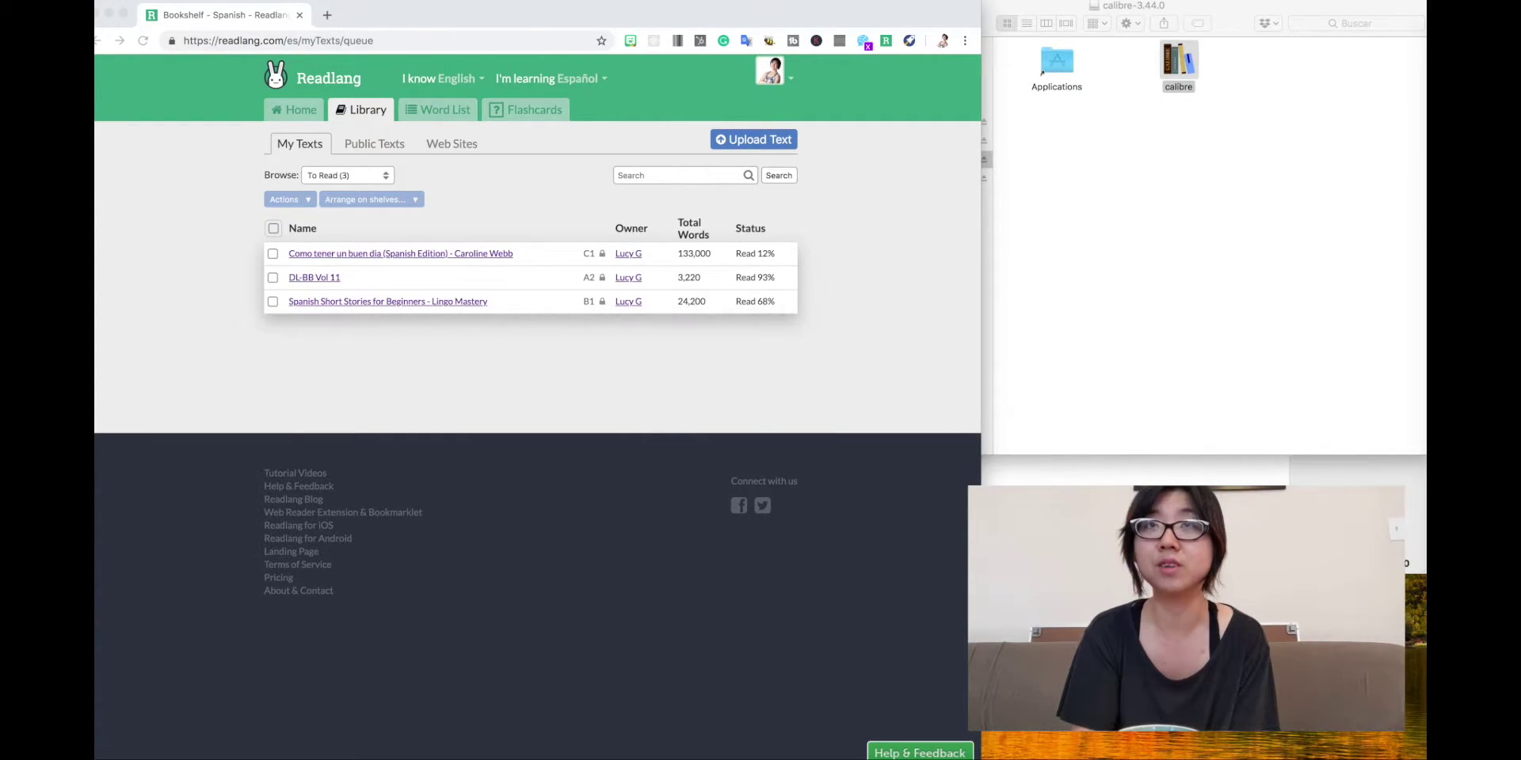
text(sudo find ~ -type f -name "*.azw")
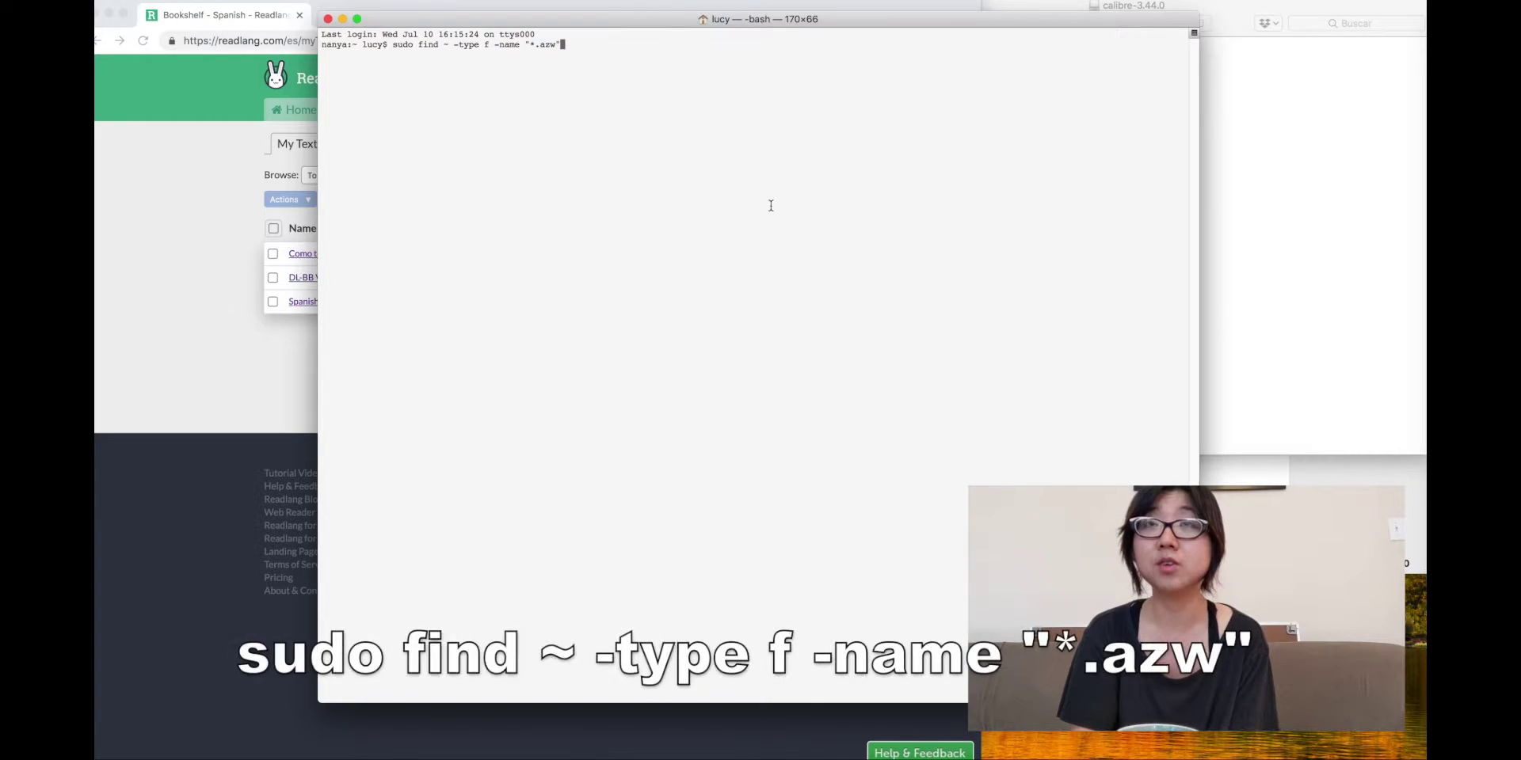
key(Return)
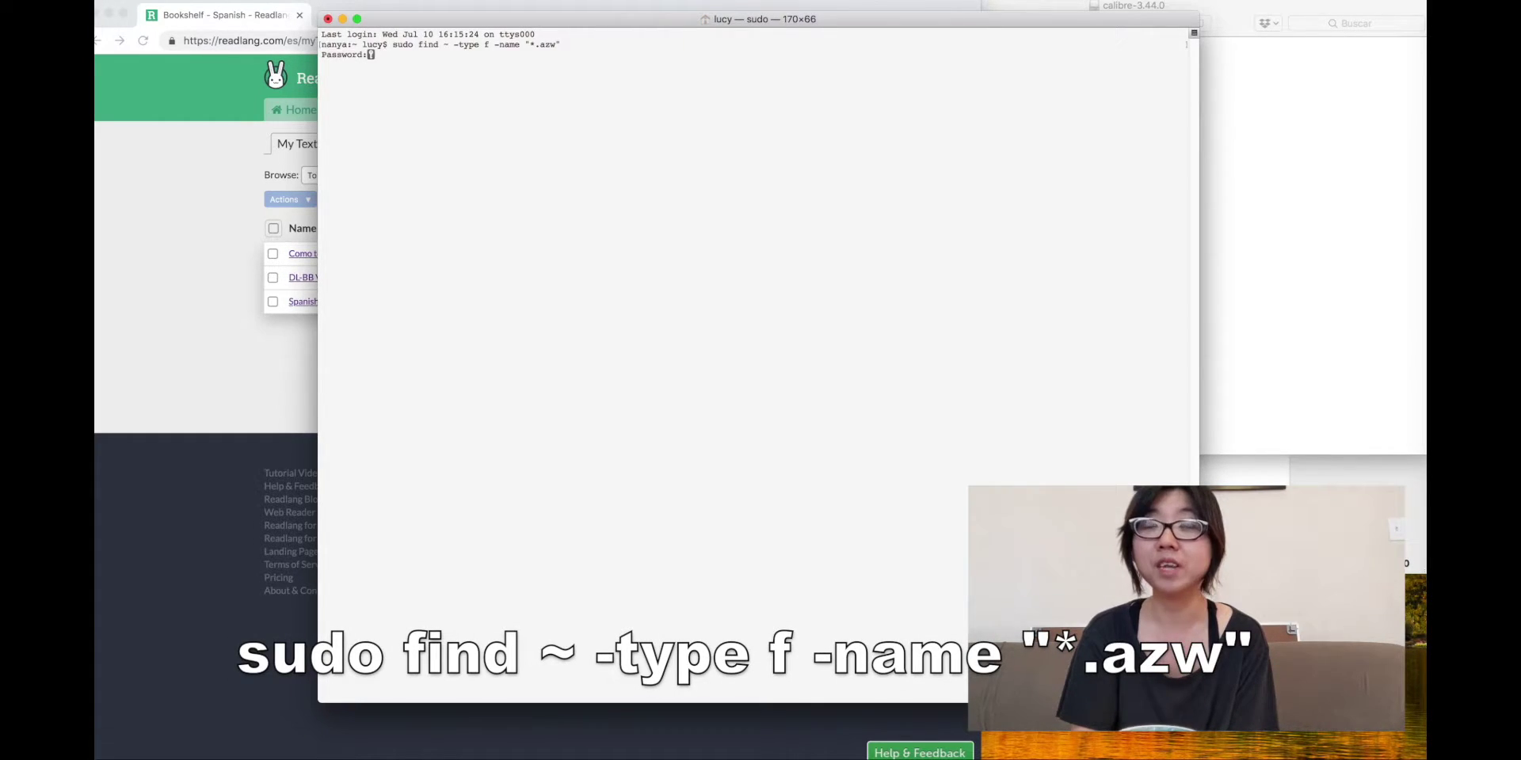
key(Return)
text(gi)
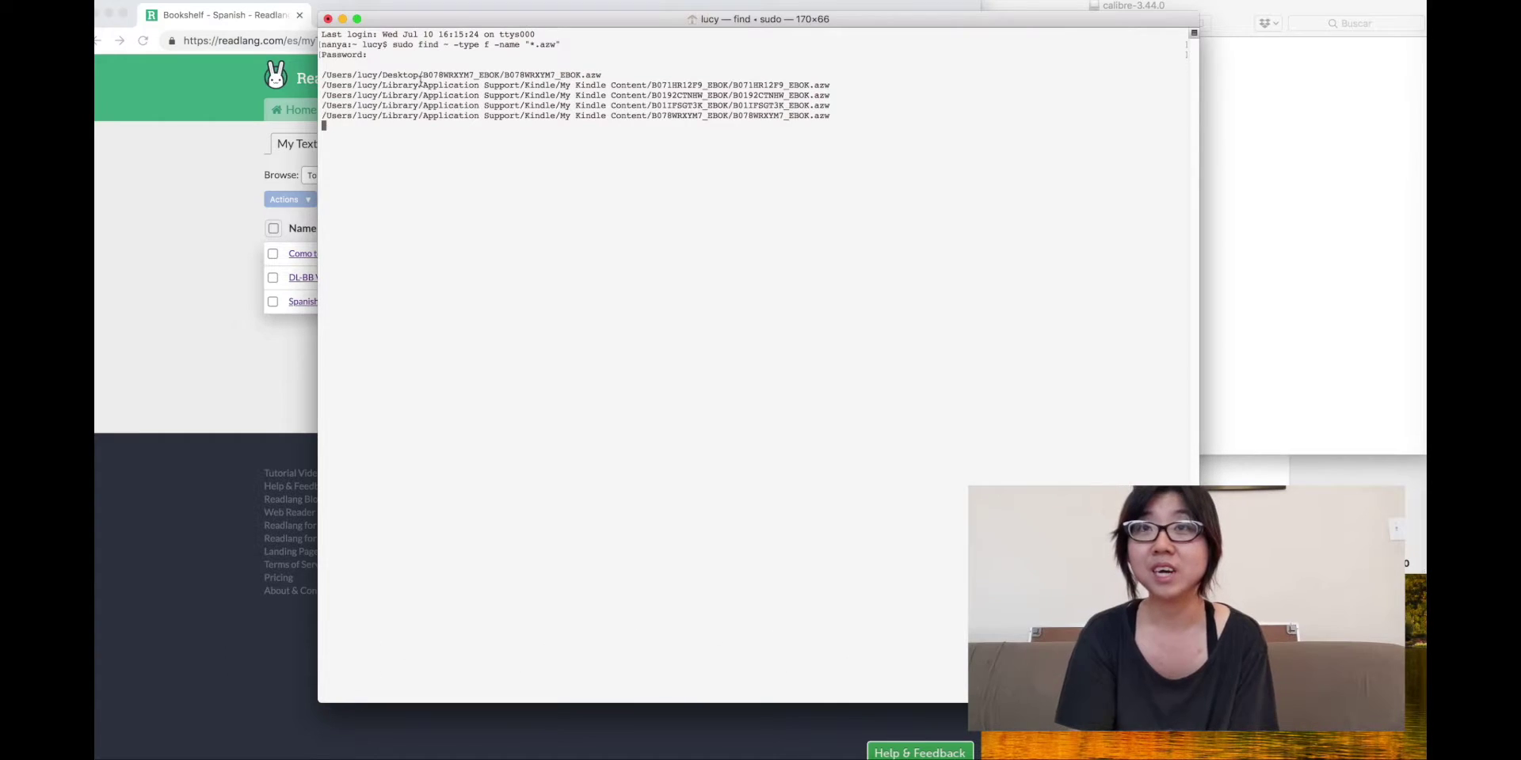
Copy the My Kindle Content folder path and paste it into Spotlight
drag(649, 84, 404, 66)
drag(323, 87, 320, 92)
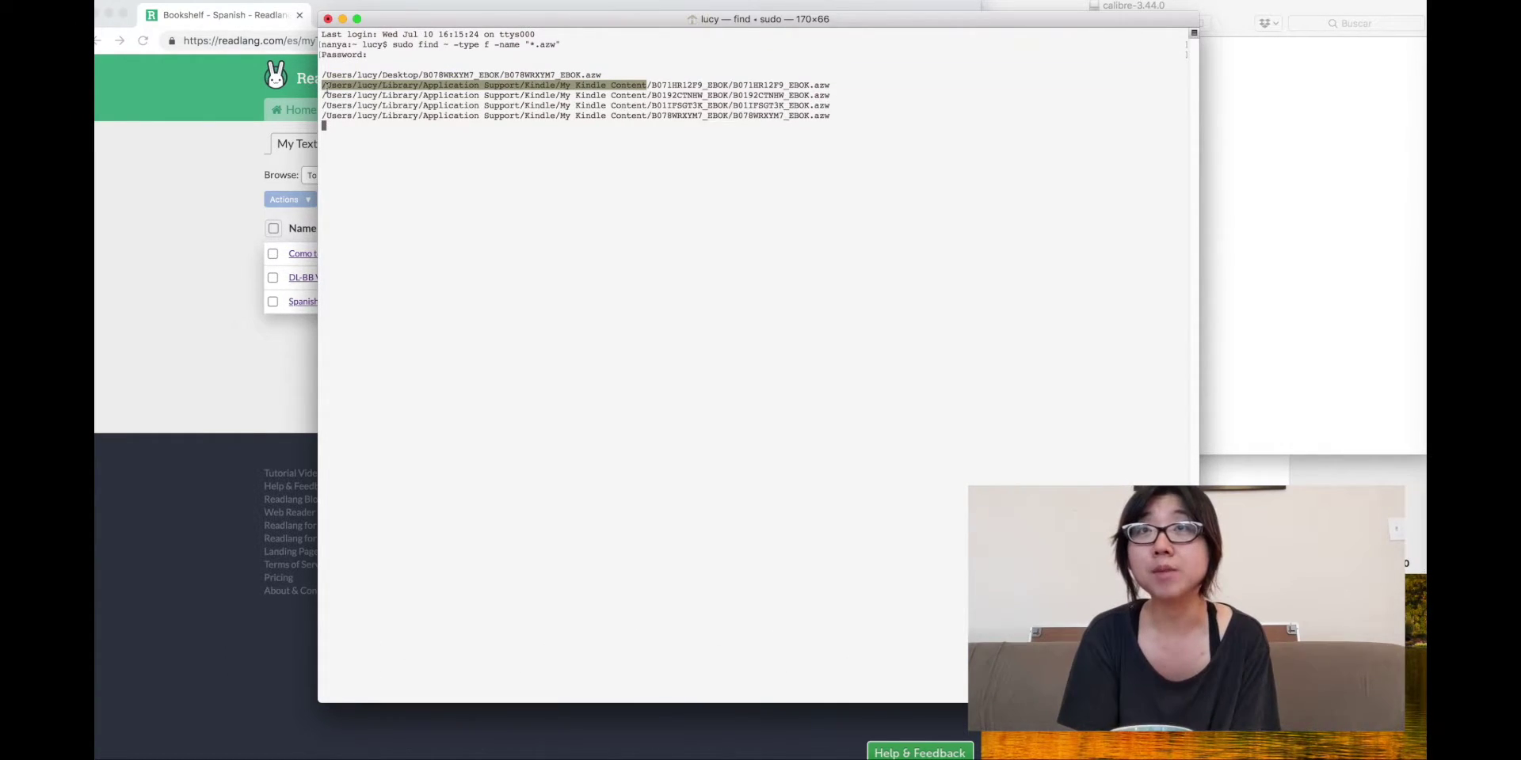
right_click(327, 89)
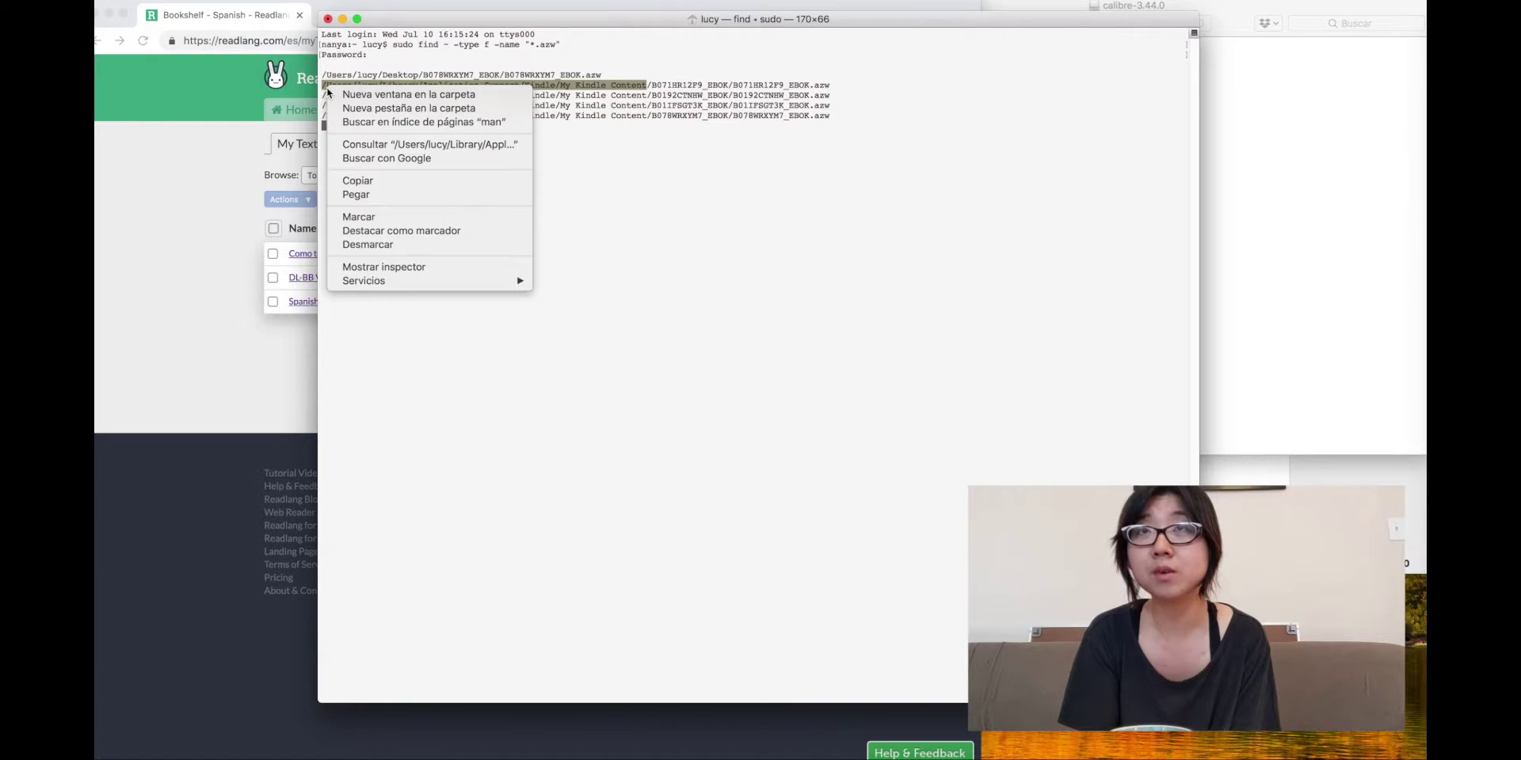
click(360, 183)
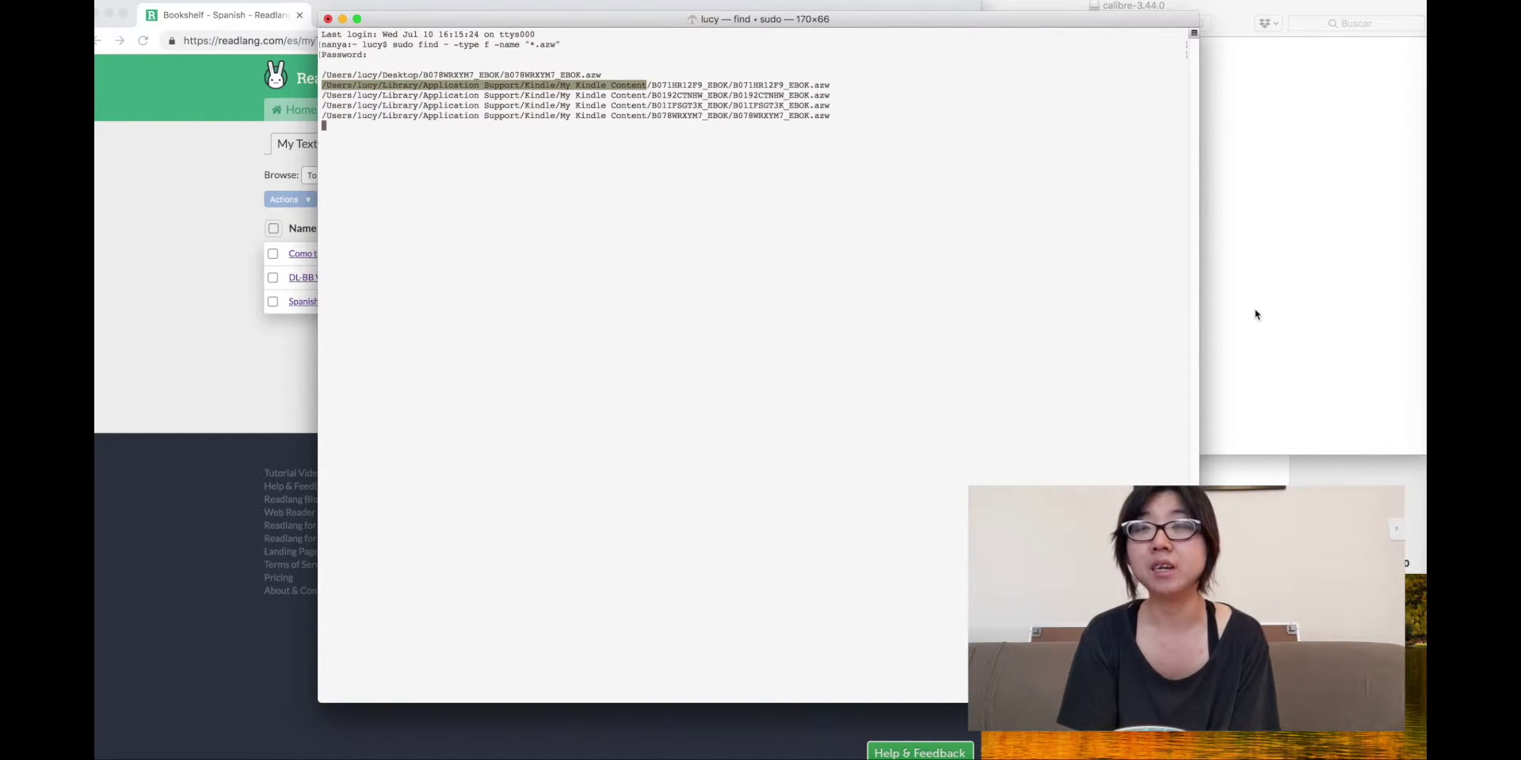
key(super+space)
key(super+v)
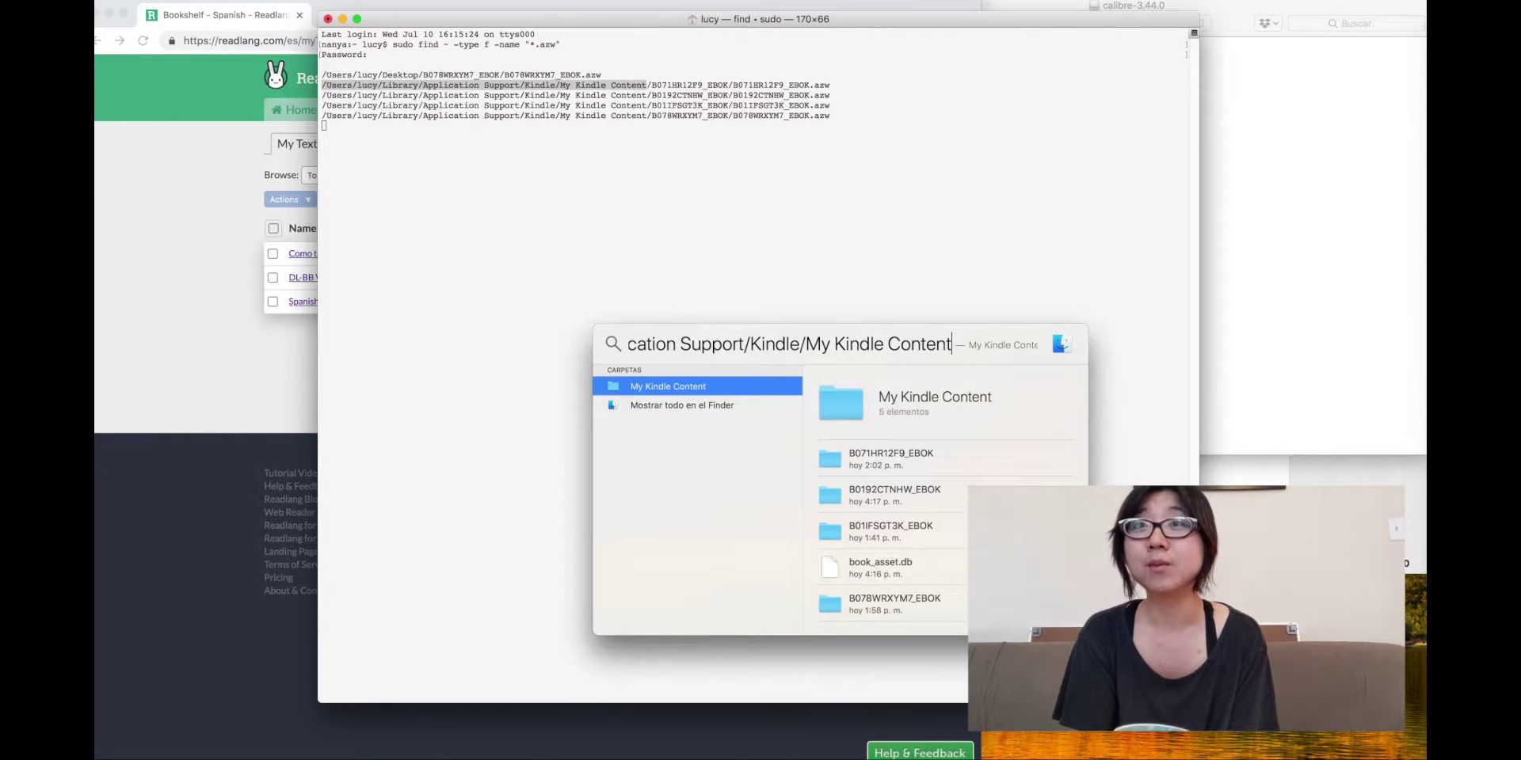
Open the My Kindle Content folder and quit Terminal, ending its running processes
double_click(751, 386)
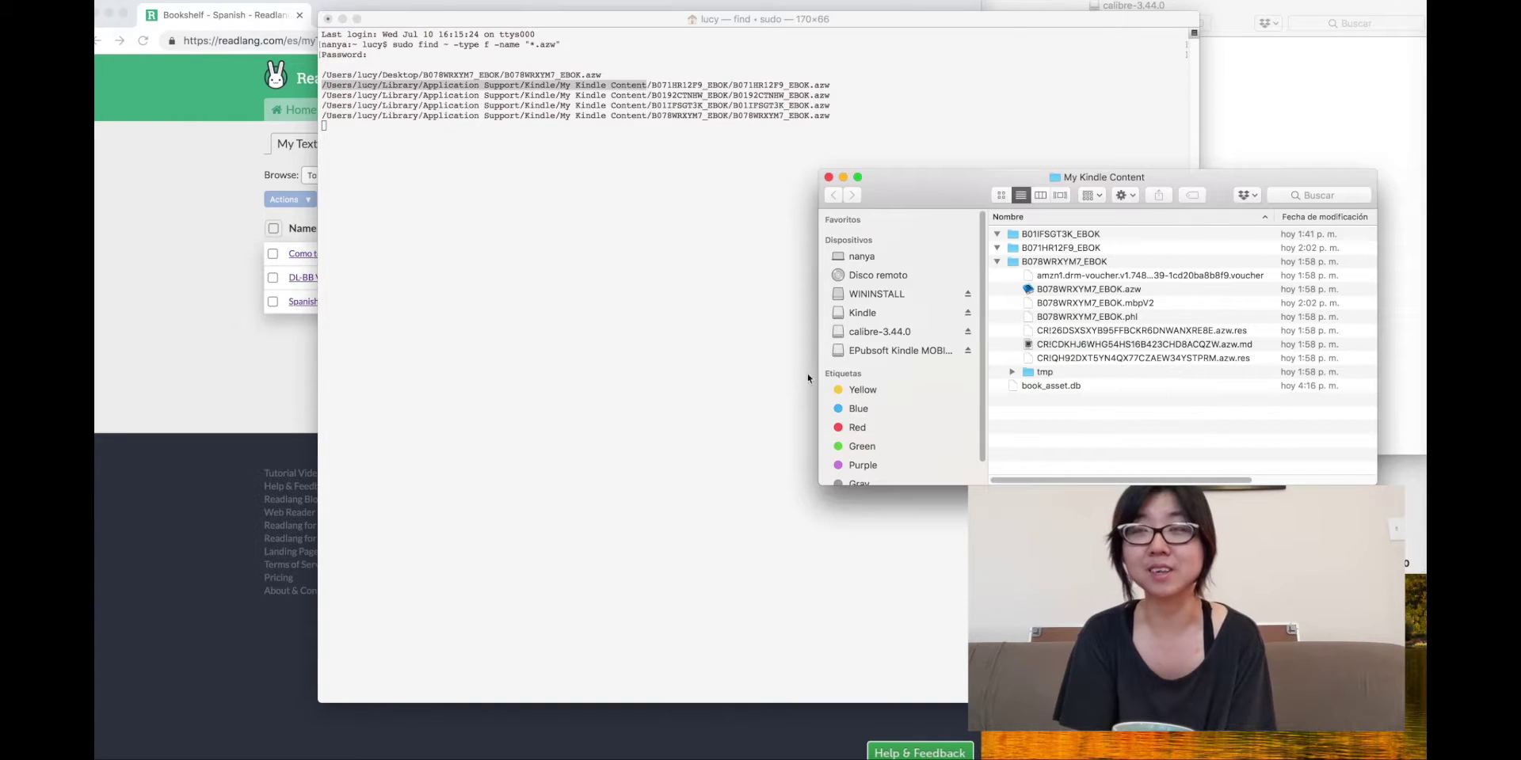
drag(1131, 184, 668, 144)
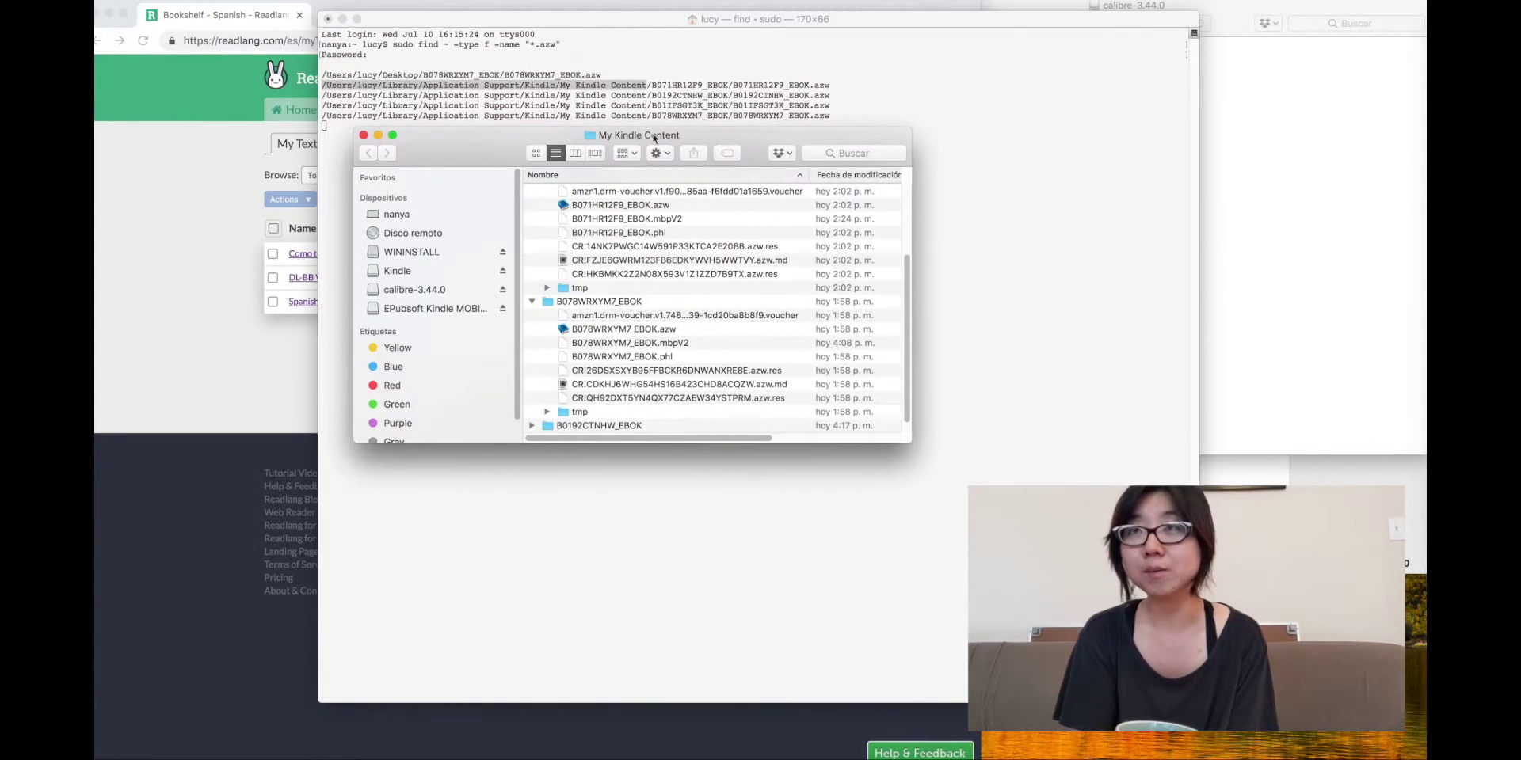
click(327, 18)
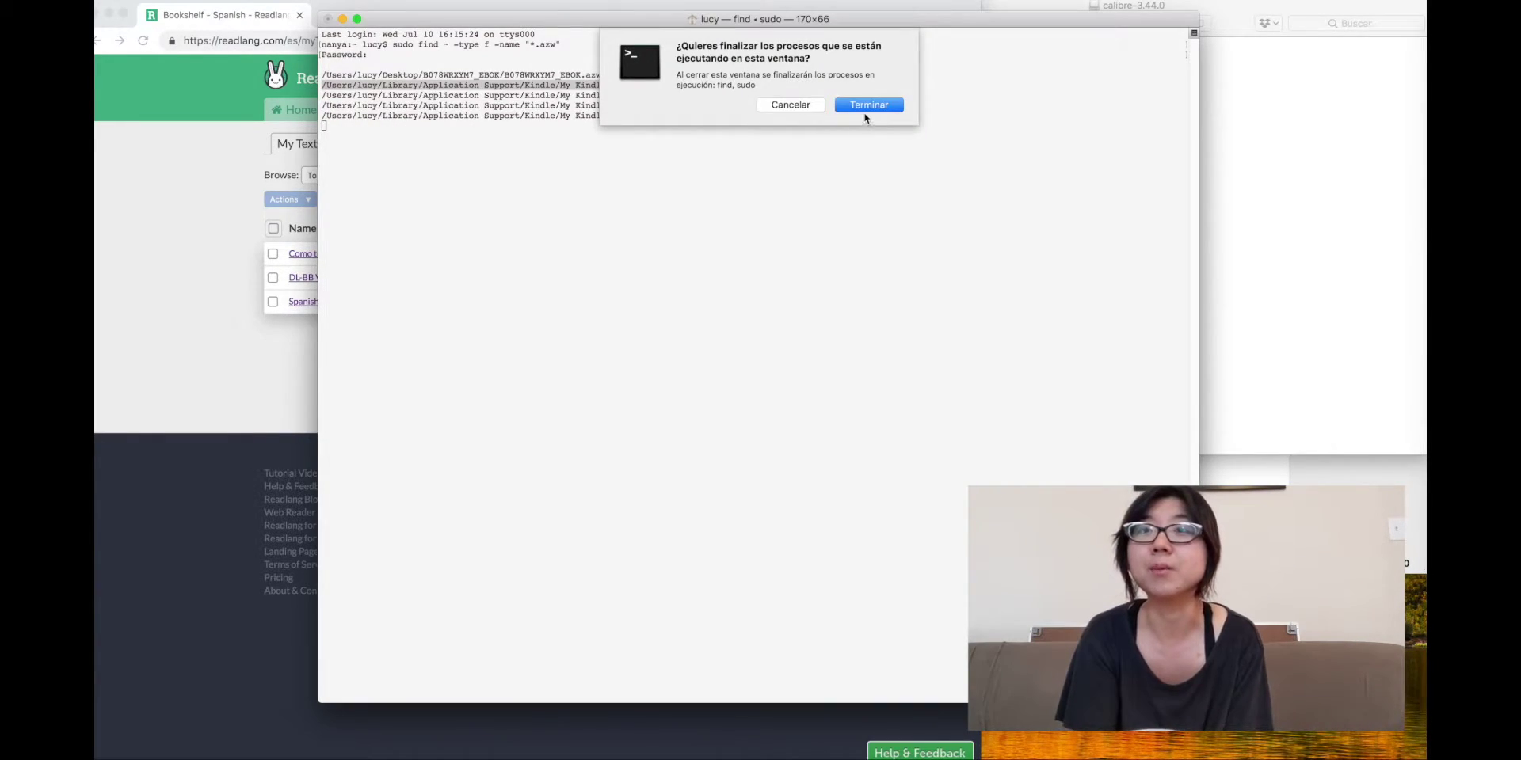
click(863, 109)
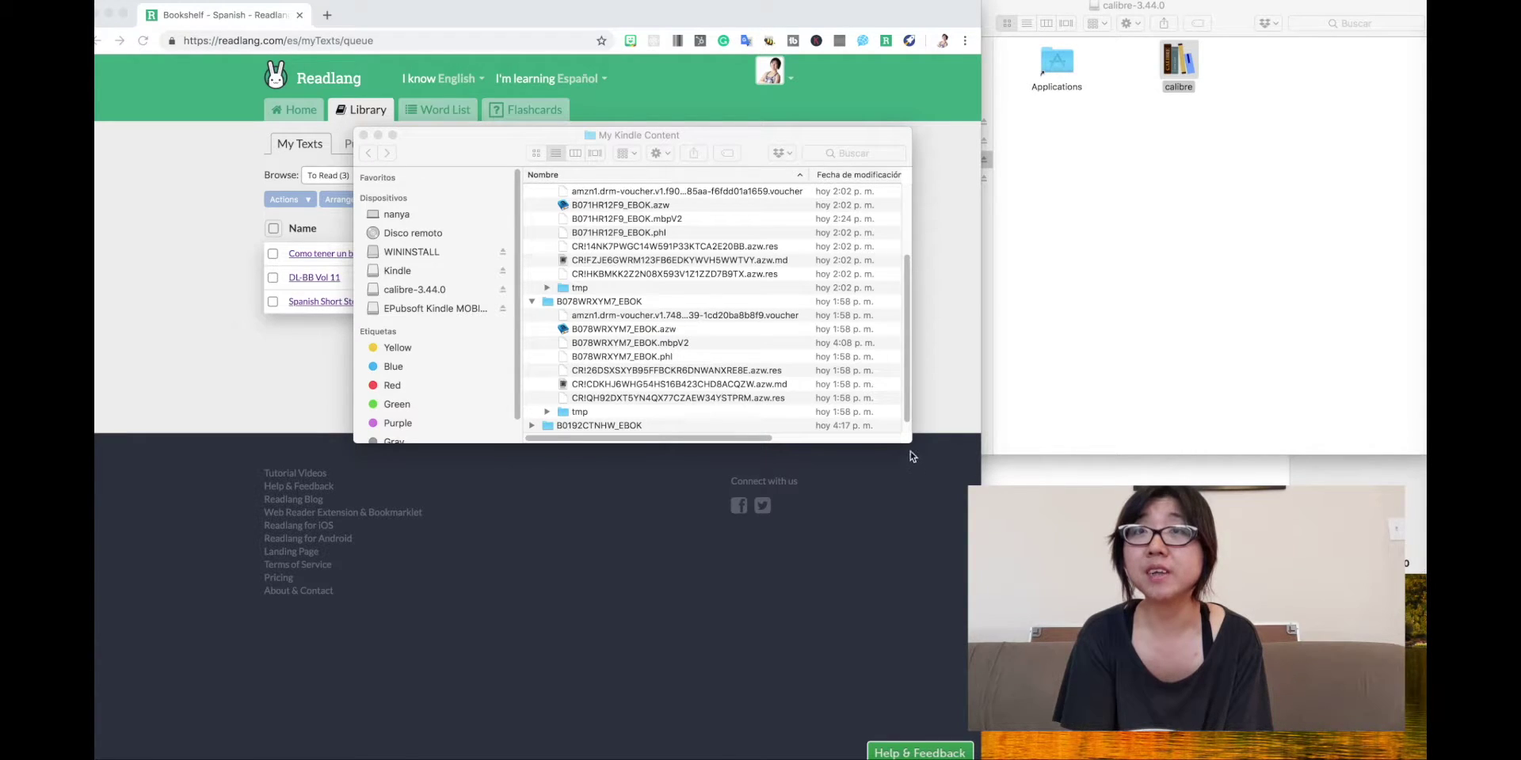
Enlarge the My Kindle Content window and expand the B0192CTNHW_EBOK folder
drag(909, 443, 1023, 732)
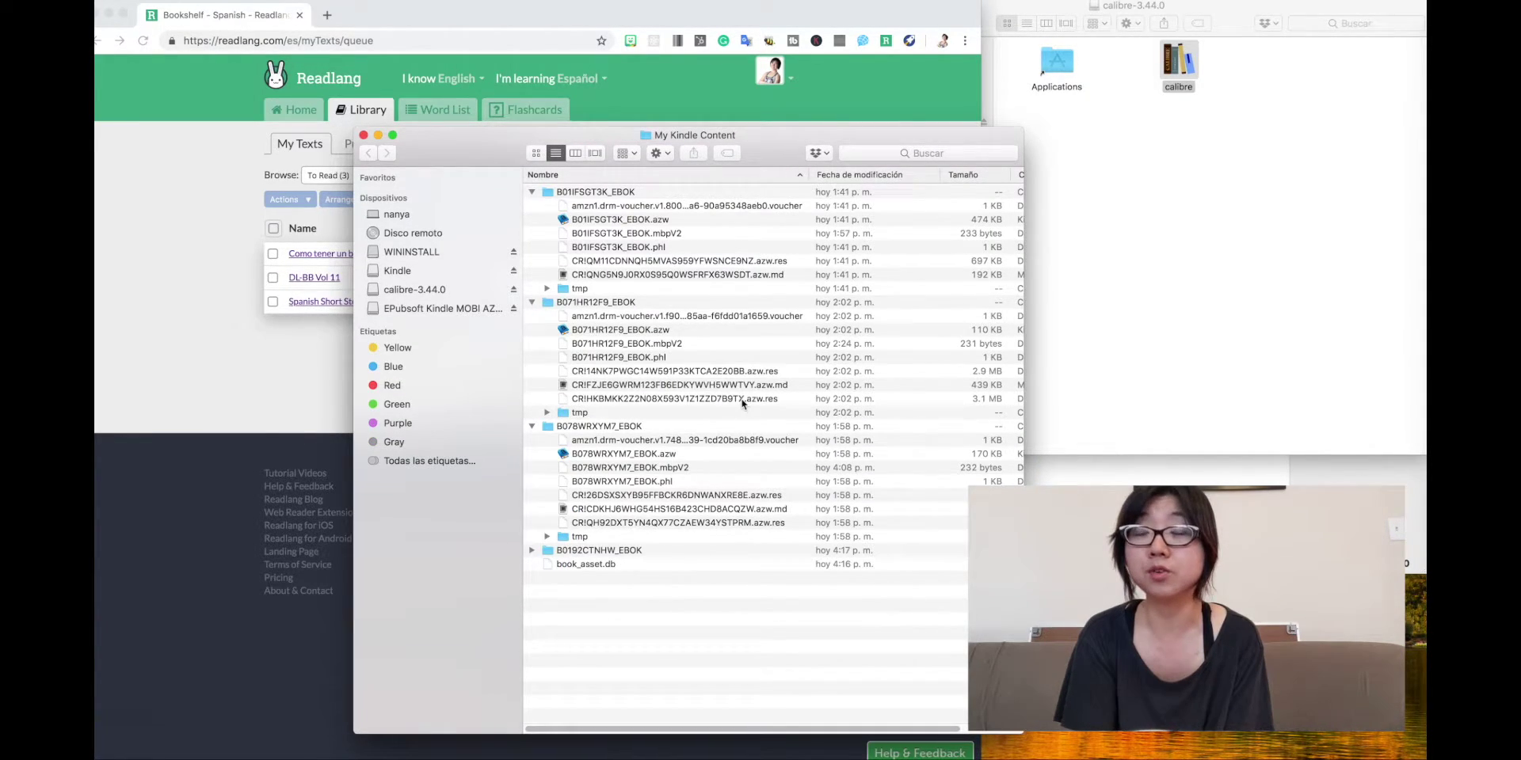
click(532, 551)
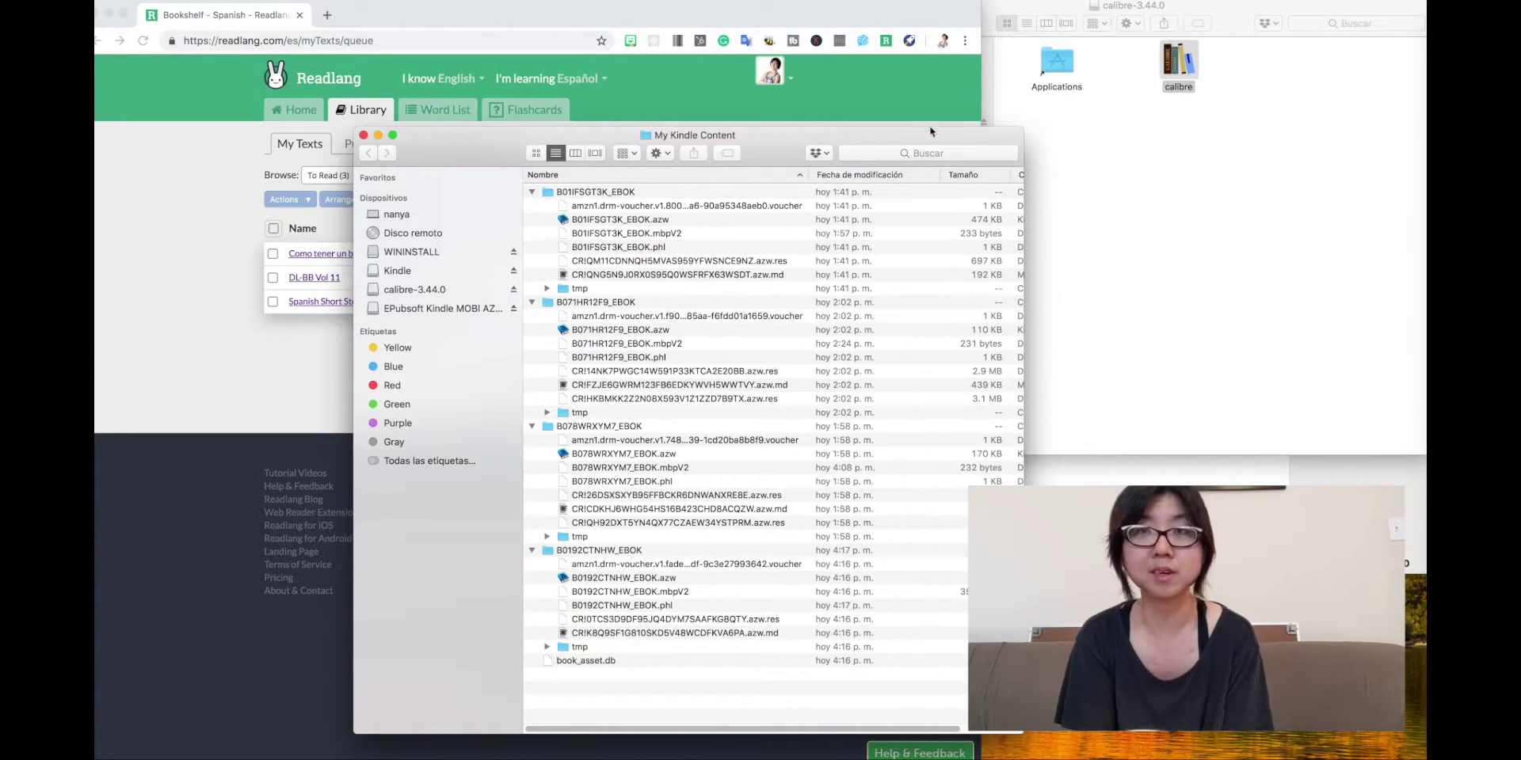
drag(933, 135, 794, 49)
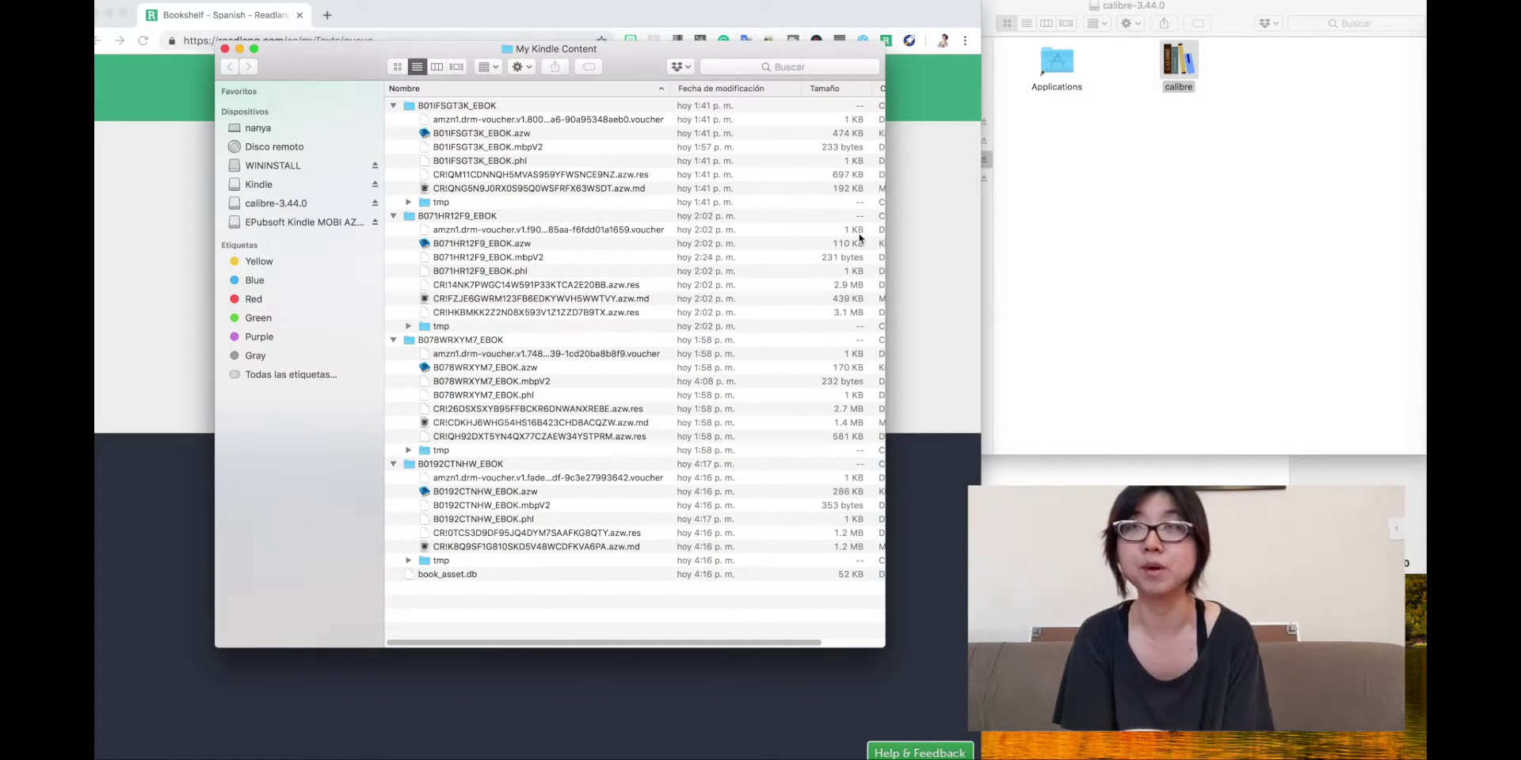
Launch calibre from its folder window
click(1053, 221)
double_click(1188, 65)
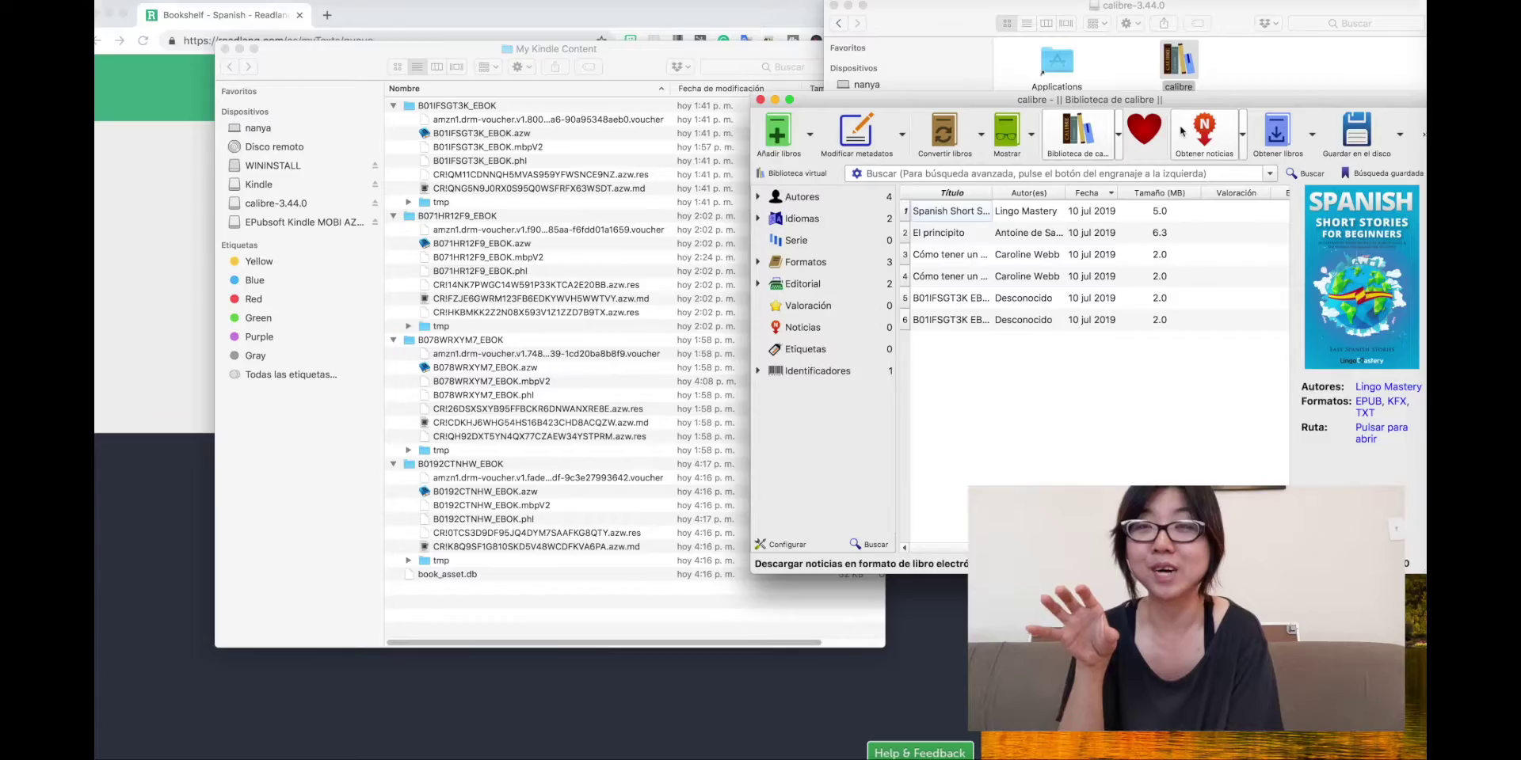
key(ctrl+Up)
click(1176, 162)
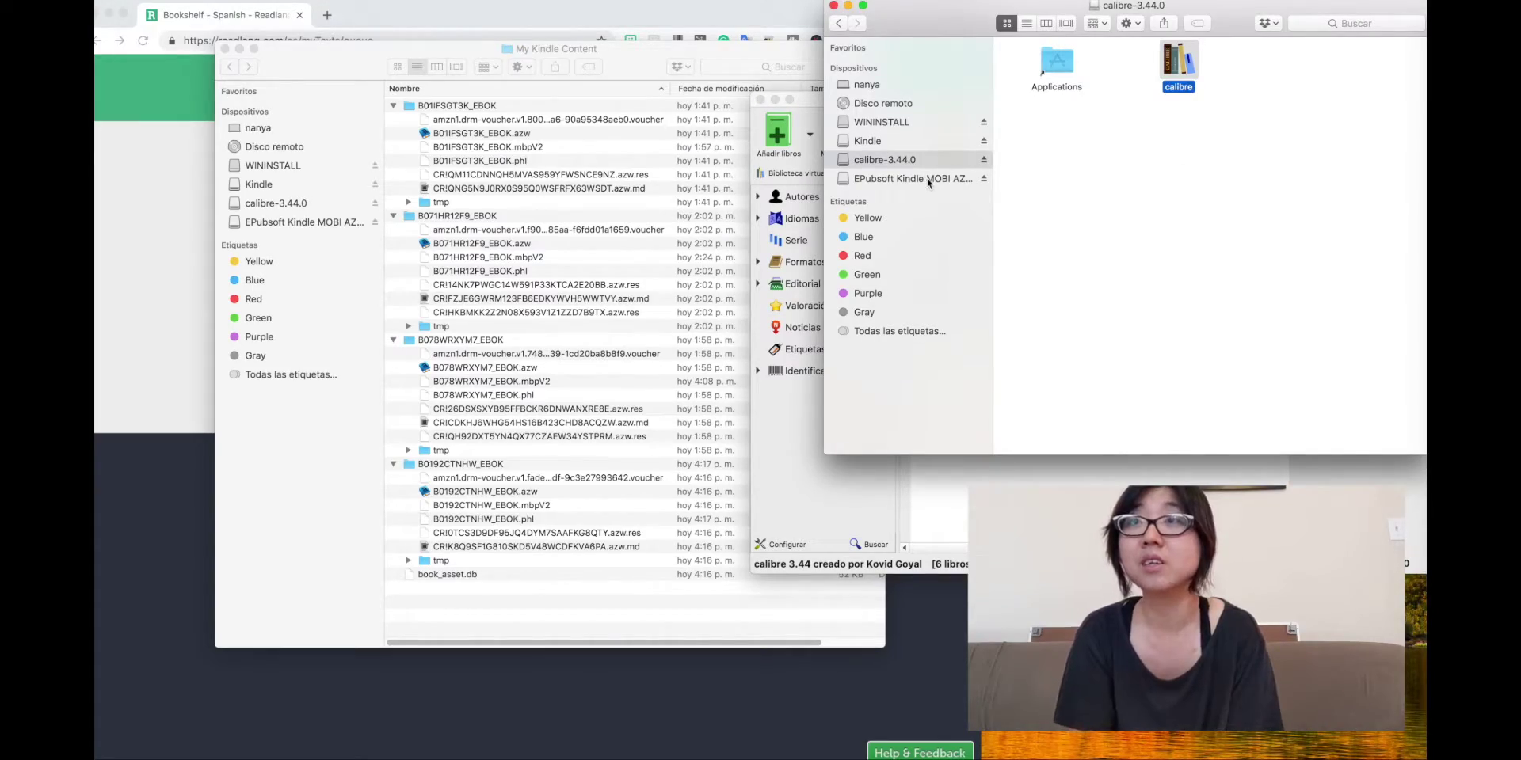
Launch the EPubsoft Kindle MOBI AZW DRM Removal app from its volume
click(929, 181)
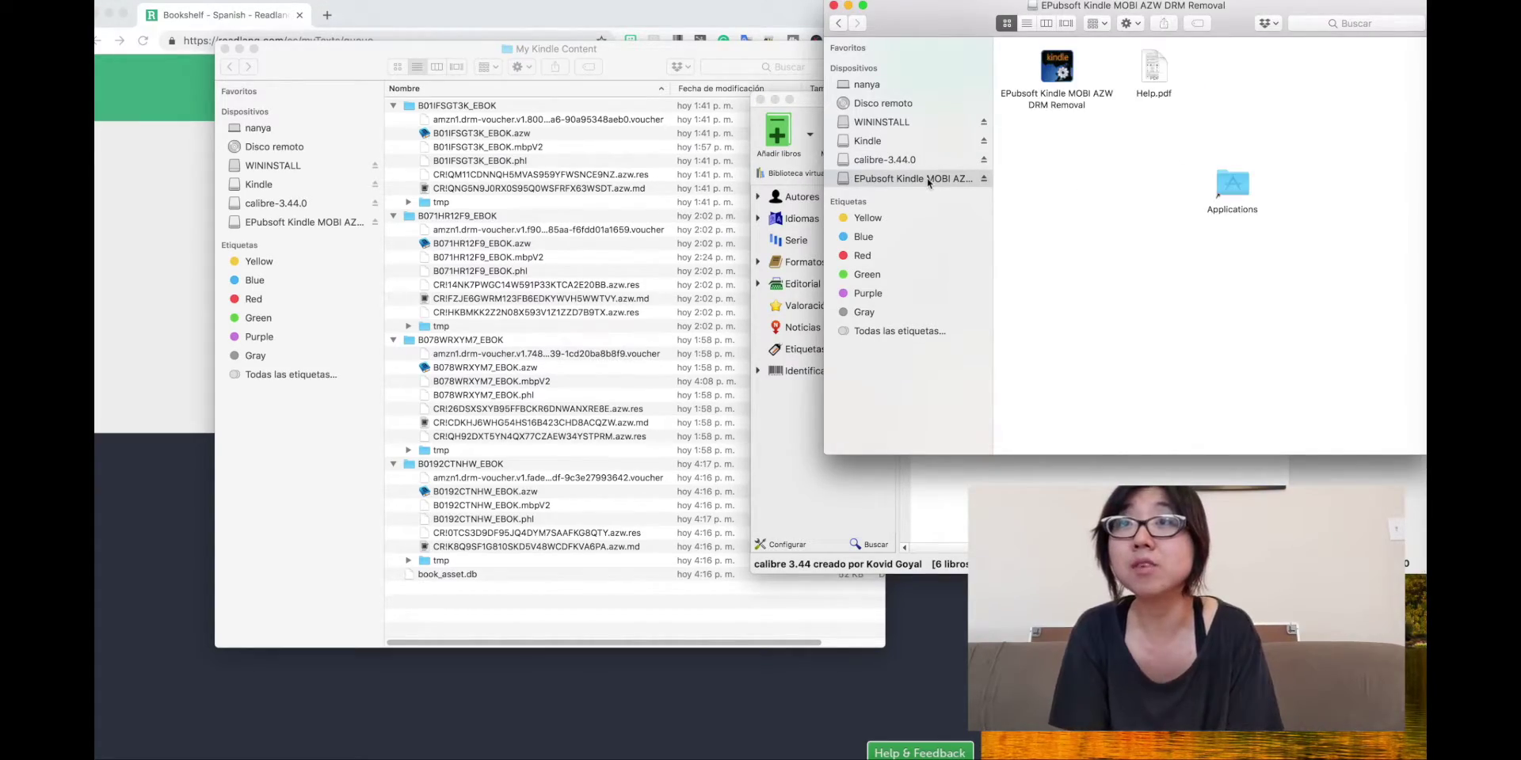
click(1053, 94)
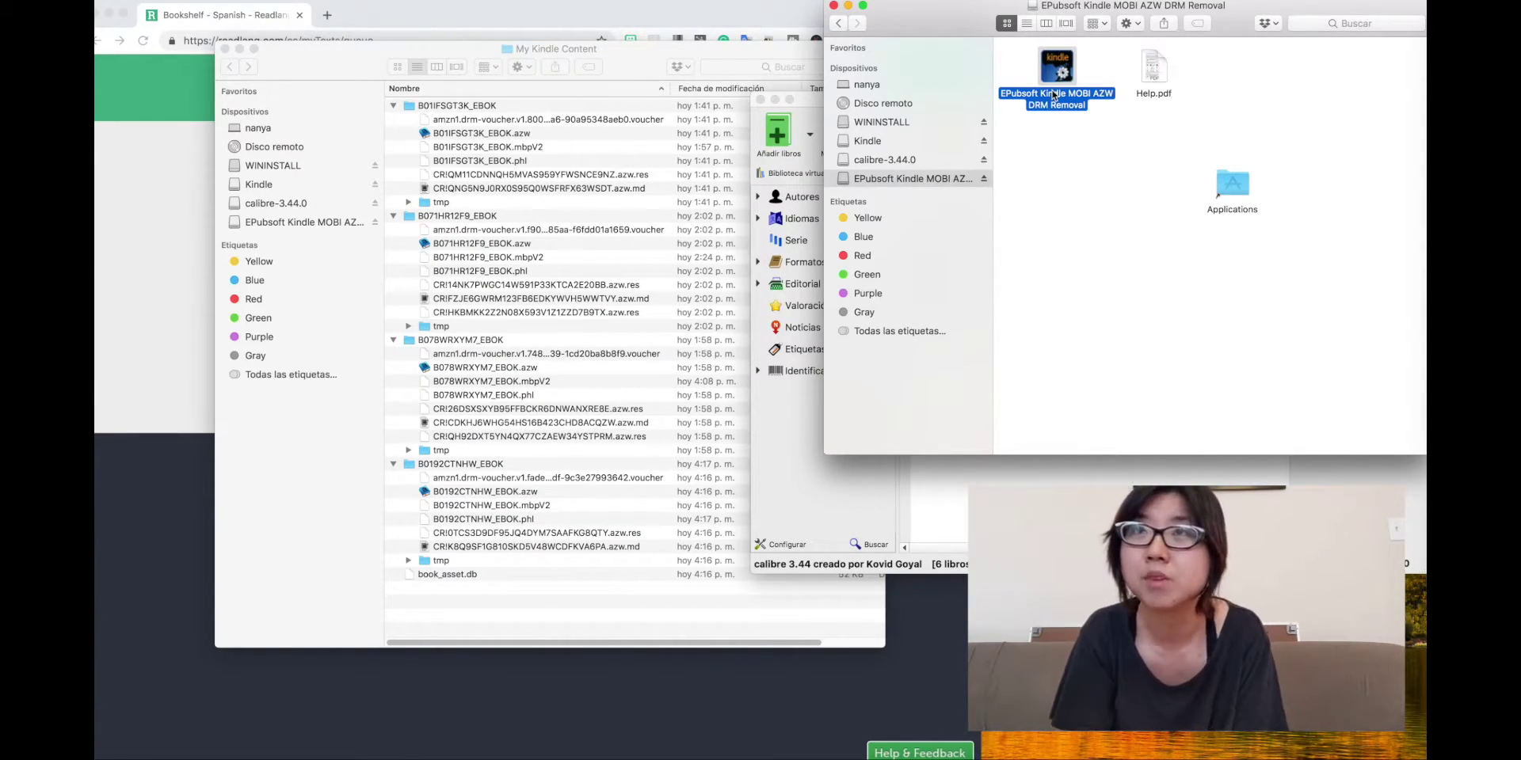
drag(720, 54, 597, 11)
double_click(1056, 69)
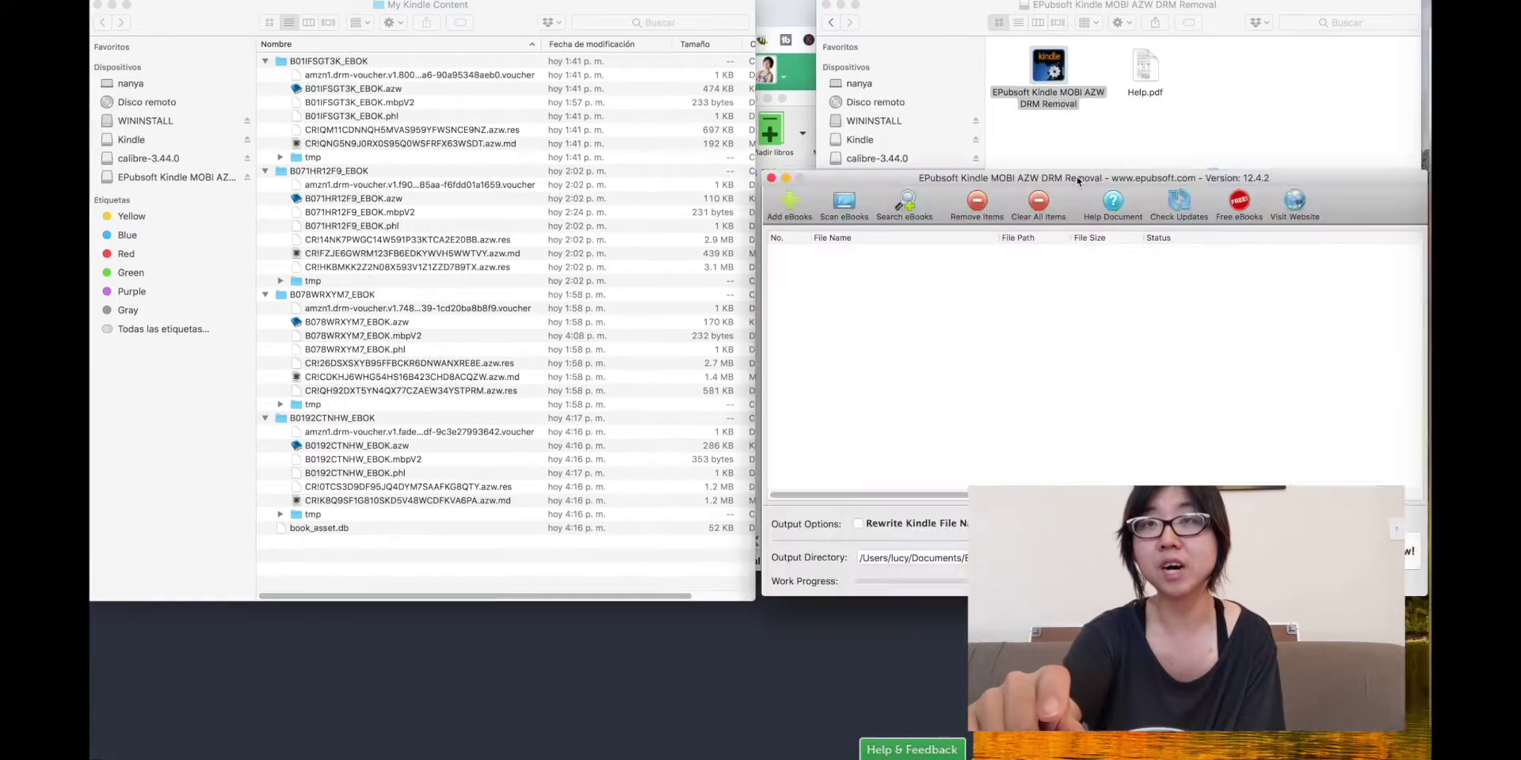
Add B0192CTNHW_EBOK.azw to the DRM removal list and start the removal
click(401, 458)
drag(395, 452, 812, 394)
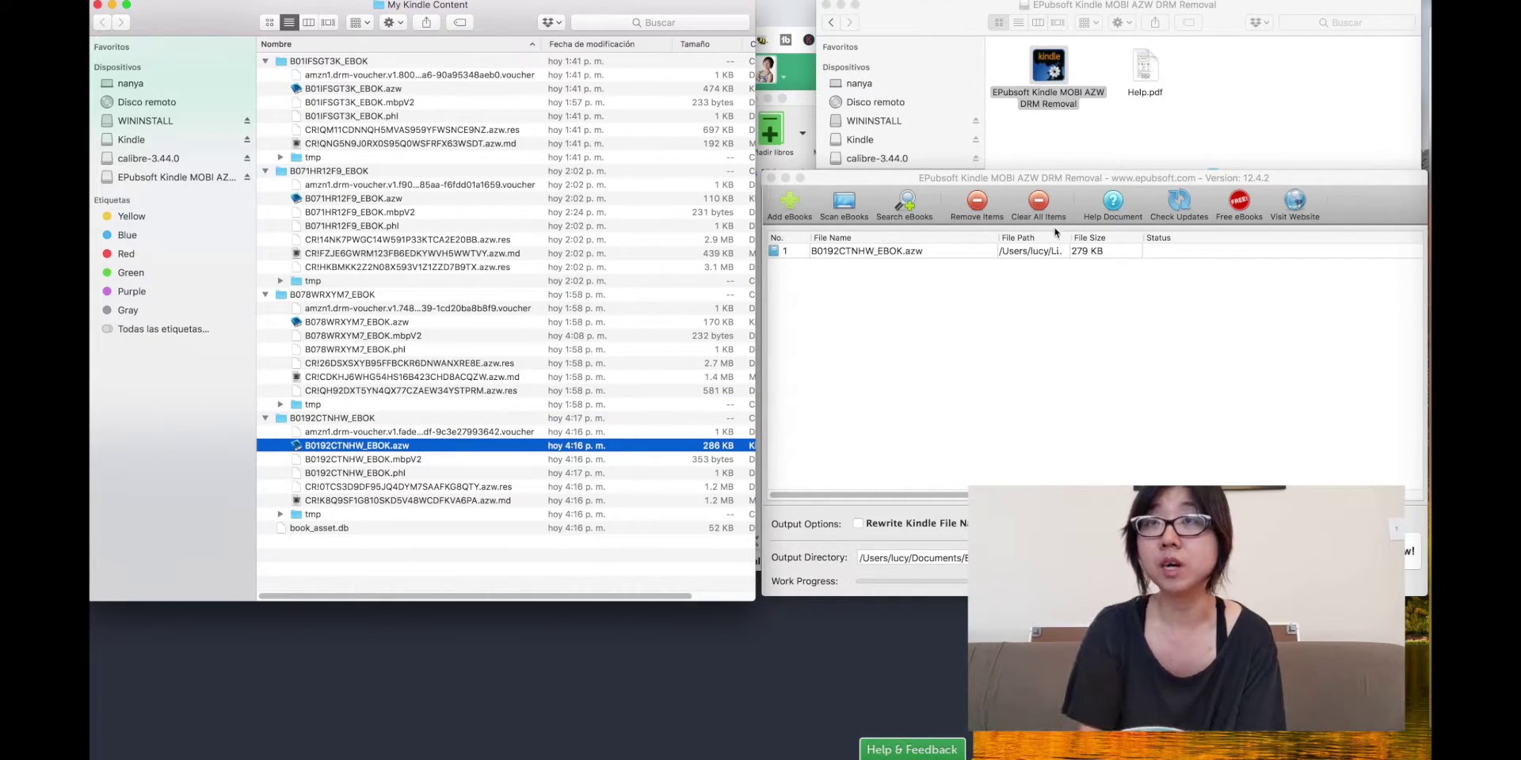
drag(1073, 182, 933, 190)
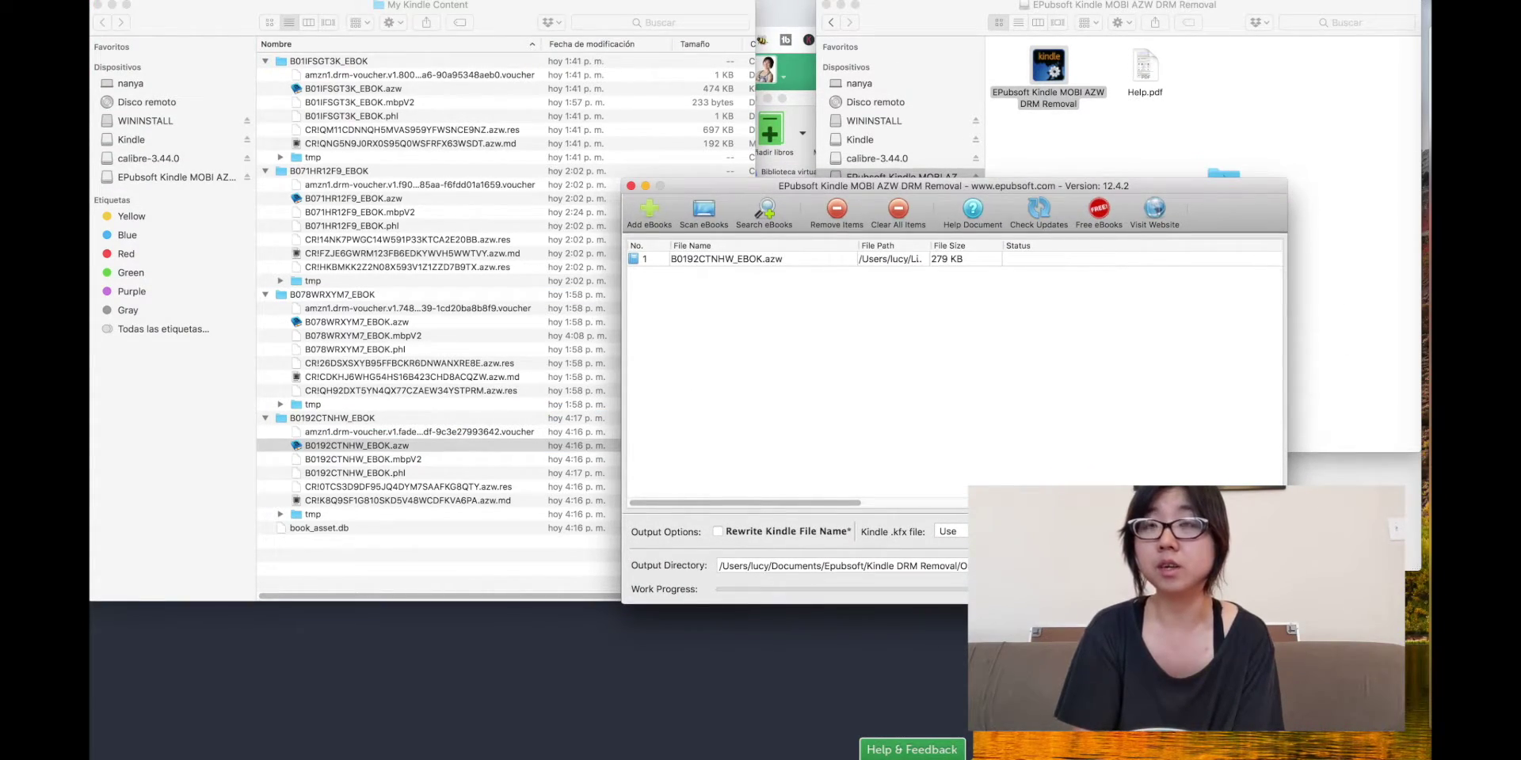
key(Return)
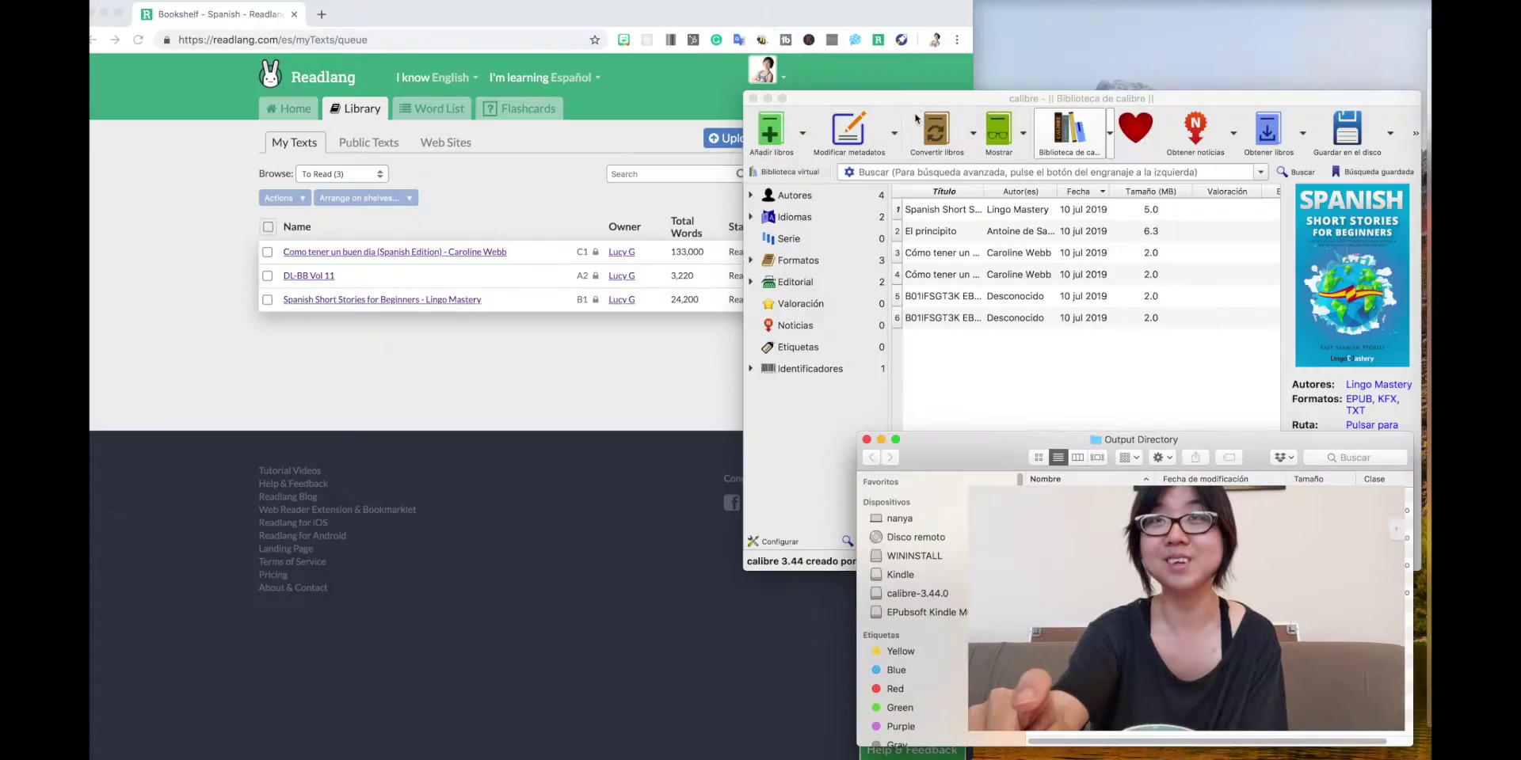
Move the calibre window to the top left and enlarge it
click(582, 92)
drag(582, 92, 266, 9)
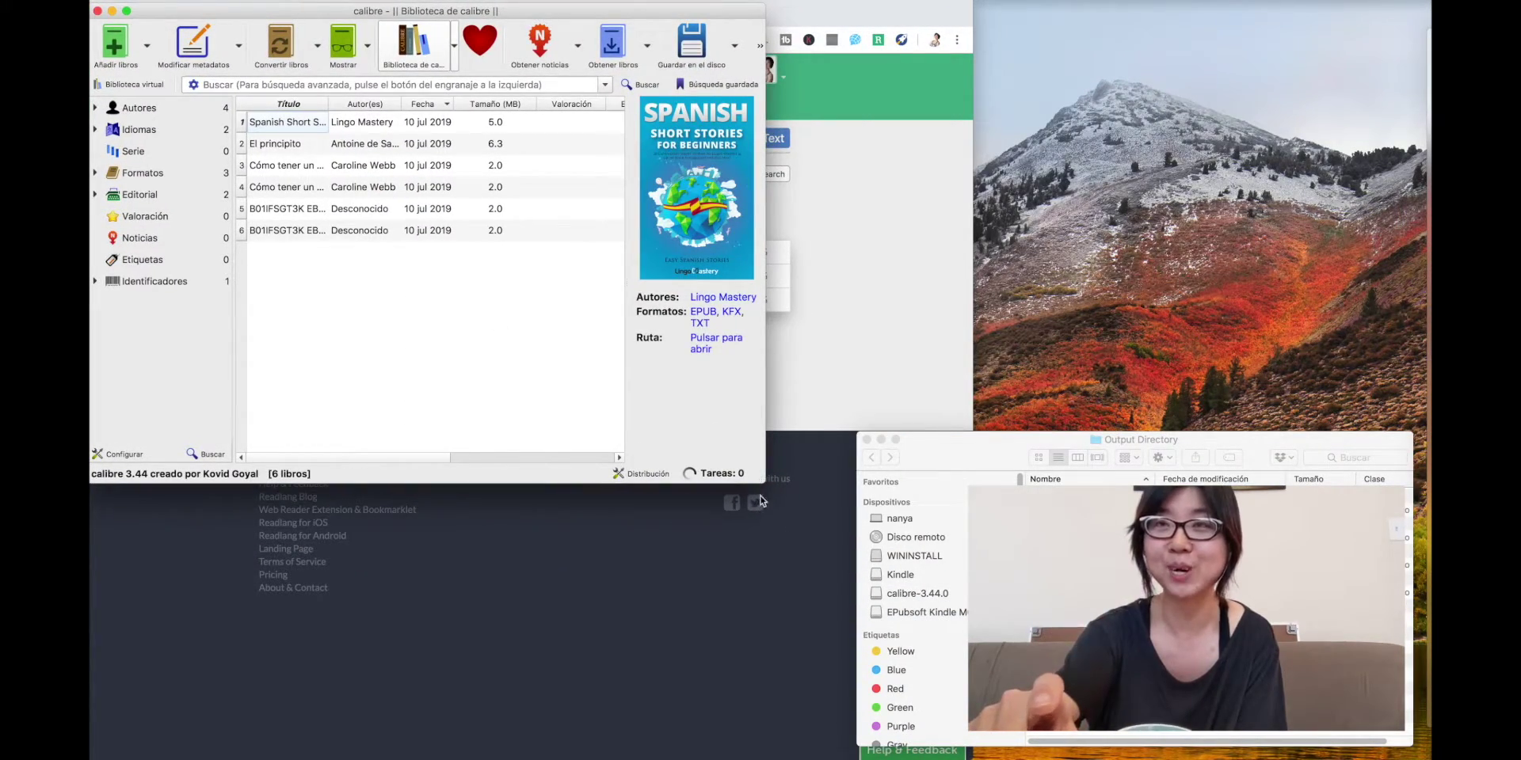
drag(763, 482, 848, 759)
Add the decrypted ebook from Output Directory and check its KFX format entry
click(867, 741)
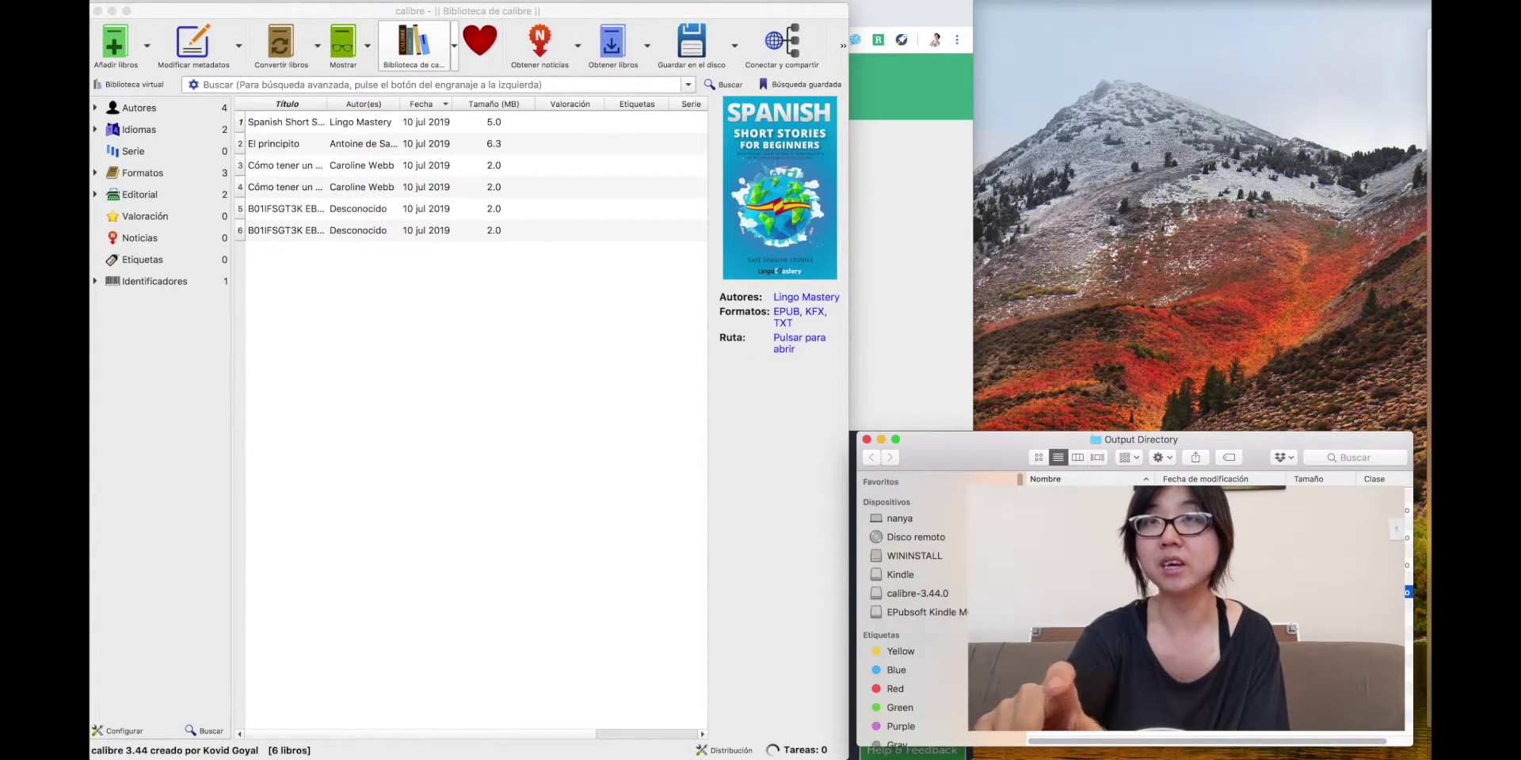
drag(1054, 495, 516, 415)
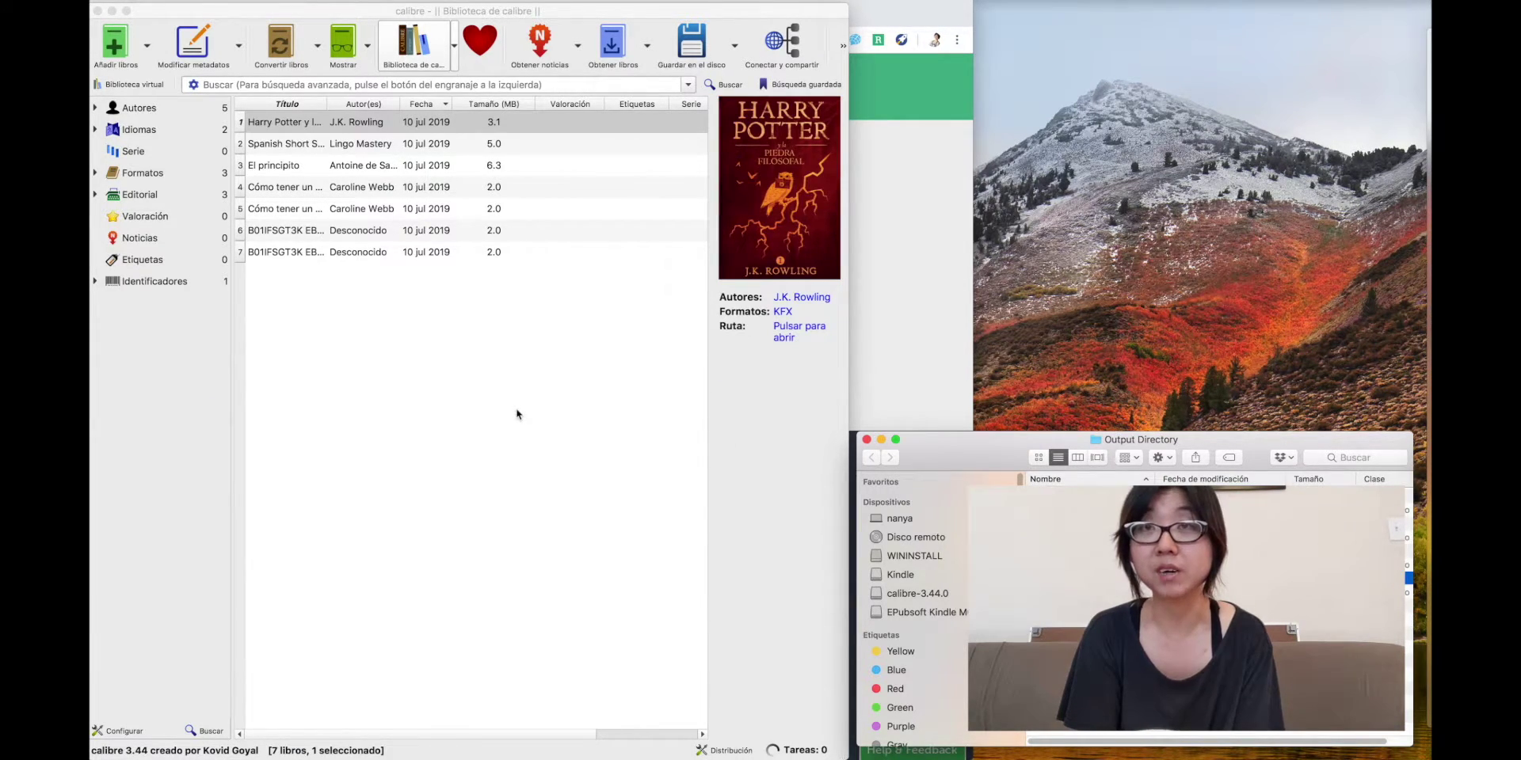
click(527, 124)
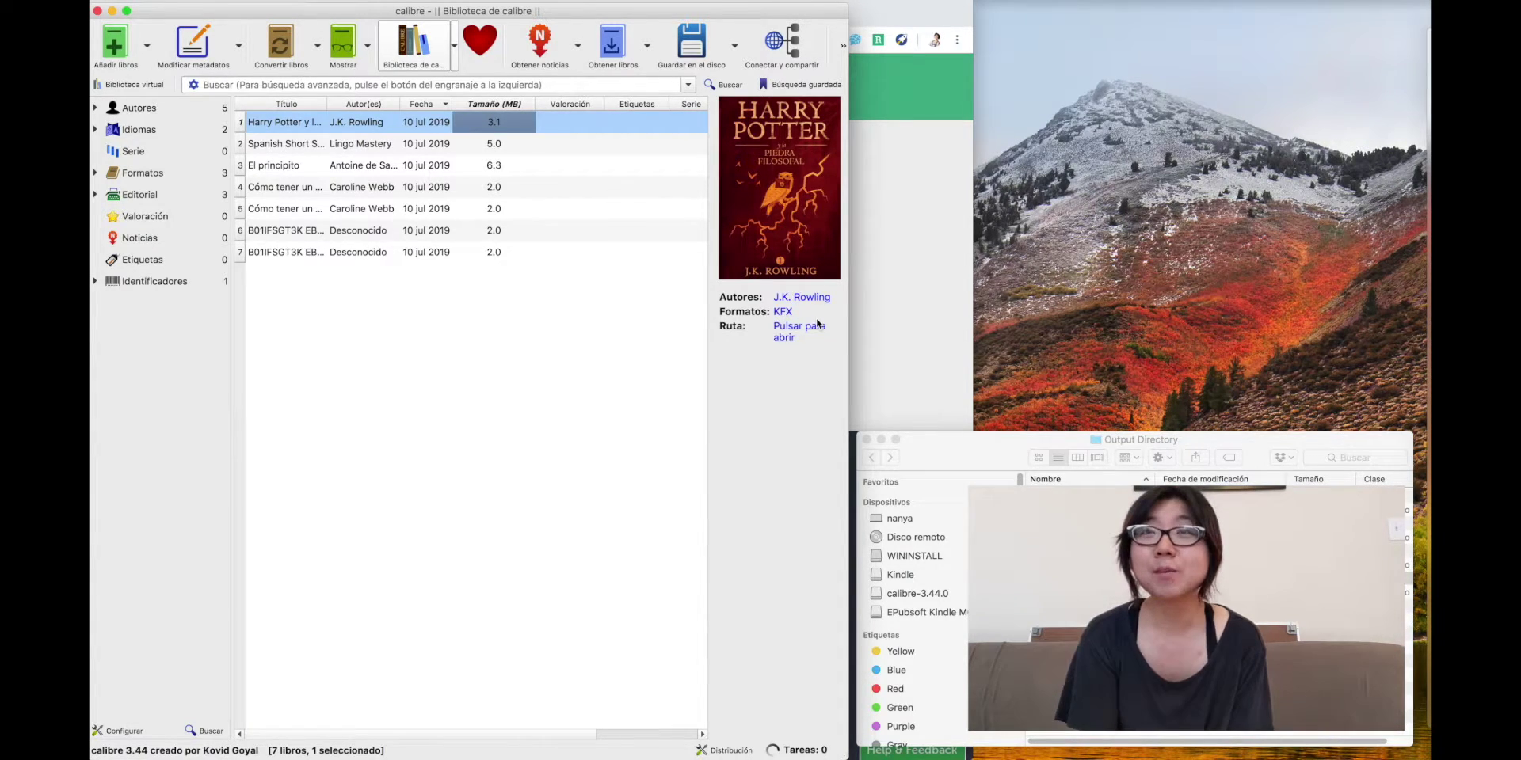
click(782, 311)
key(F2)
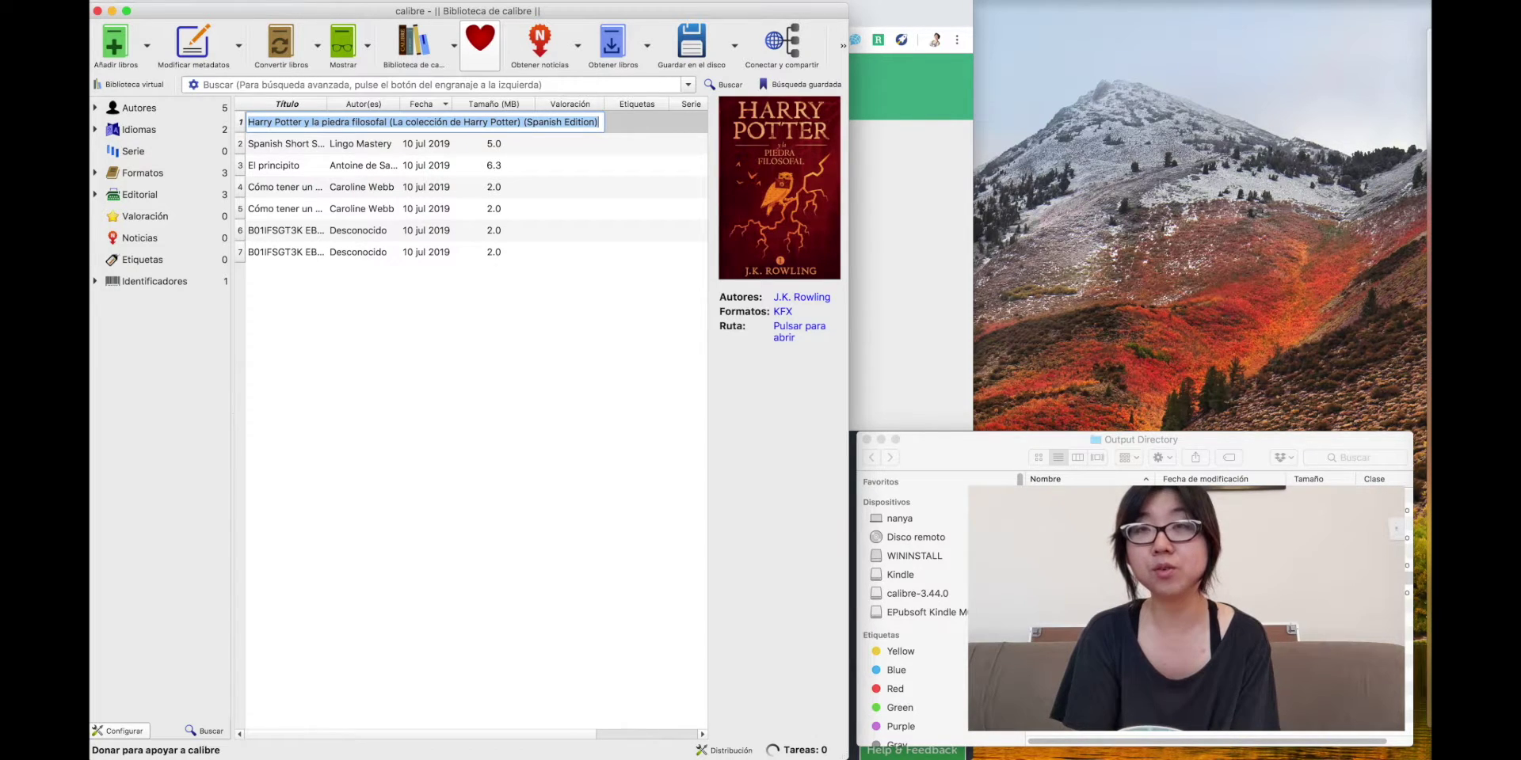
Open calibre Preferences and go to Plugins, then Get new plugins
click(842, 45)
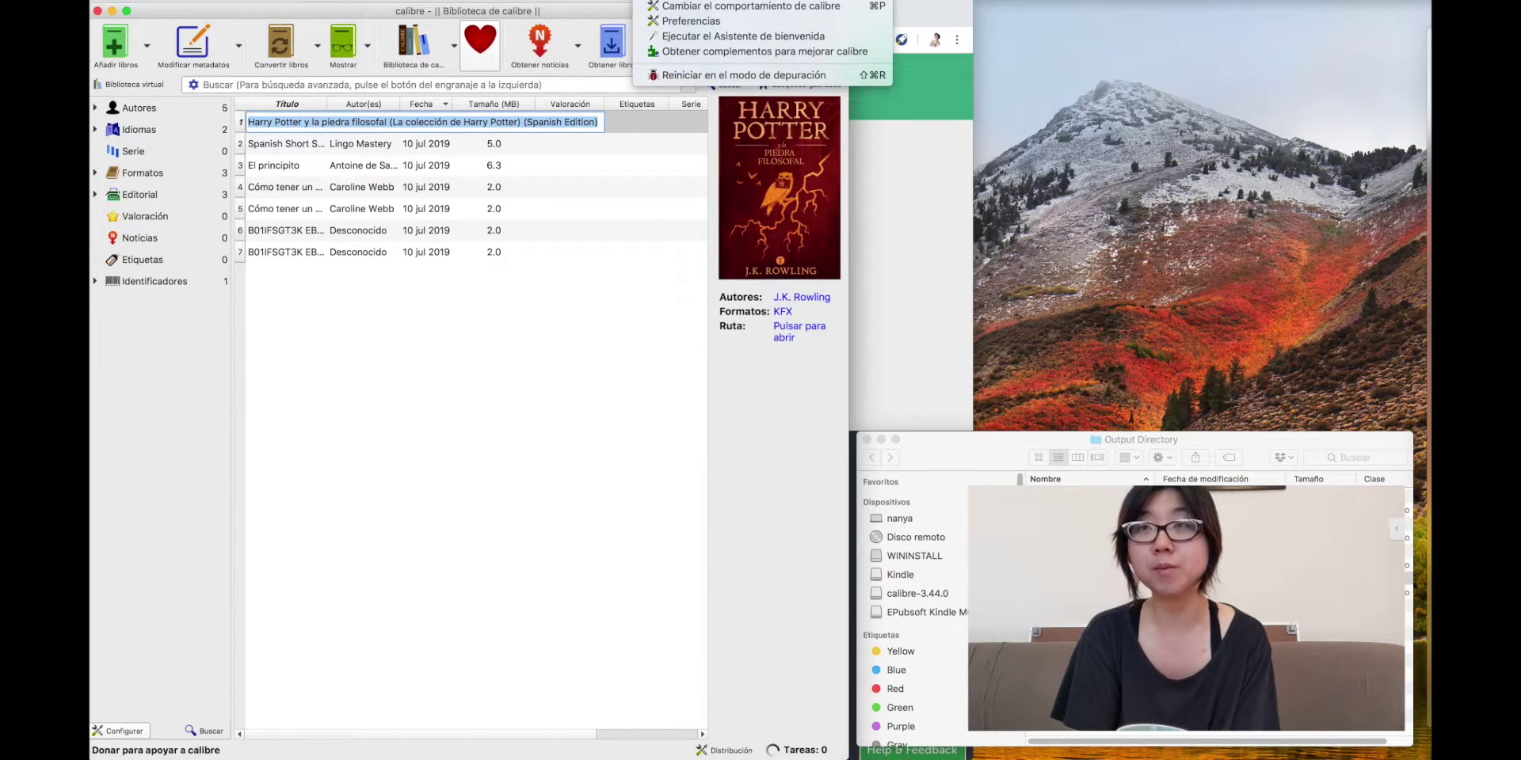
click(677, 24)
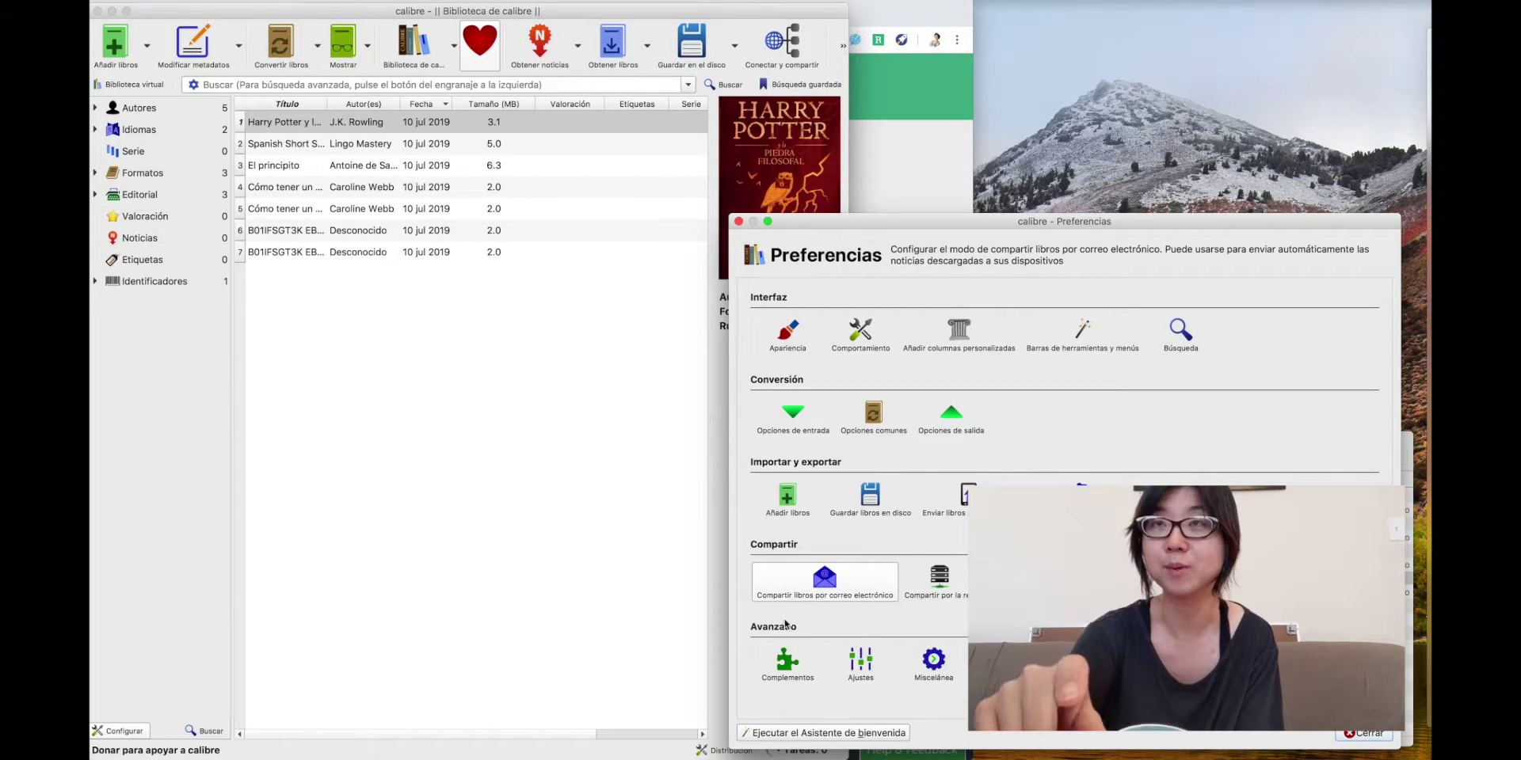
click(786, 662)
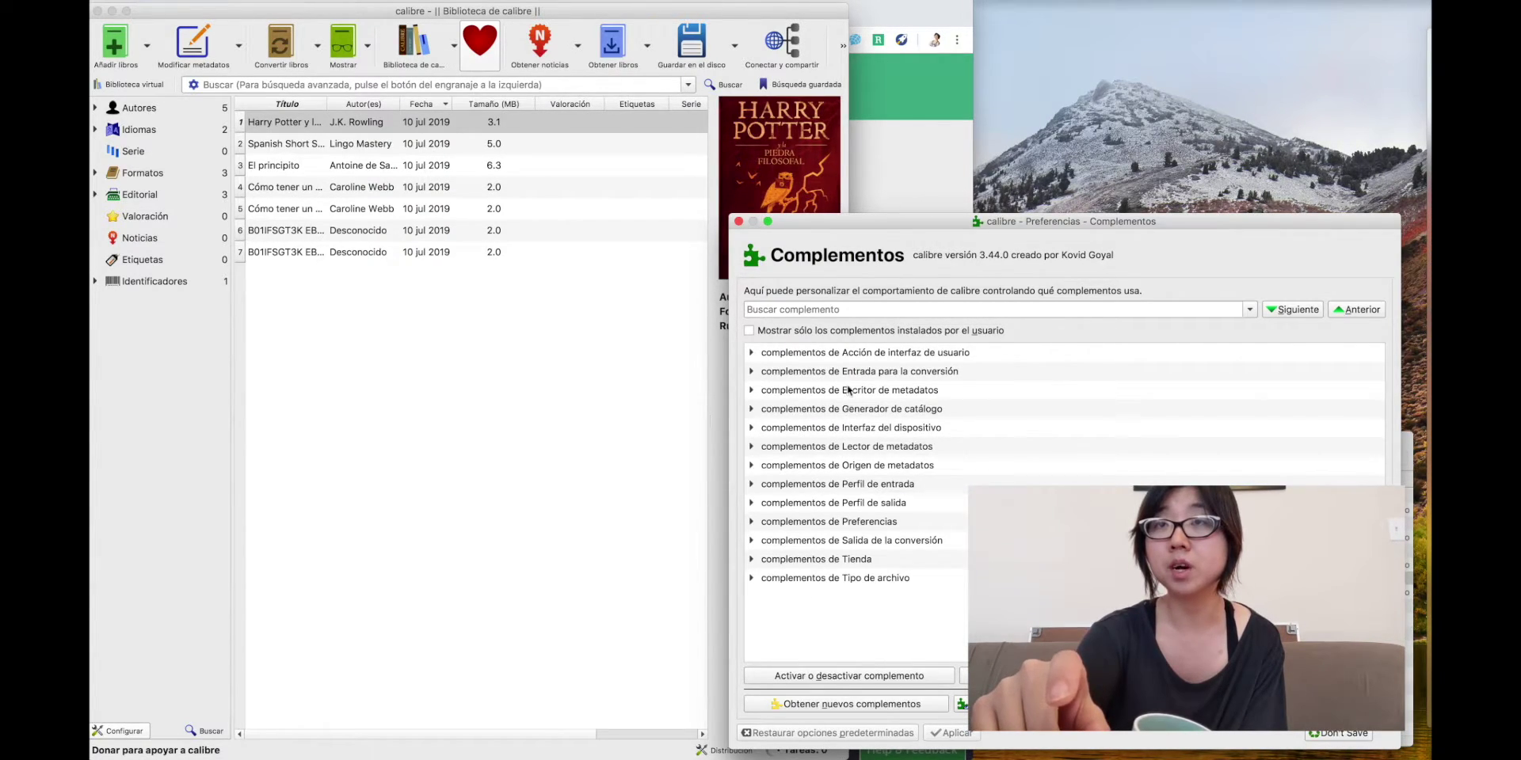
click(842, 708)
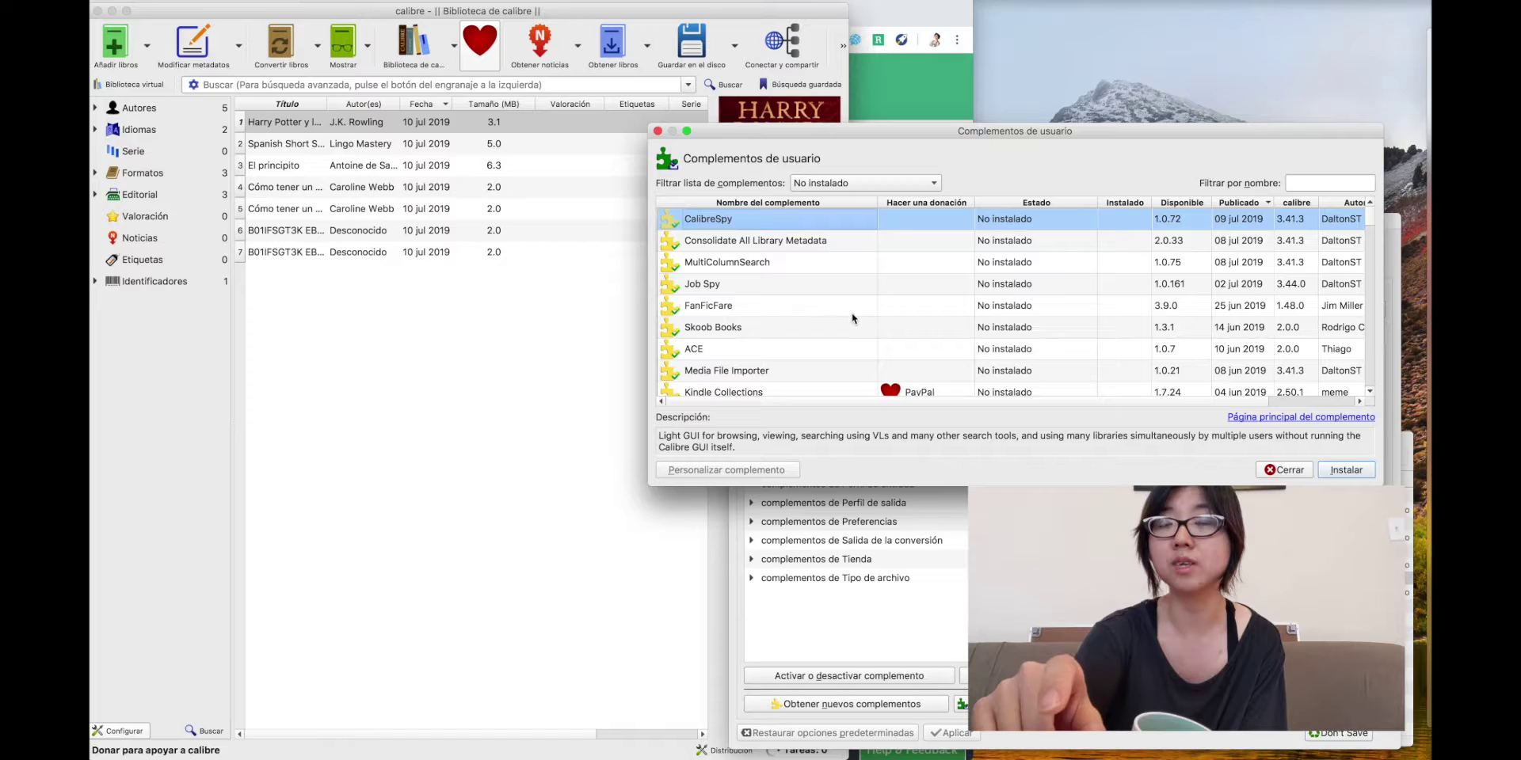
Sort the downloadable plugins by Nombre del complemento, look for KFX Input, then close both windows
scroll(852, 316, down, 15)
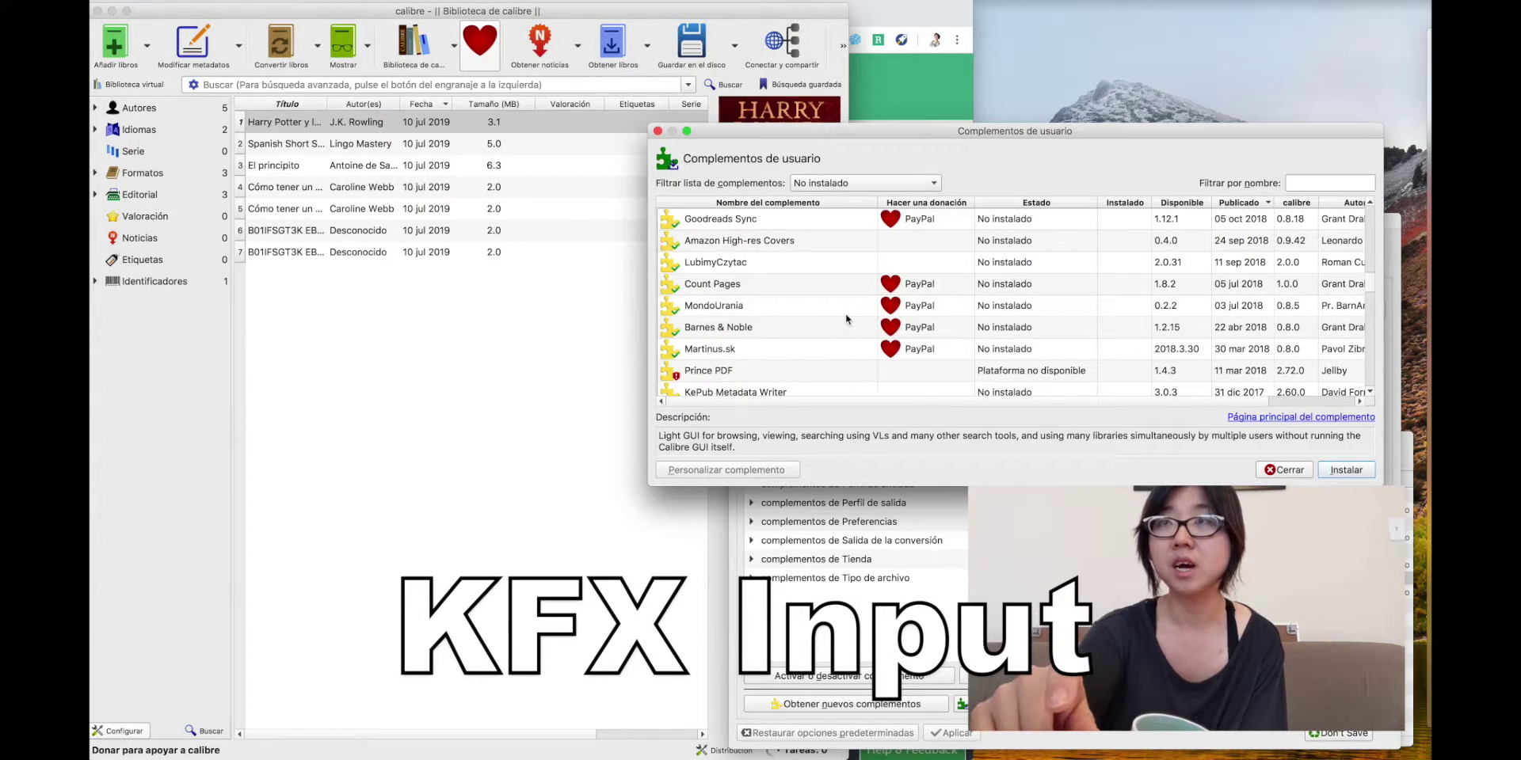
scroll(846, 319, down, 15)
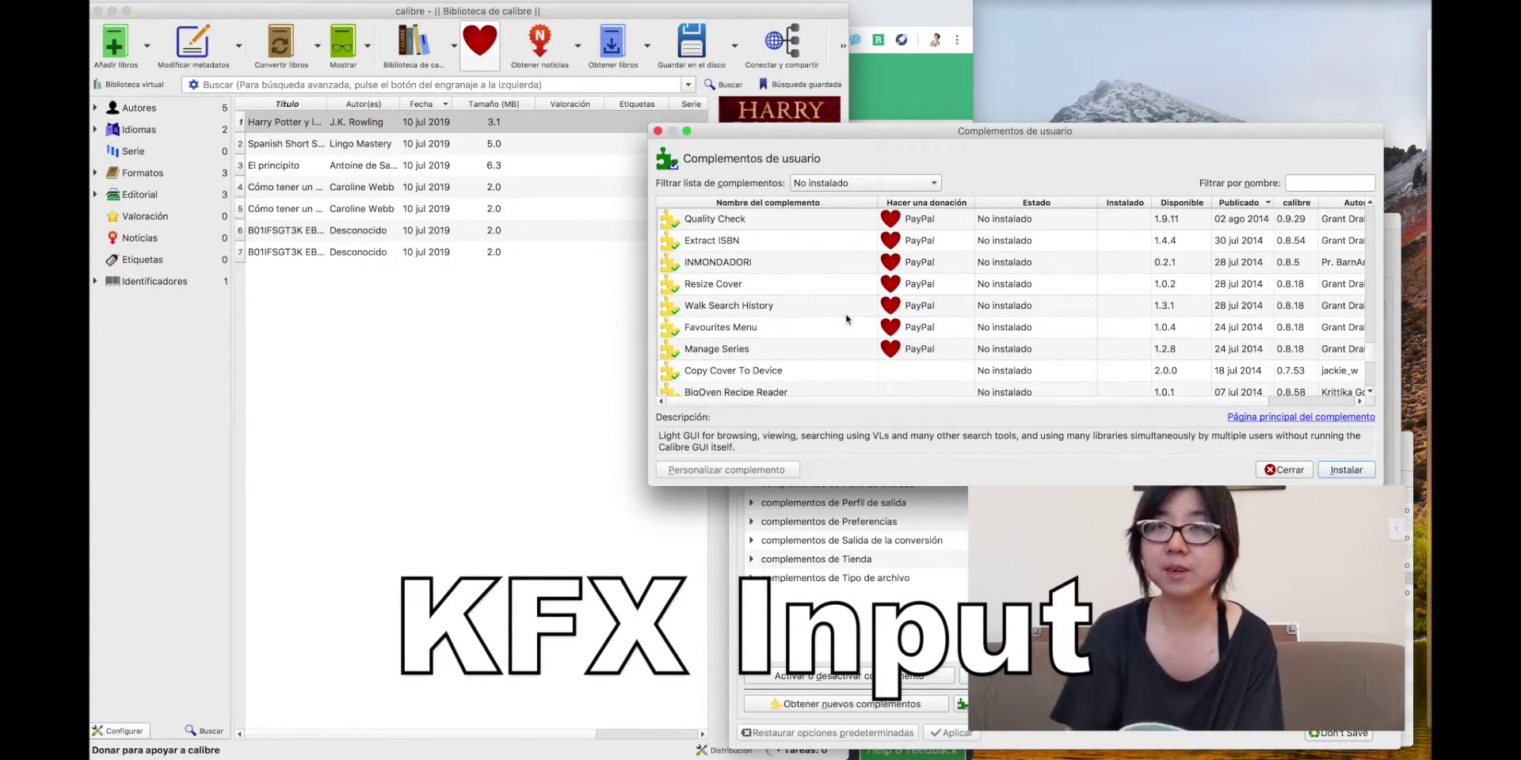
scroll(844, 318, down, 5)
scroll(844, 317, up, 10)
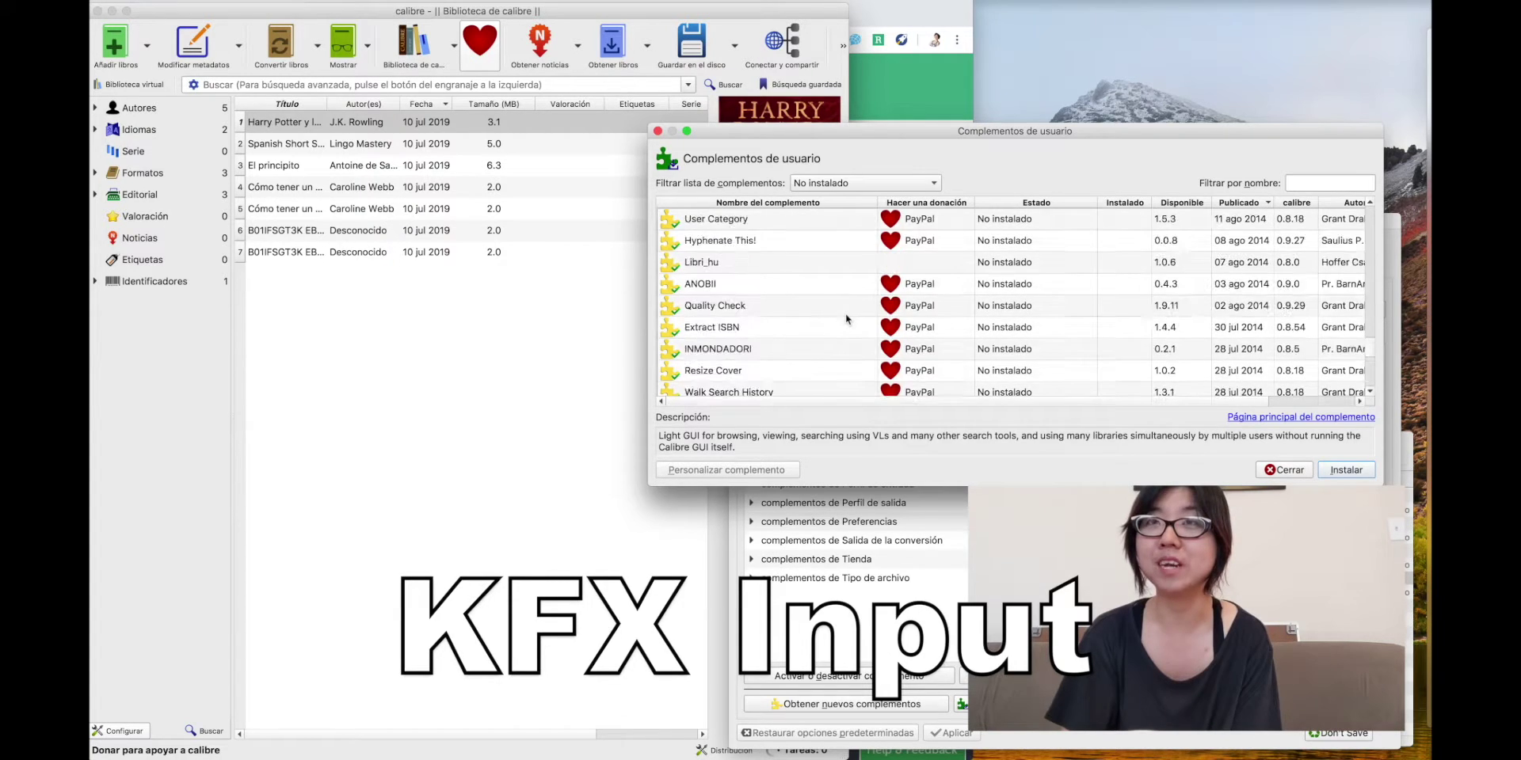
click(814, 204)
scroll(808, 331, down, 20)
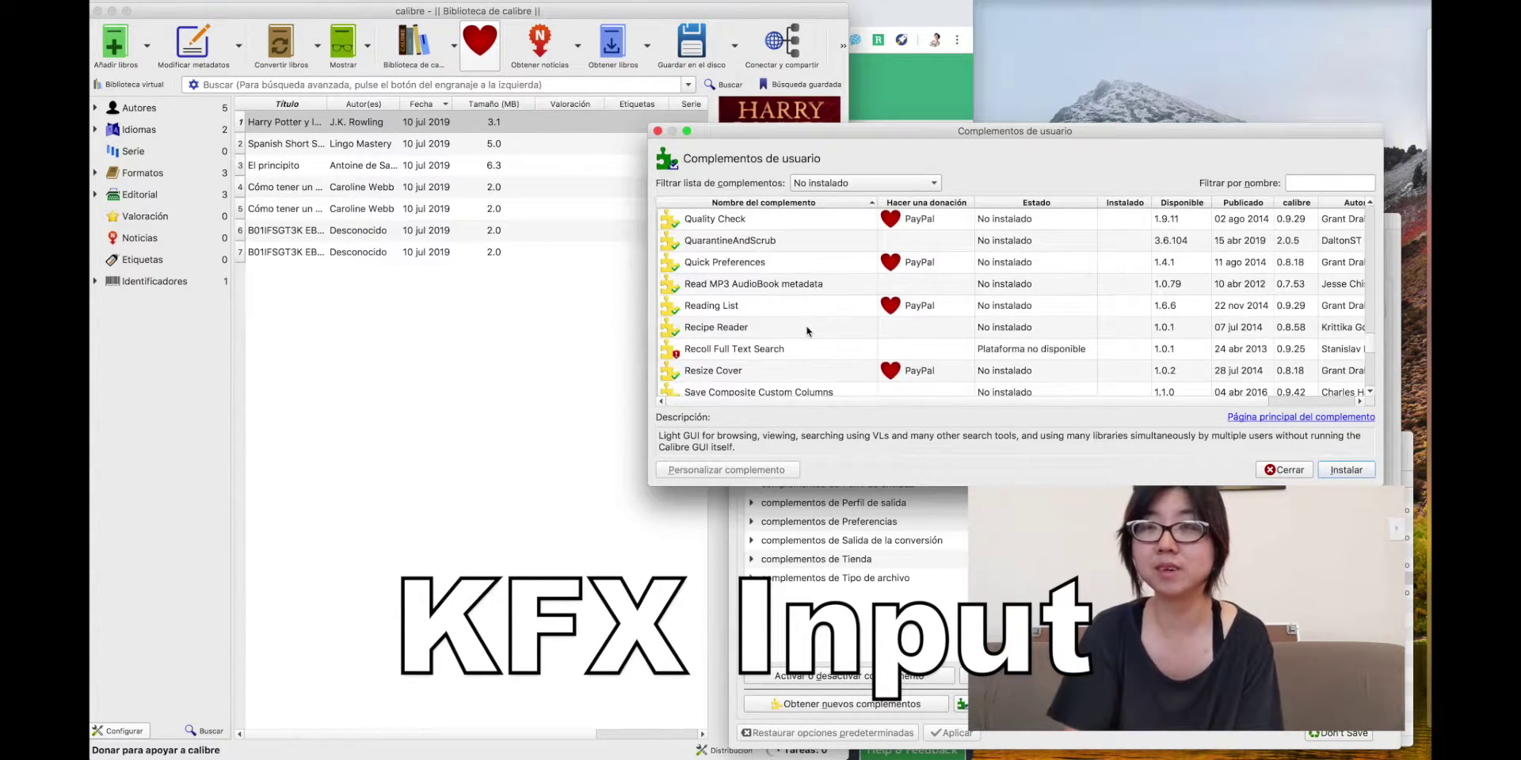
scroll(808, 331, up, 2)
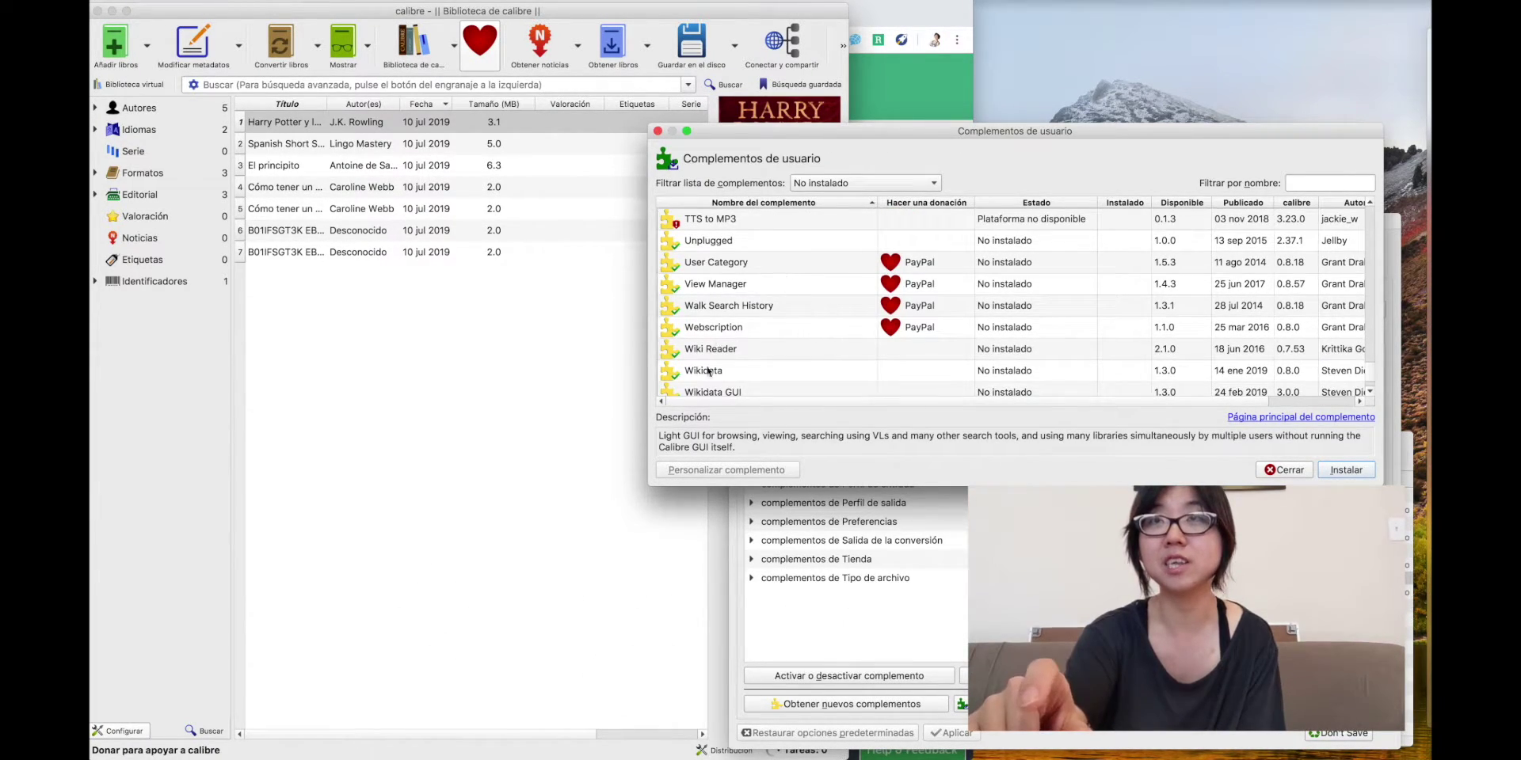
click(659, 132)
click(739, 225)
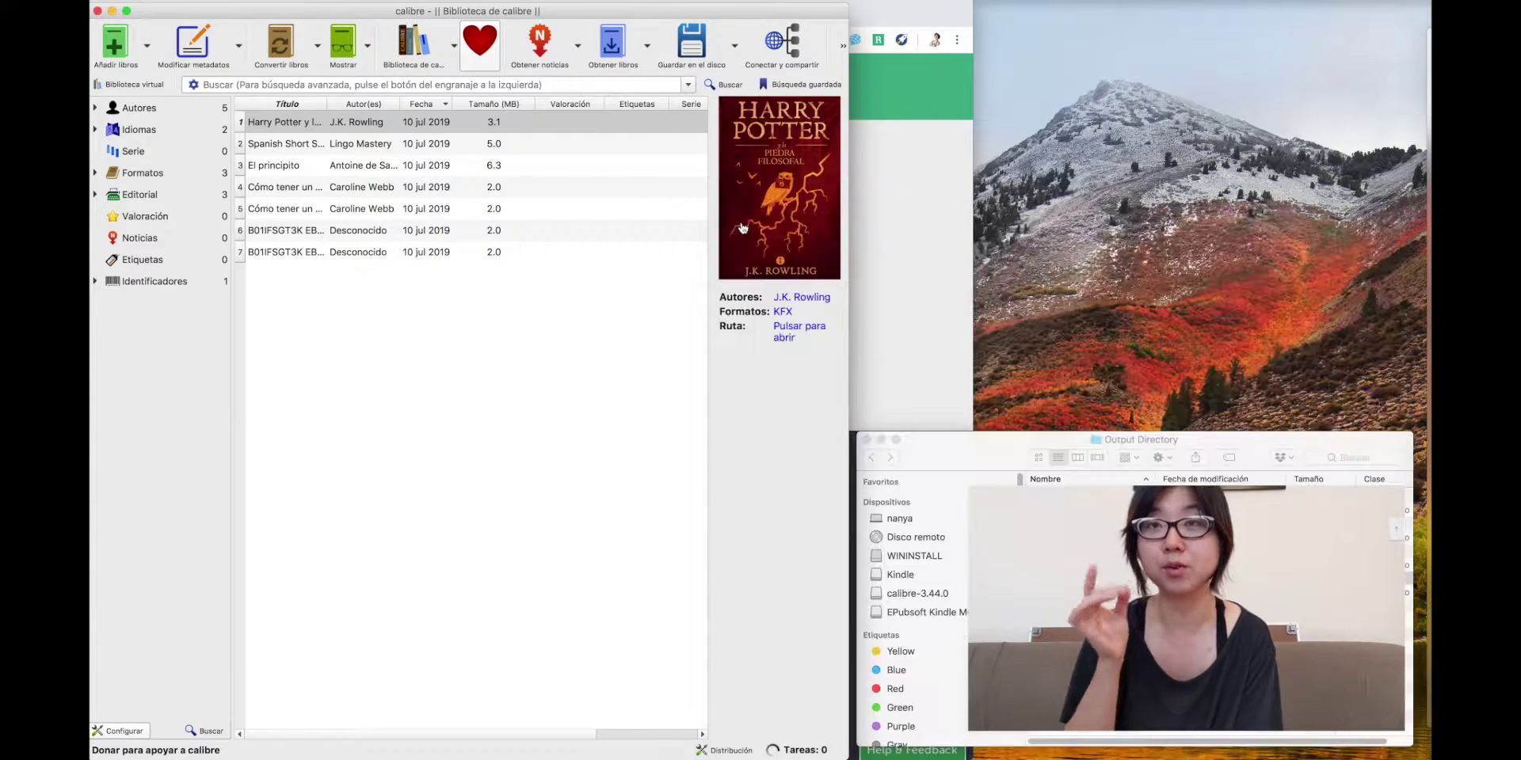
Convert 'Harry Potter y la piedra filosofal' with EPUB as the output format
click(566, 122)
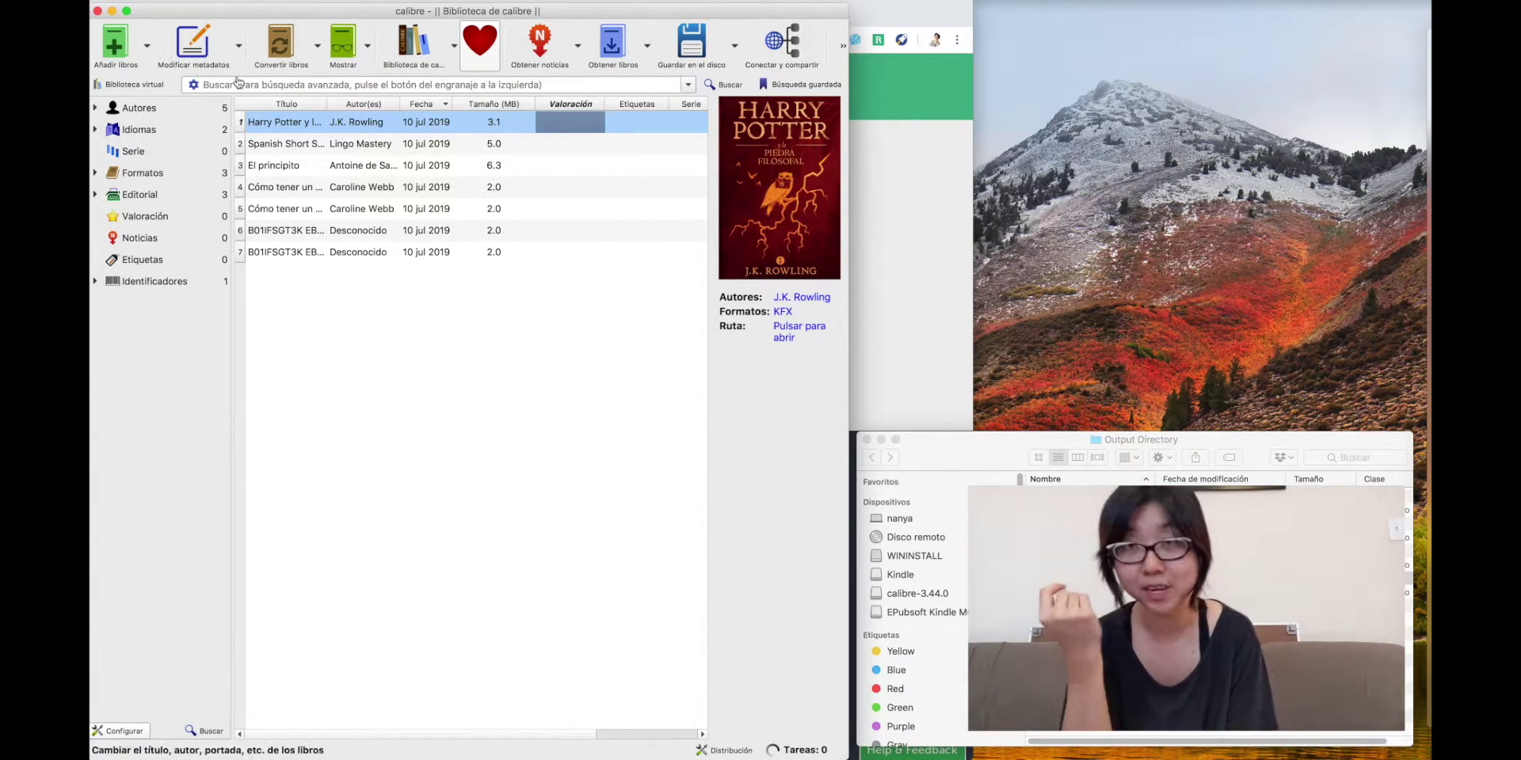
click(266, 54)
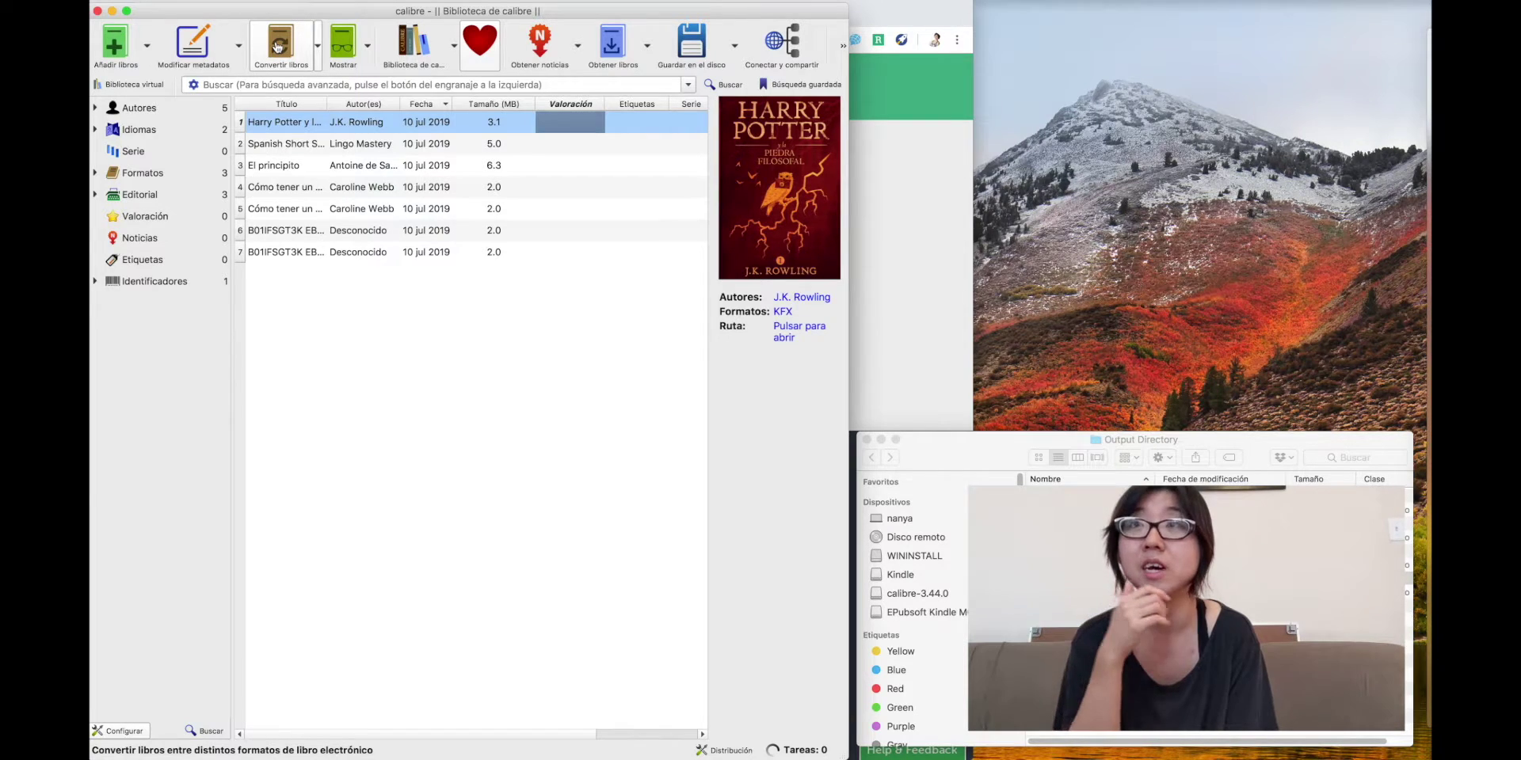
click(277, 48)
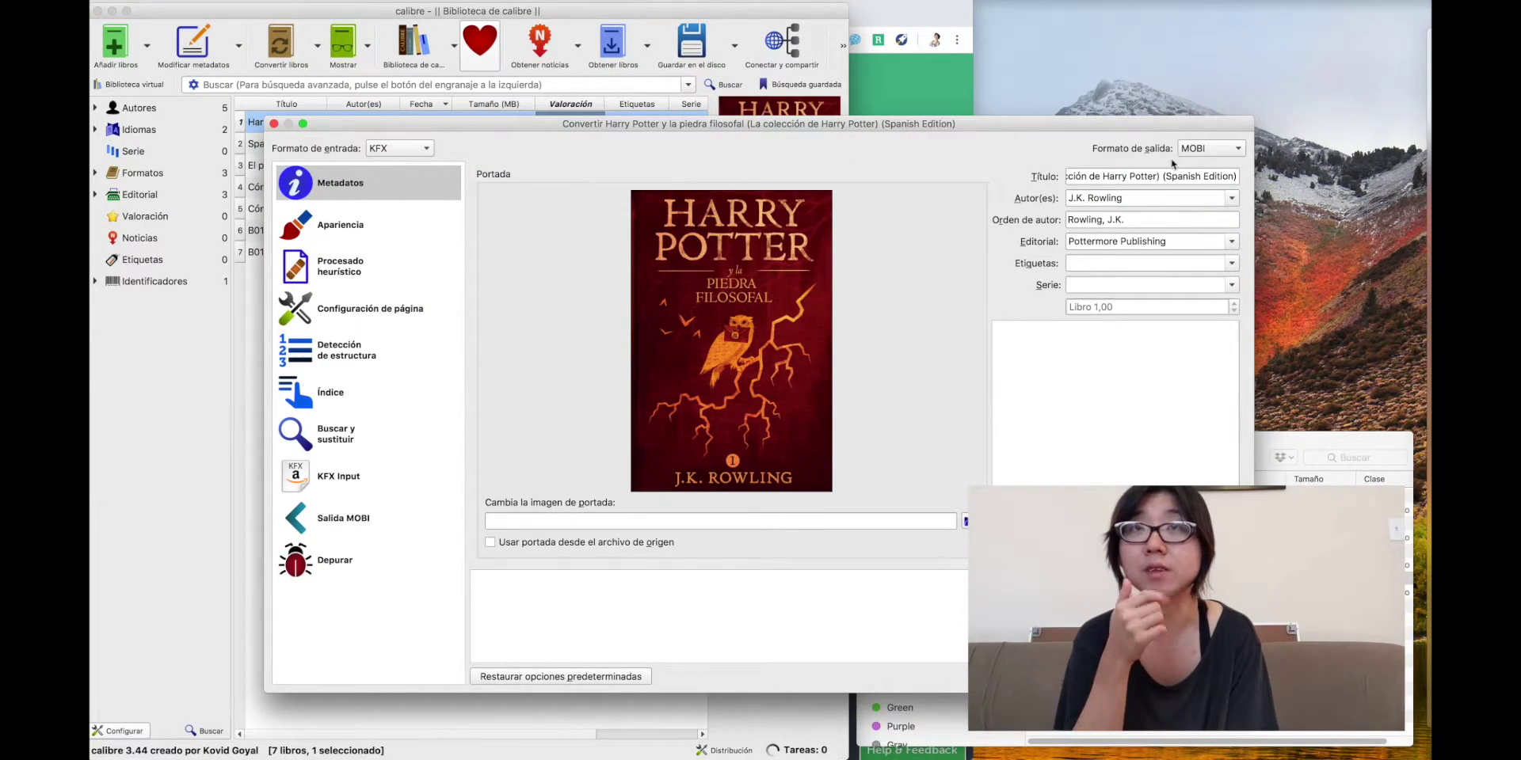
click(1196, 150)
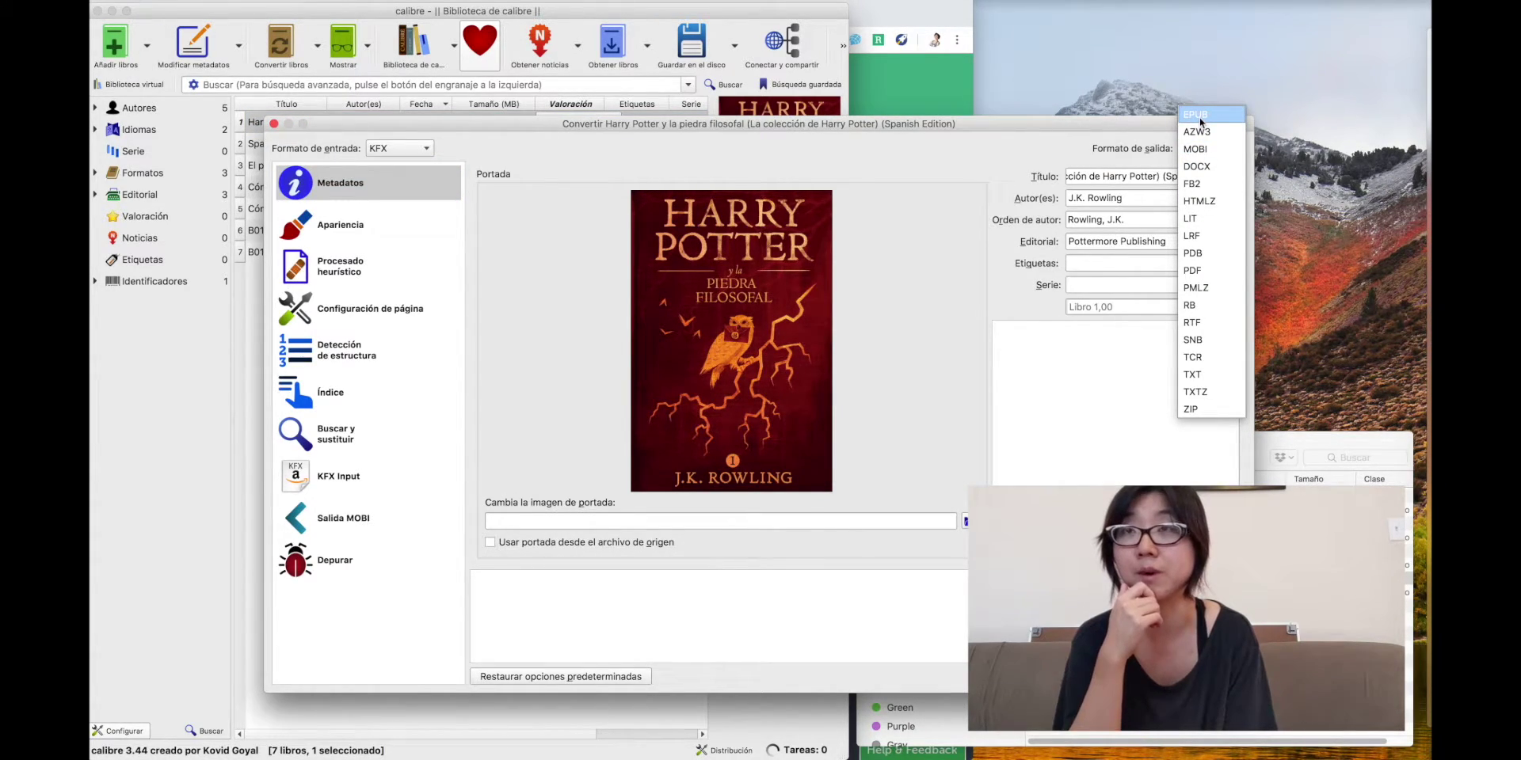
click(1201, 119)
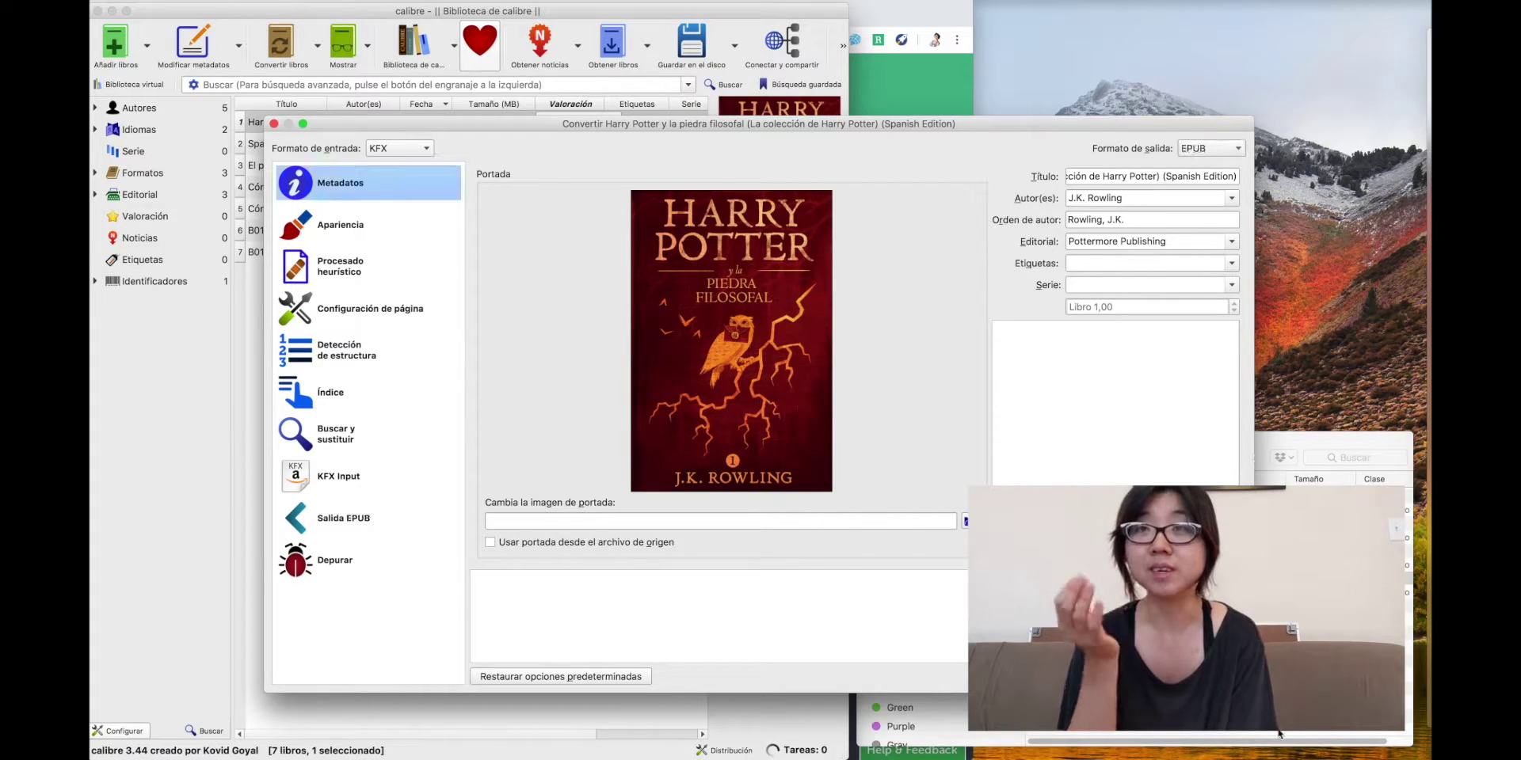
key(Return)
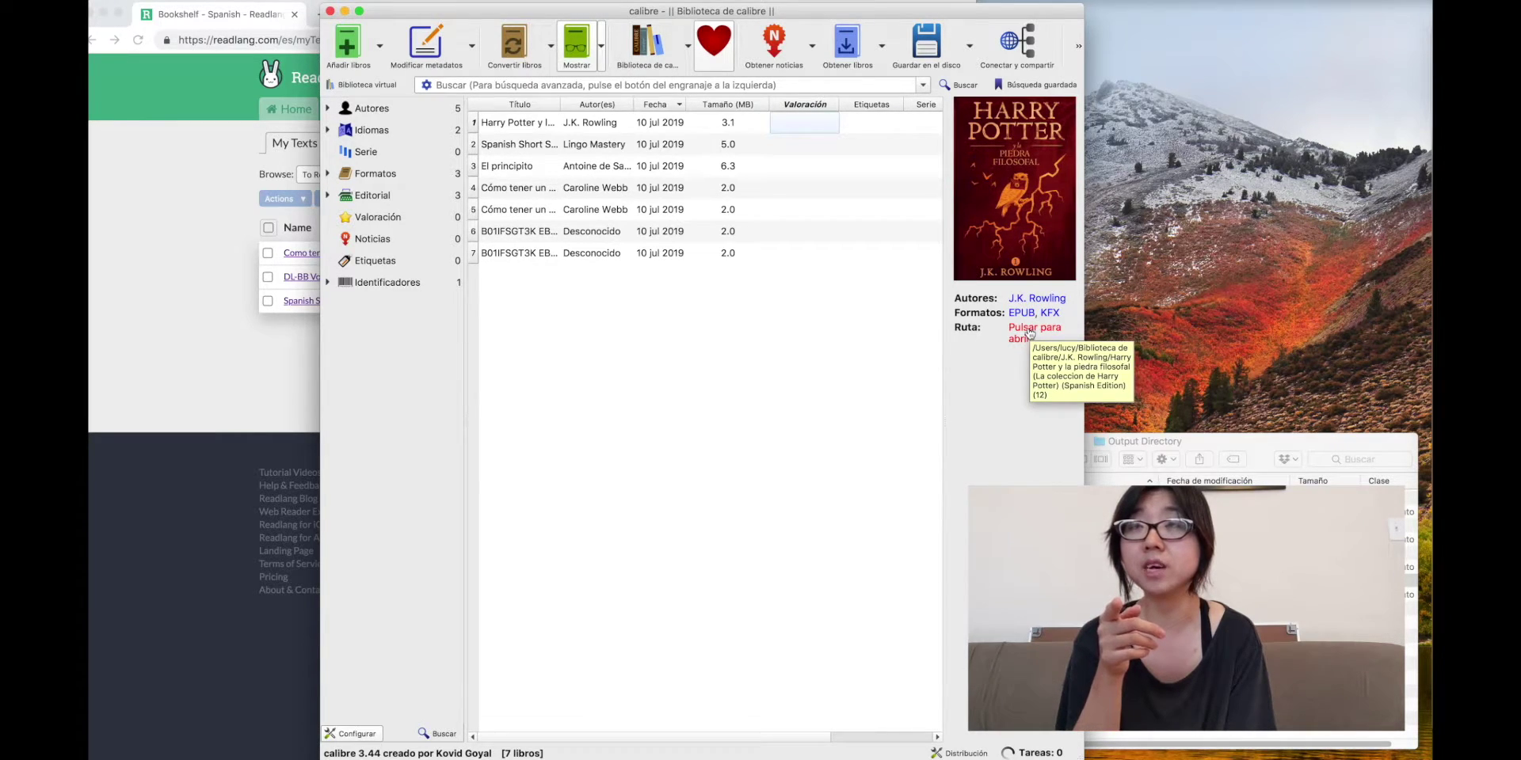
Open the converted book's folder alongside Readlang's Upload Text page
click(1031, 326)
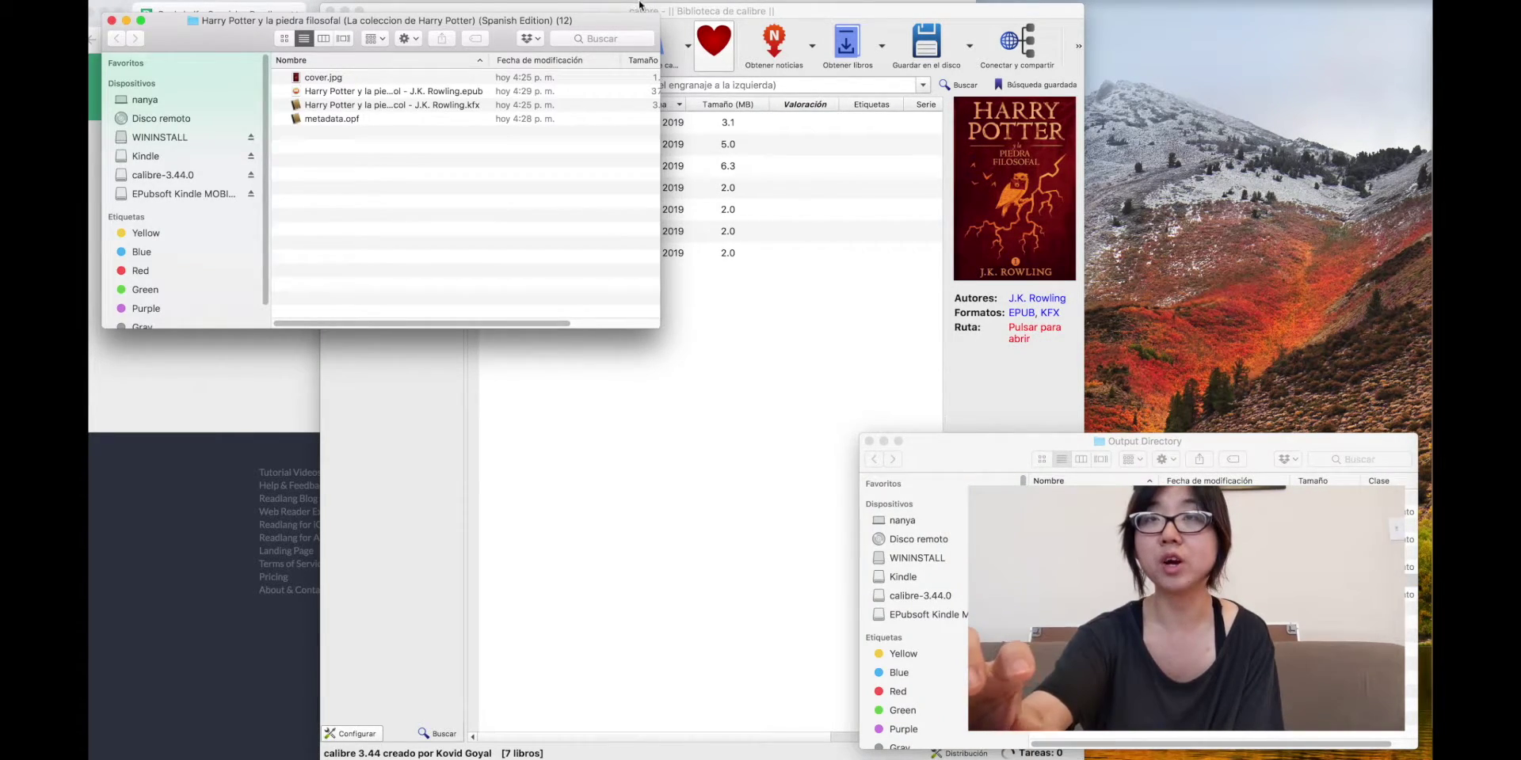
drag(642, 17, 1309, 1)
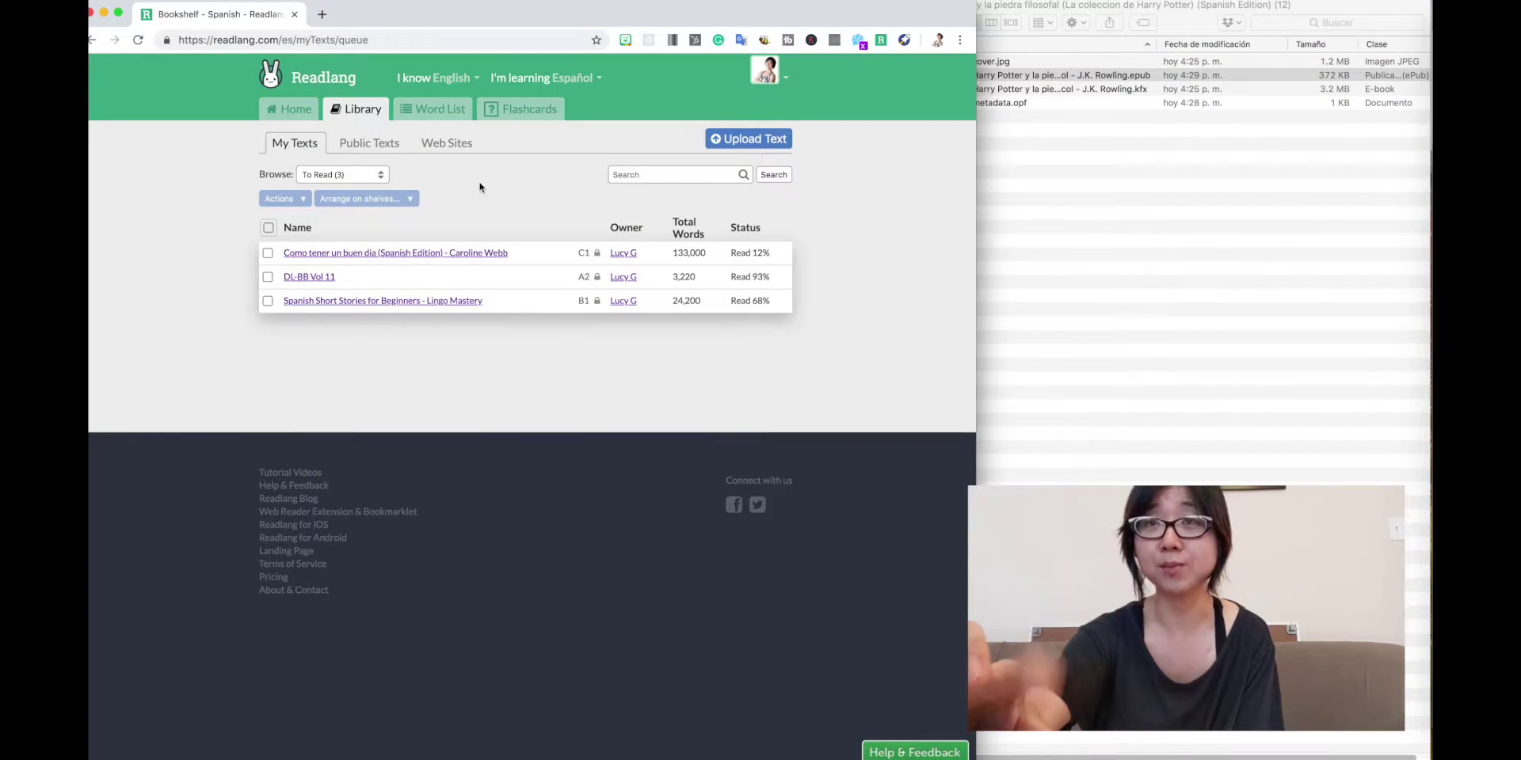
click(716, 135)
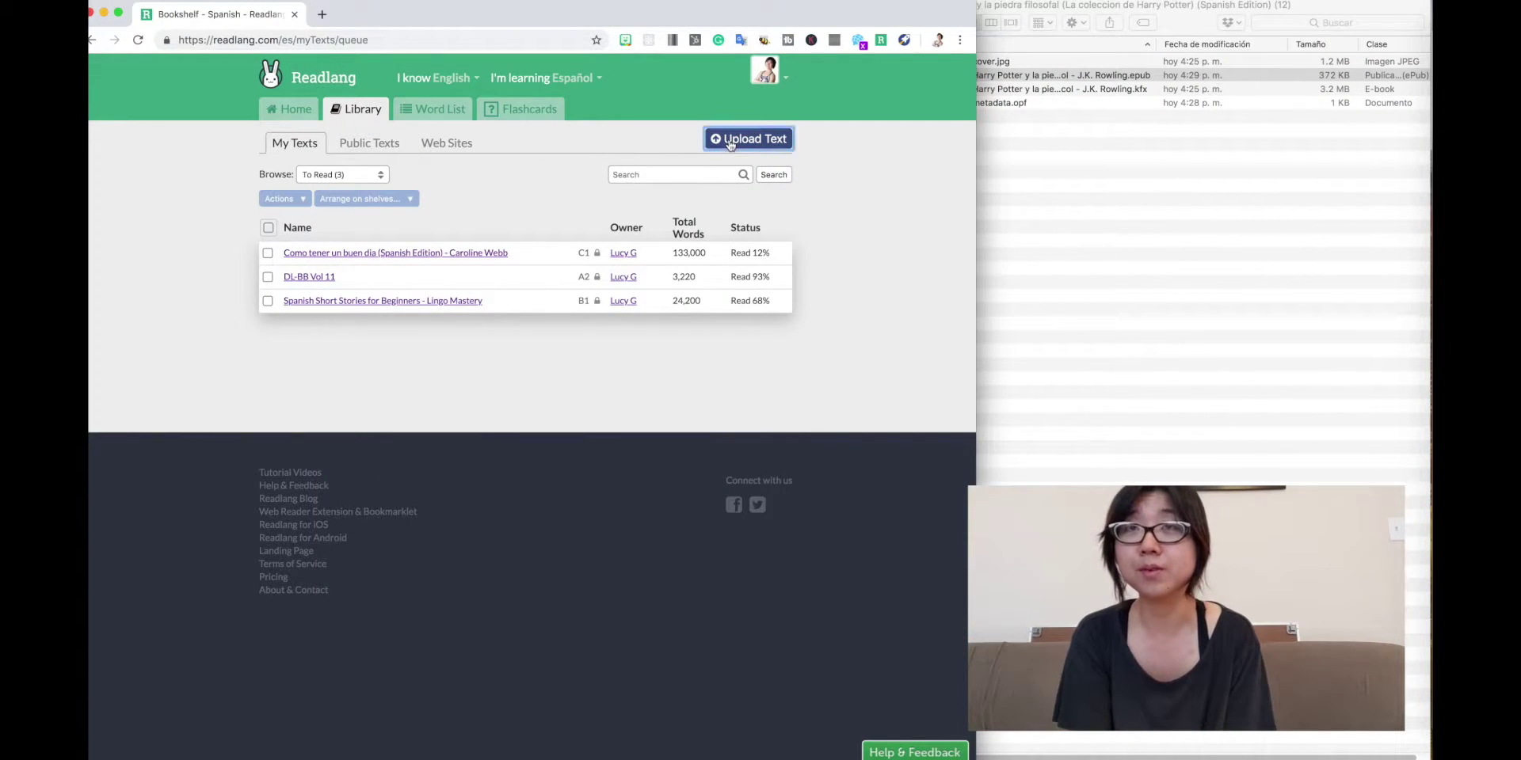
drag(968, 216, 889, 230)
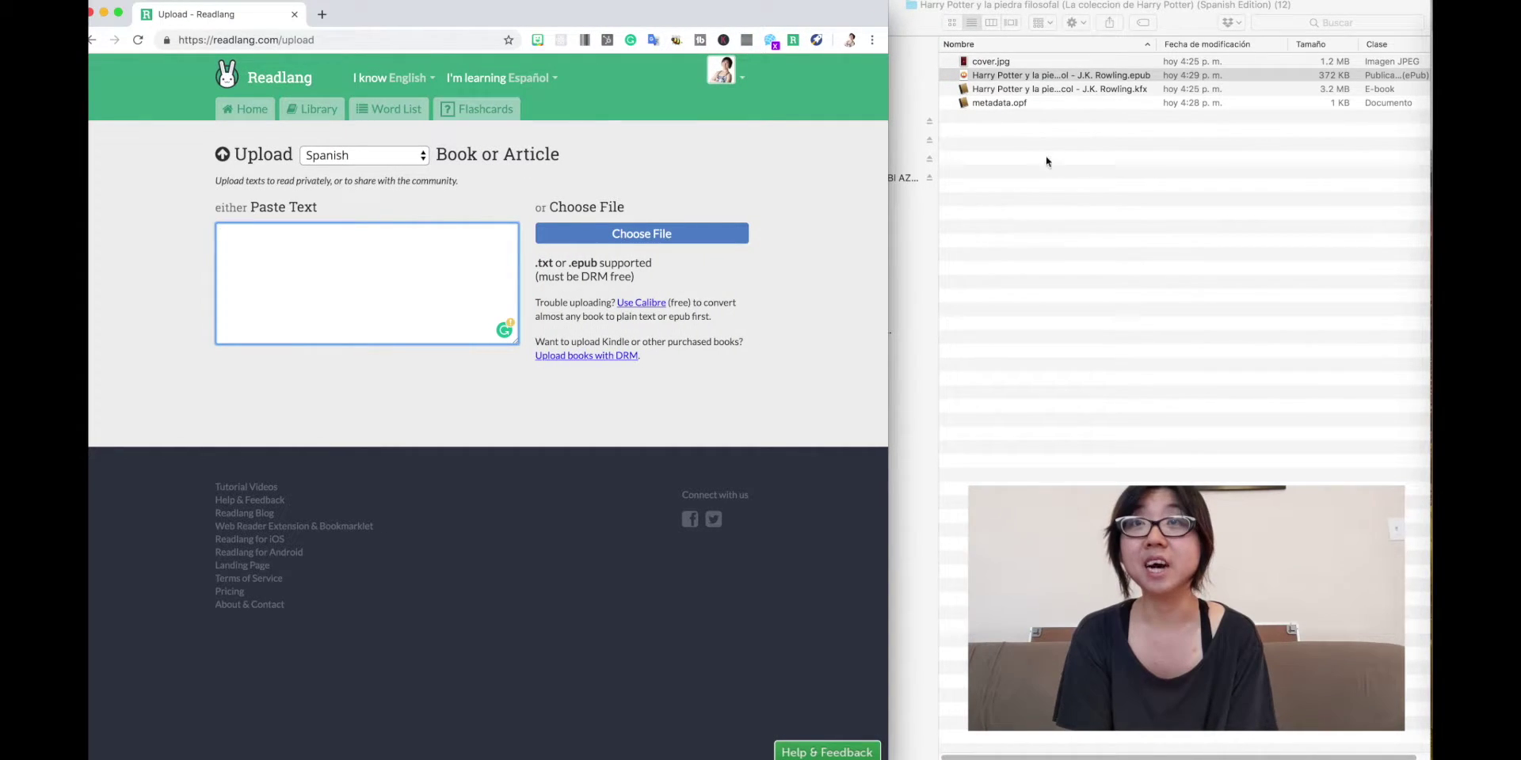
Attach the converted Harry Potter EPUB to Readlang's upload form
click(1044, 78)
click(1044, 78)
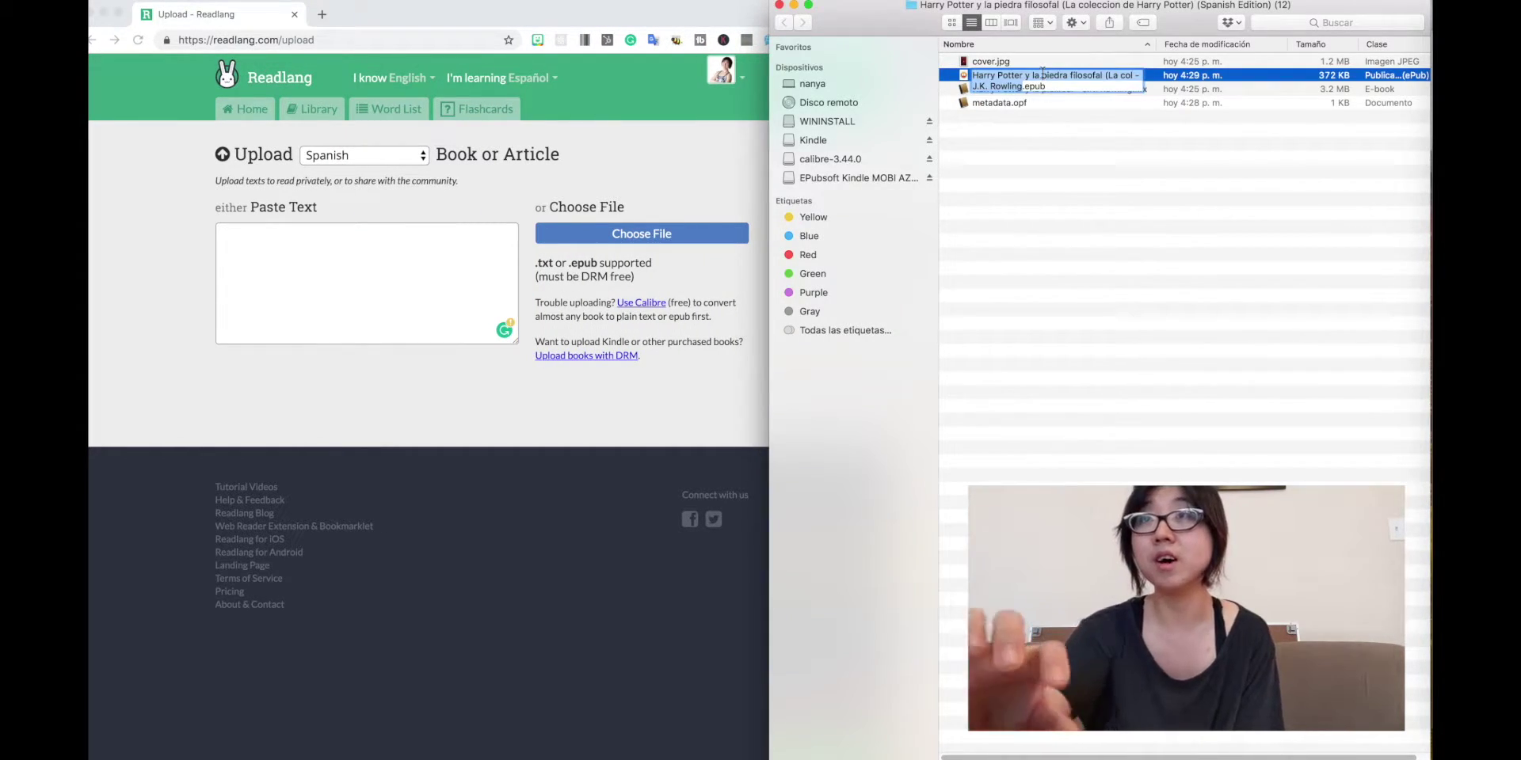
click(1109, 159)
drag(1116, 77, 664, 236)
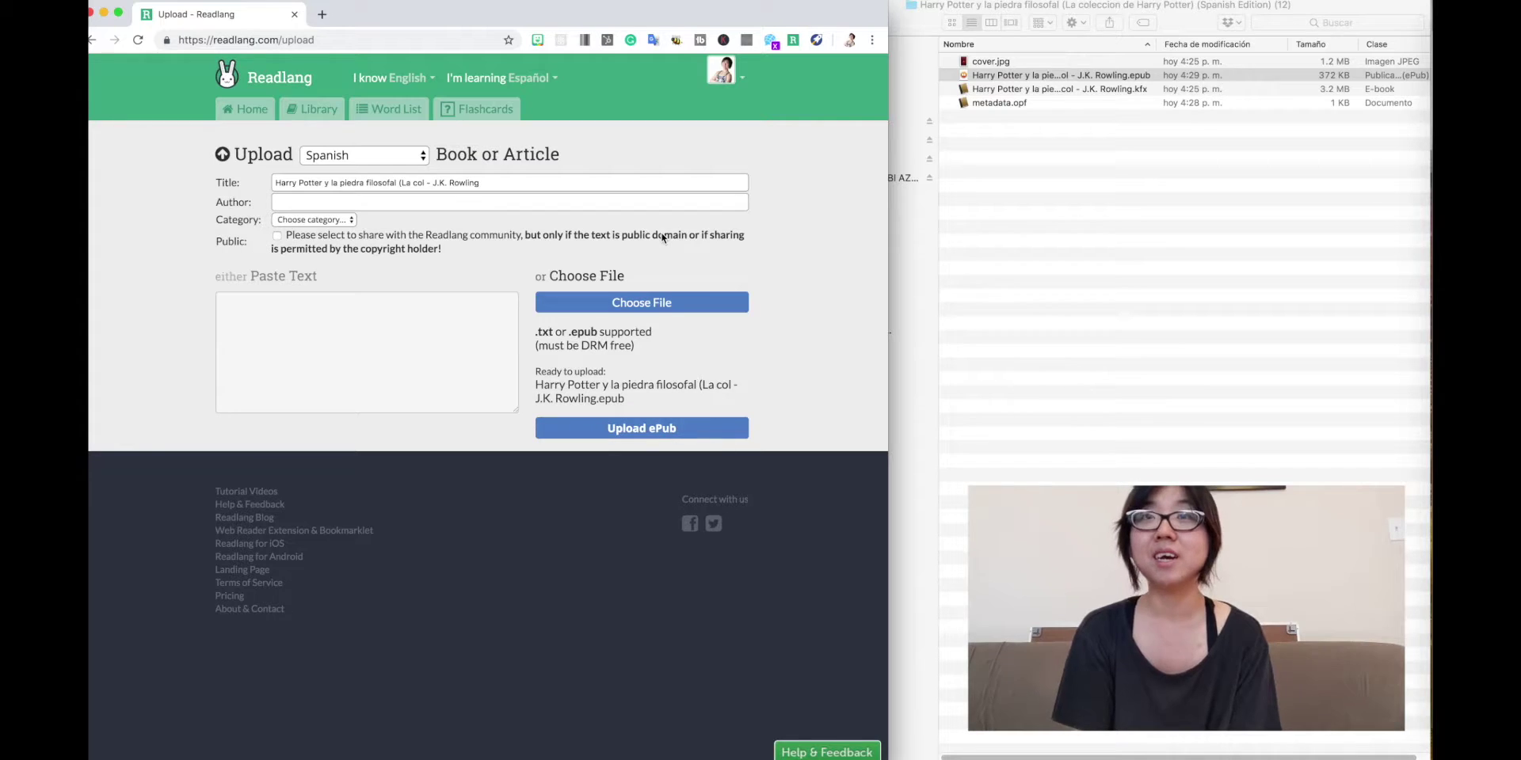
Set the title to 'Harry Potter y la piedra filosofal', author J.K. Rowling, category Fiction
click(457, 187)
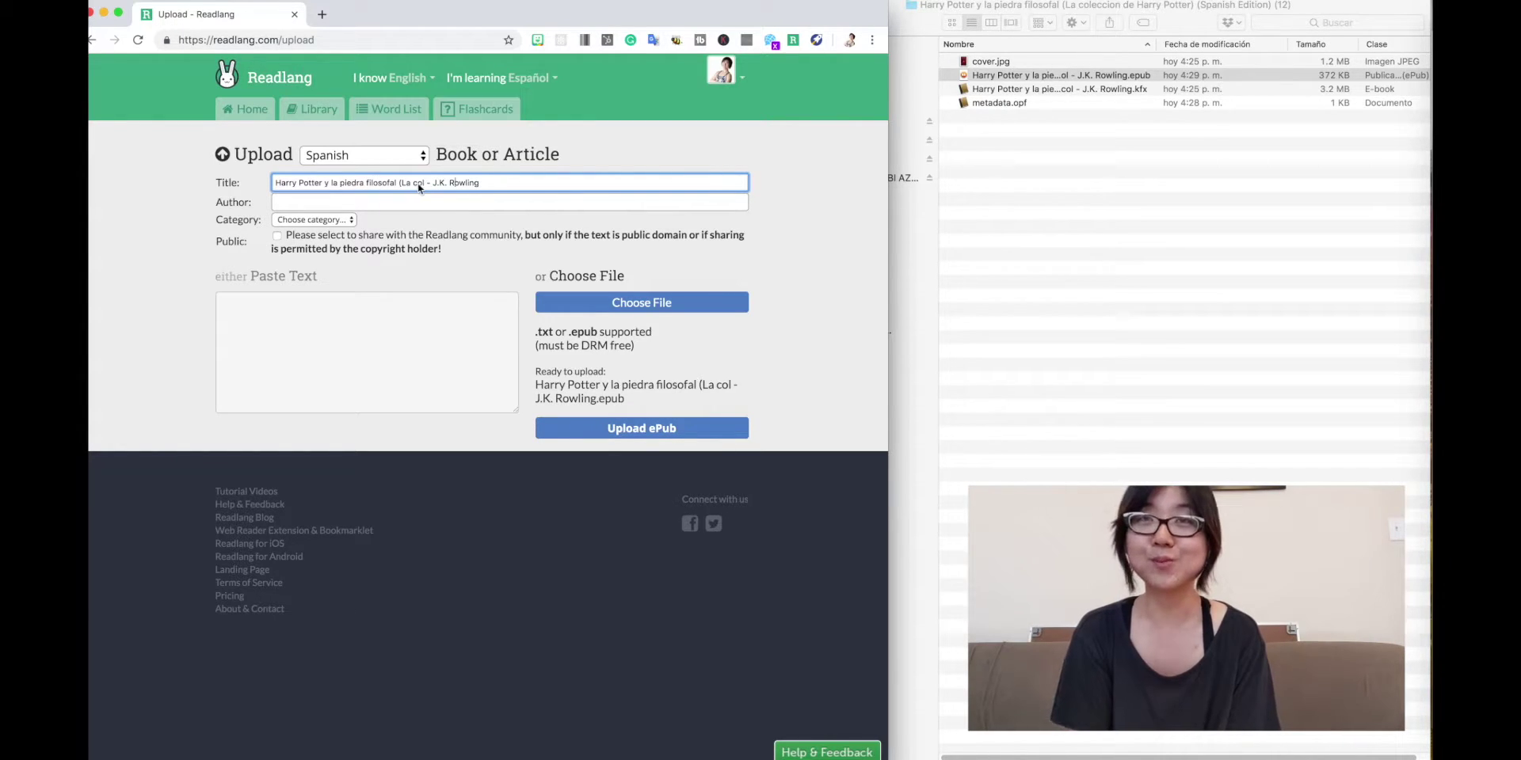
click(343, 221)
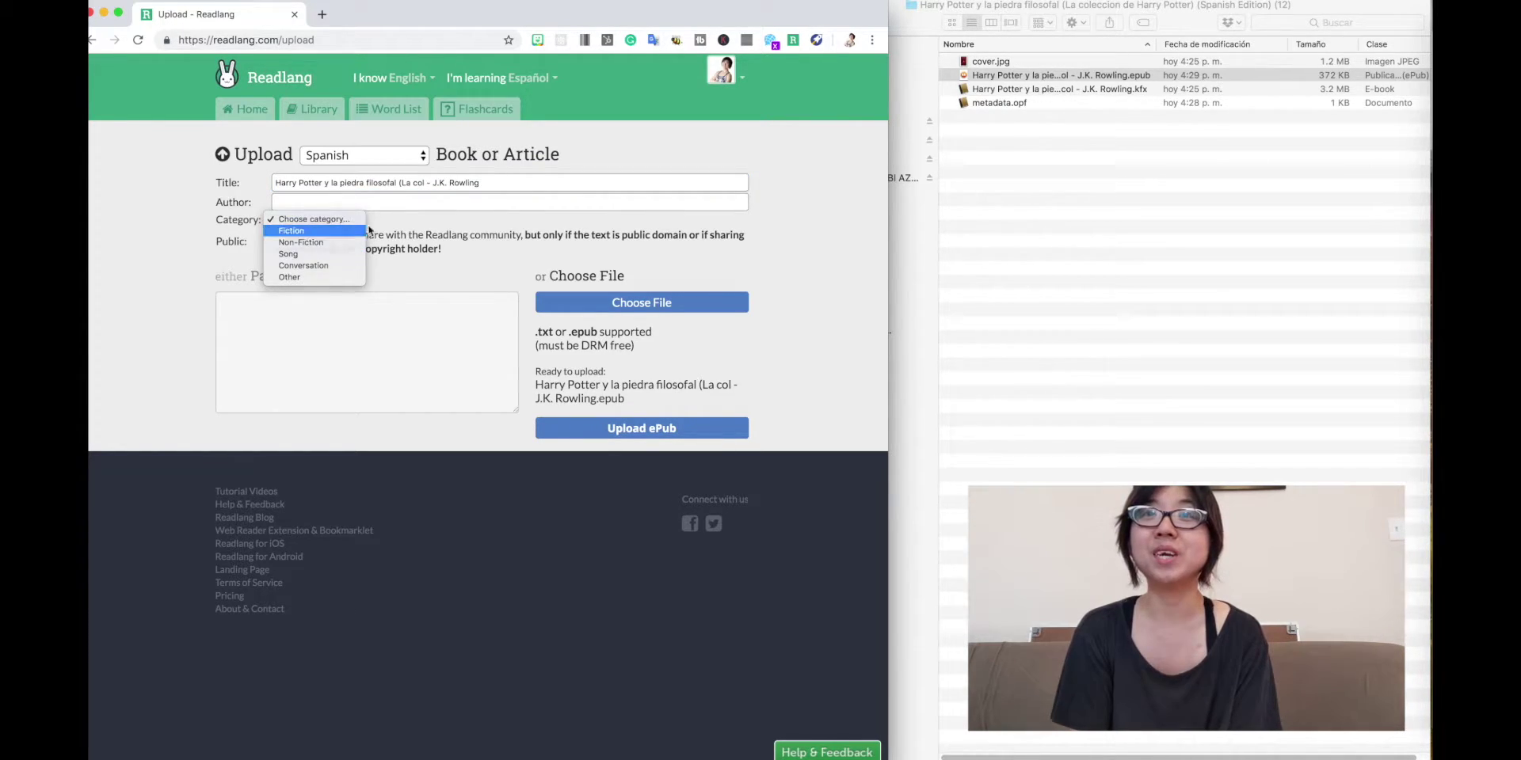
click(342, 233)
click(476, 183)
drag(476, 183, 479, 183)
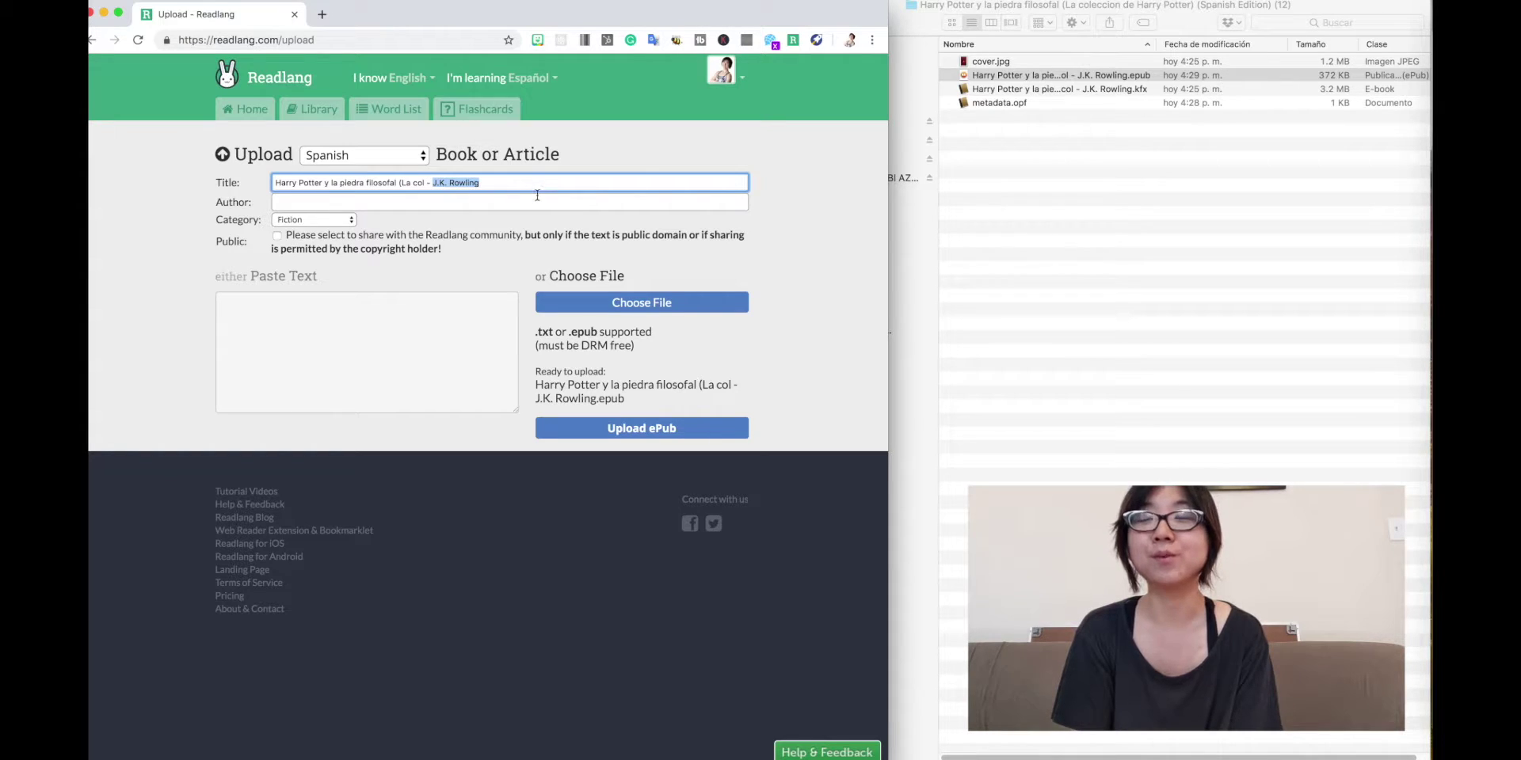
key(cmd+x)
click(412, 203)
key(cmd+v)
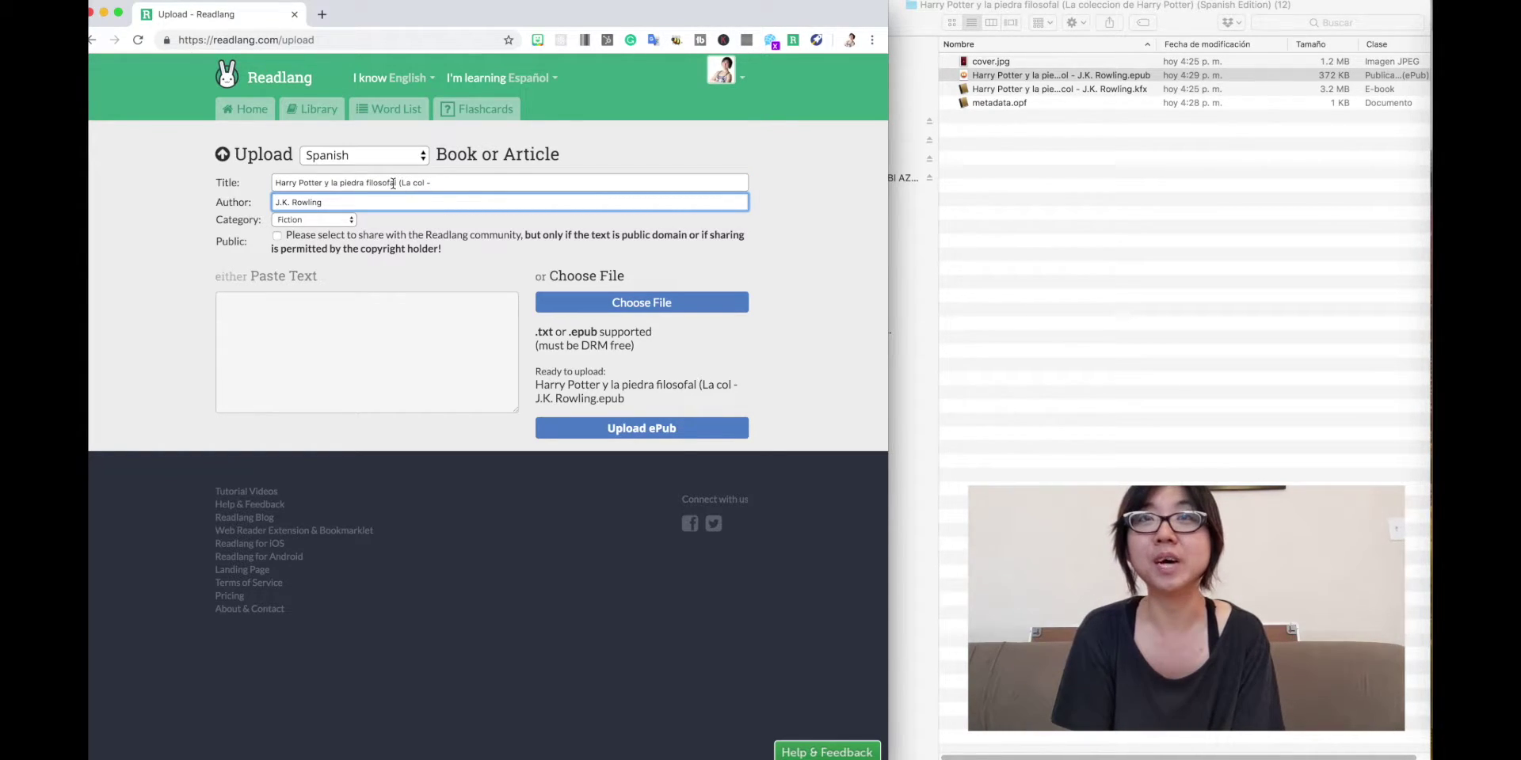
click(507, 185)
key(BackSpace)
key(BackSpace)
key(BackSpace)
key(BackSpace)
key(BackSpace)
key(BackSpace)
key(BackSpace)
key(BackSpace)
key(BackSpace)
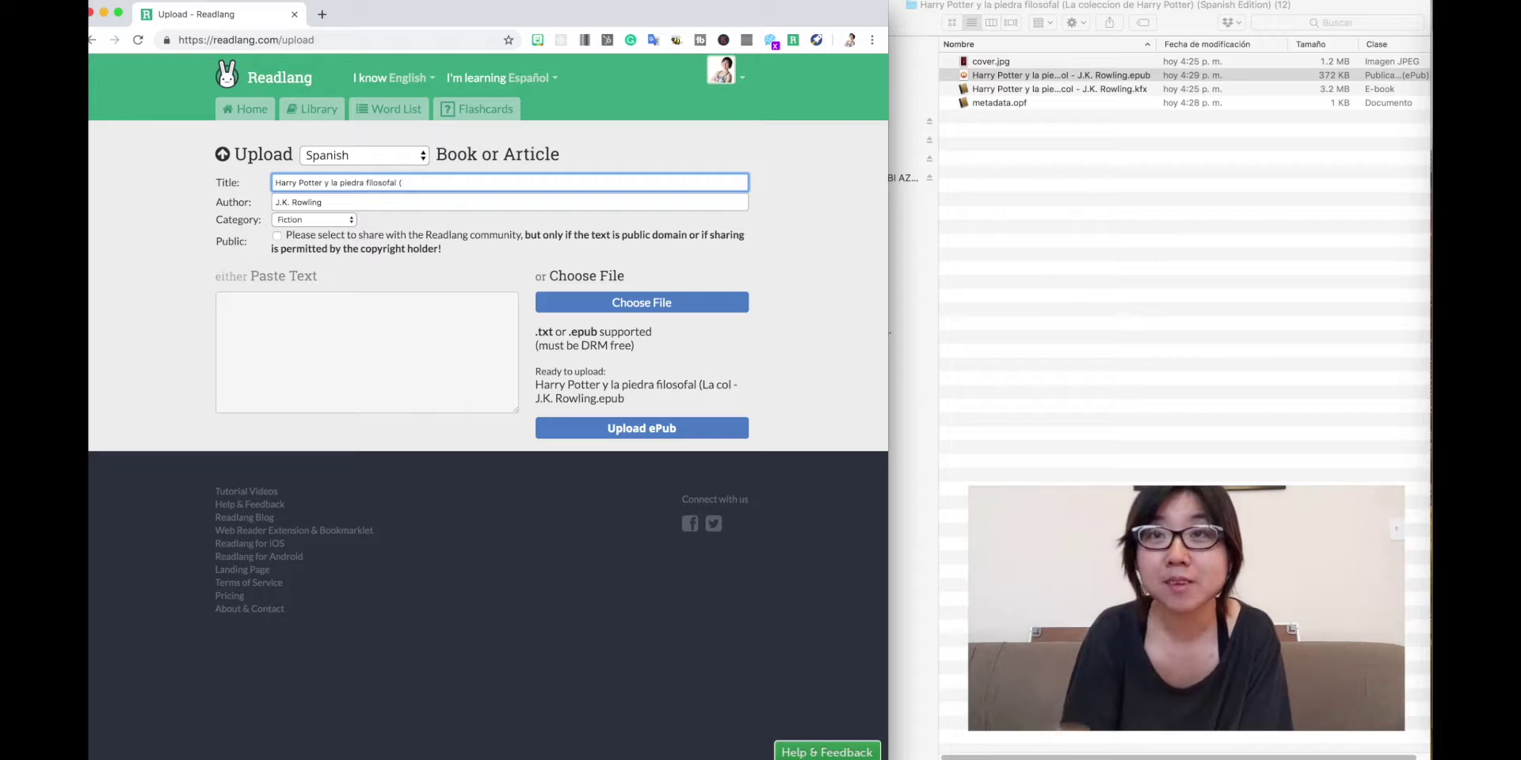
click(805, 296)
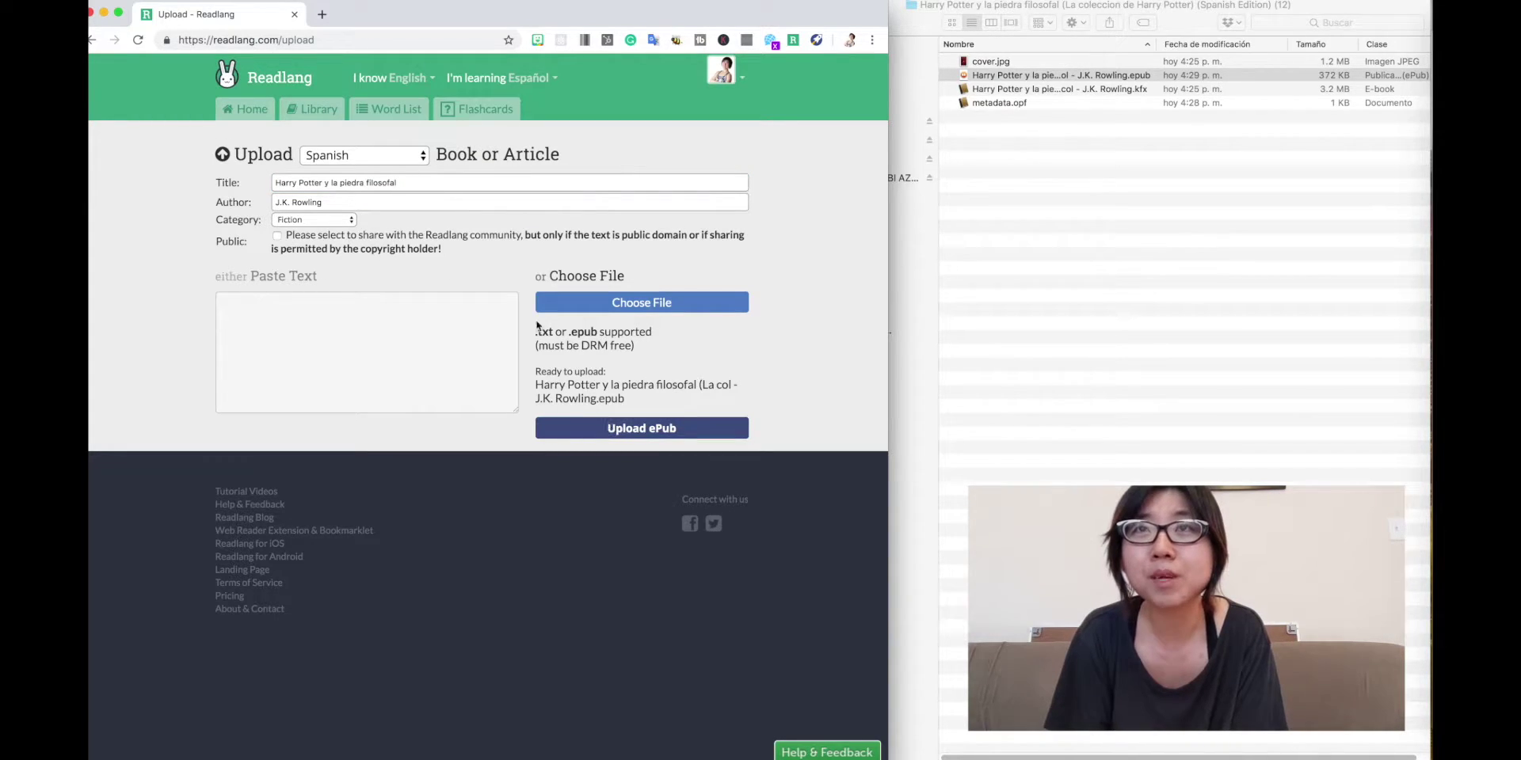
Upload the EPUB to the Readlang library and open the new book for reading
drag(282, 238, 427, 251)
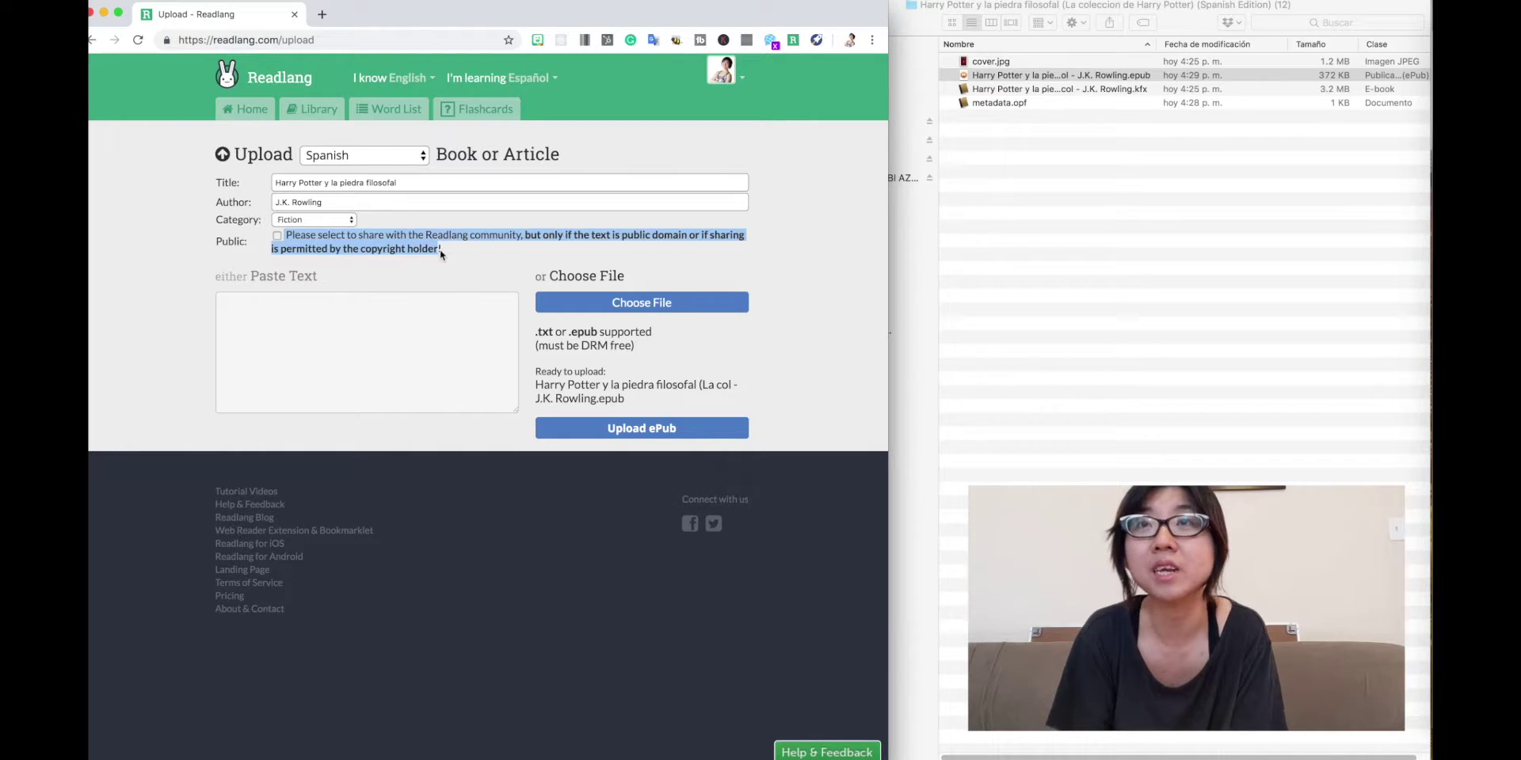
click(447, 261)
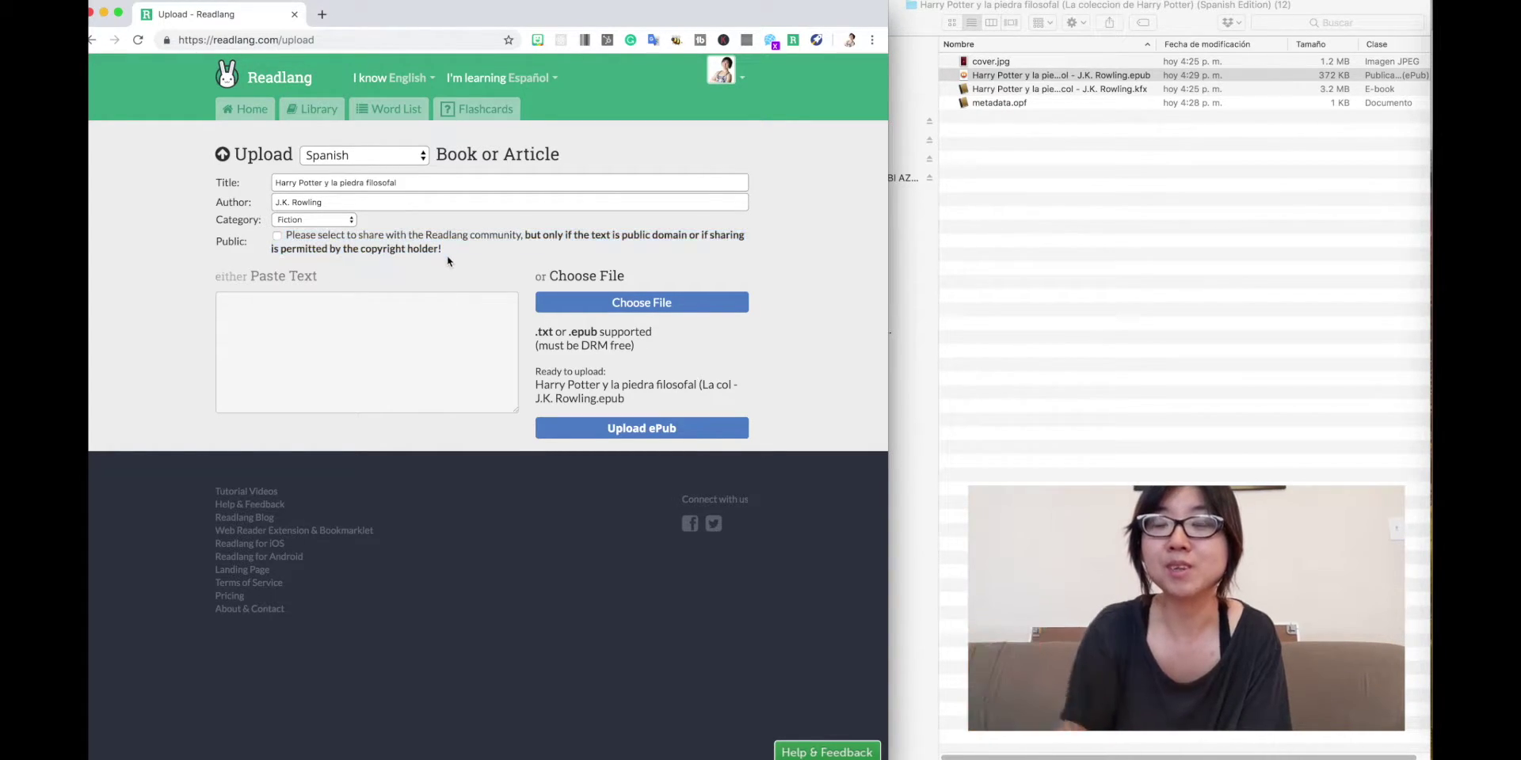
click(656, 440)
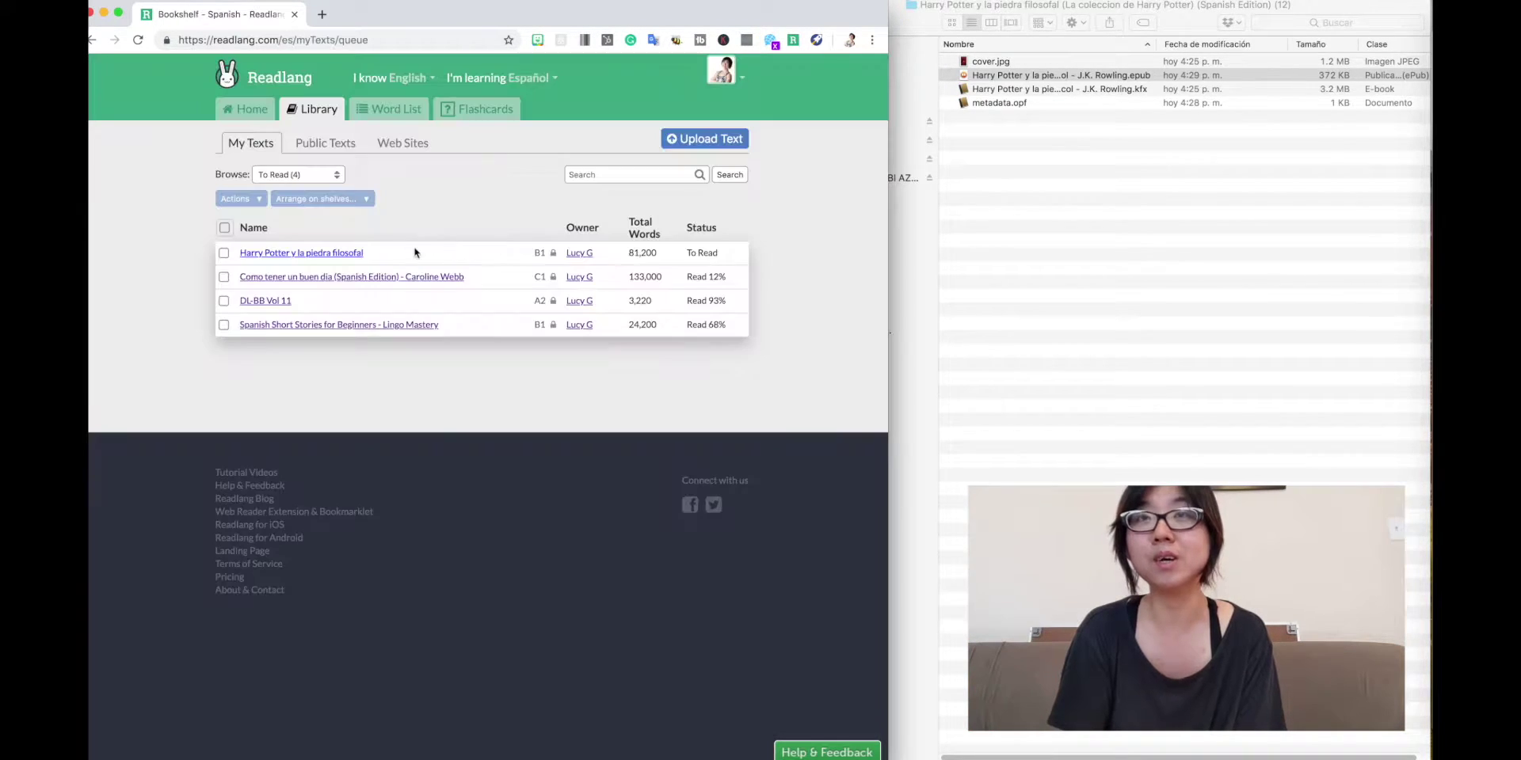
click(358, 254)
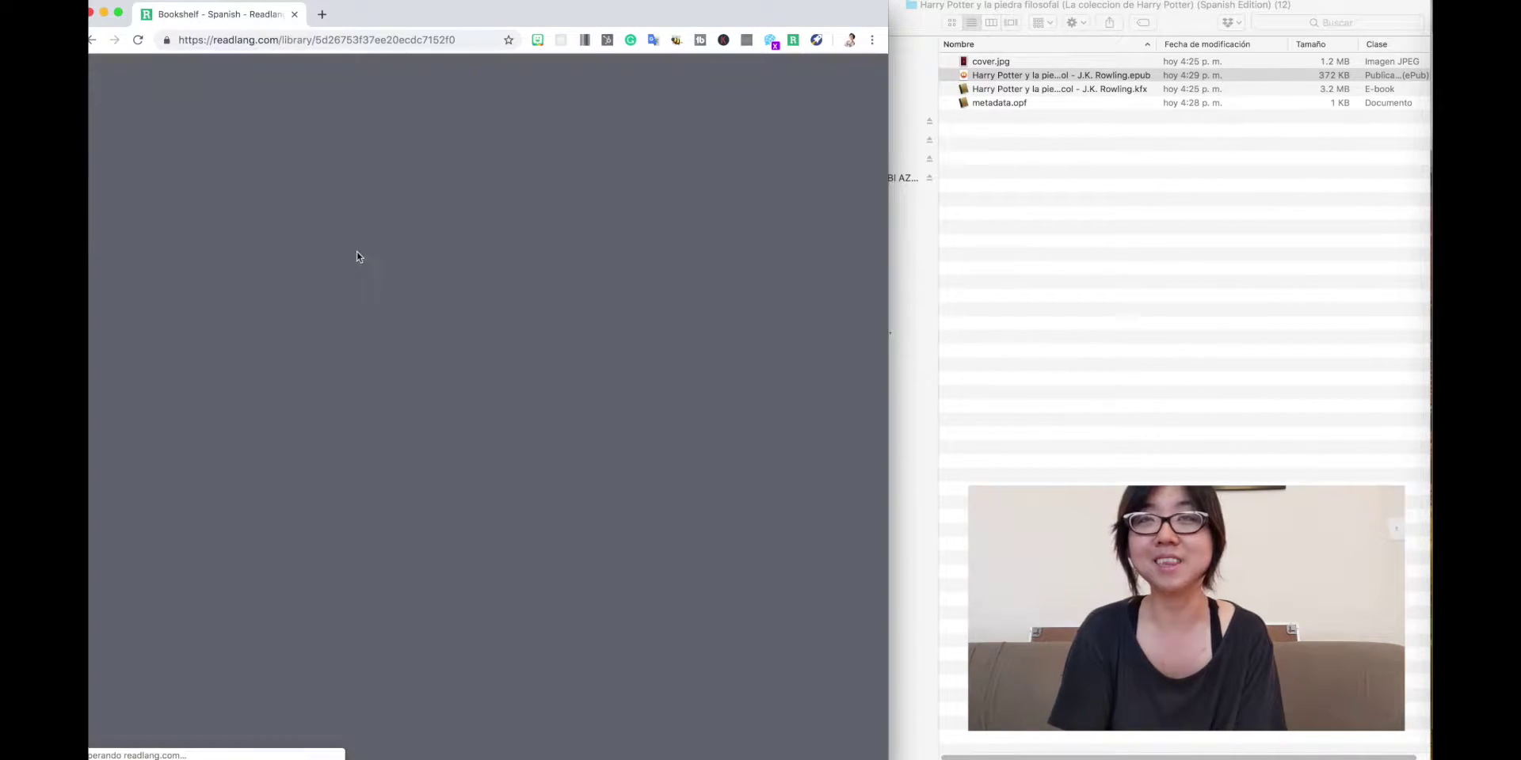